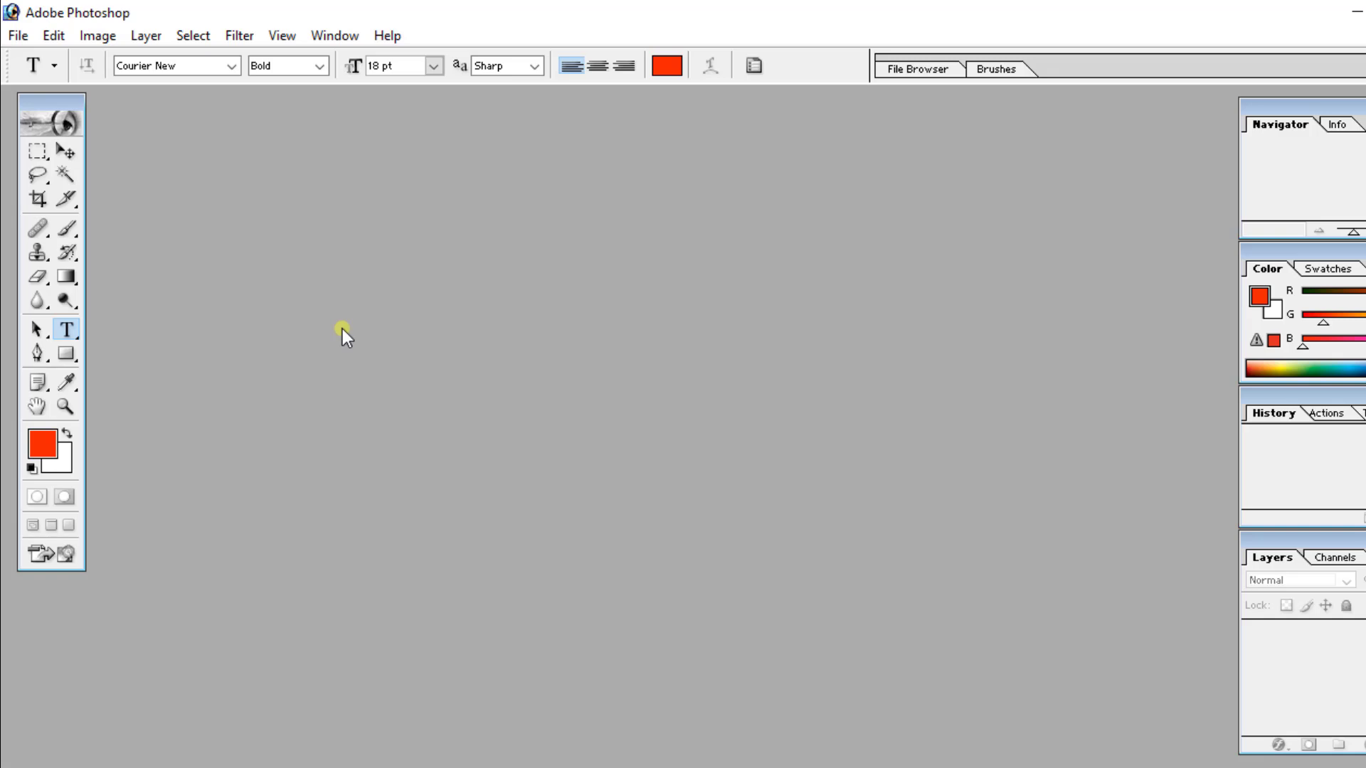
Create a new white A4 document, 210 × 297 mm at 300 pixels/inch in RGB Color, and move its window toward the workspace centre
{"action": "key", "text": "ctrl+n"}
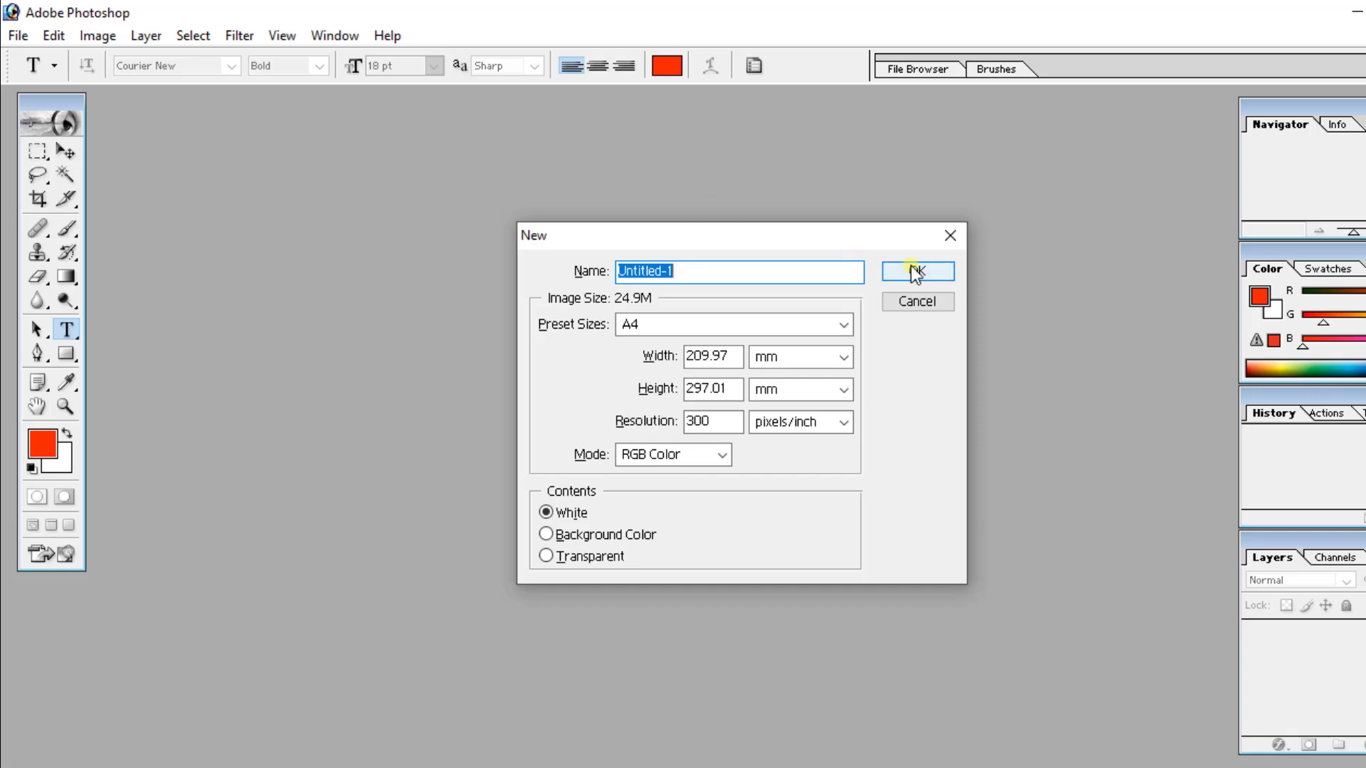
{"action": "left_click", "coordinate": [816, 329]}
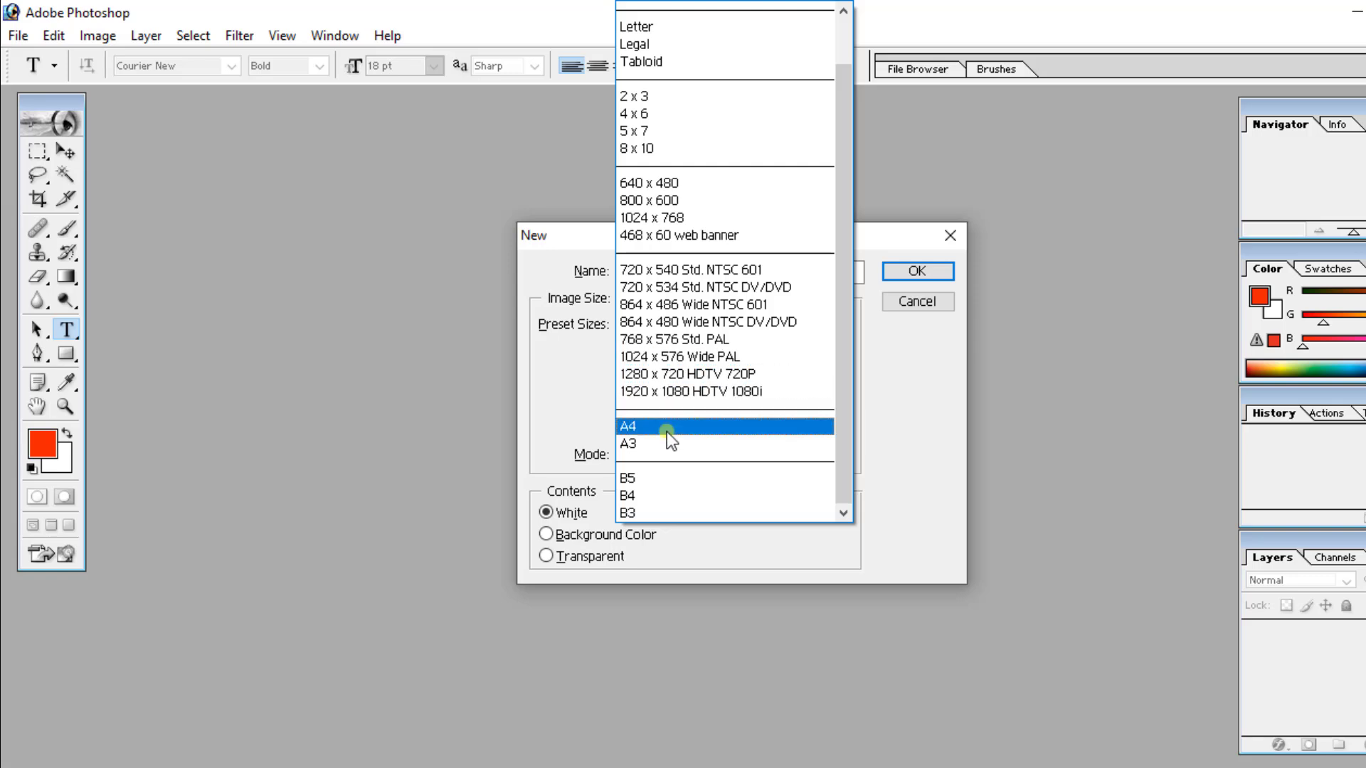
{"action": "left_click", "coordinate": [667, 430]}
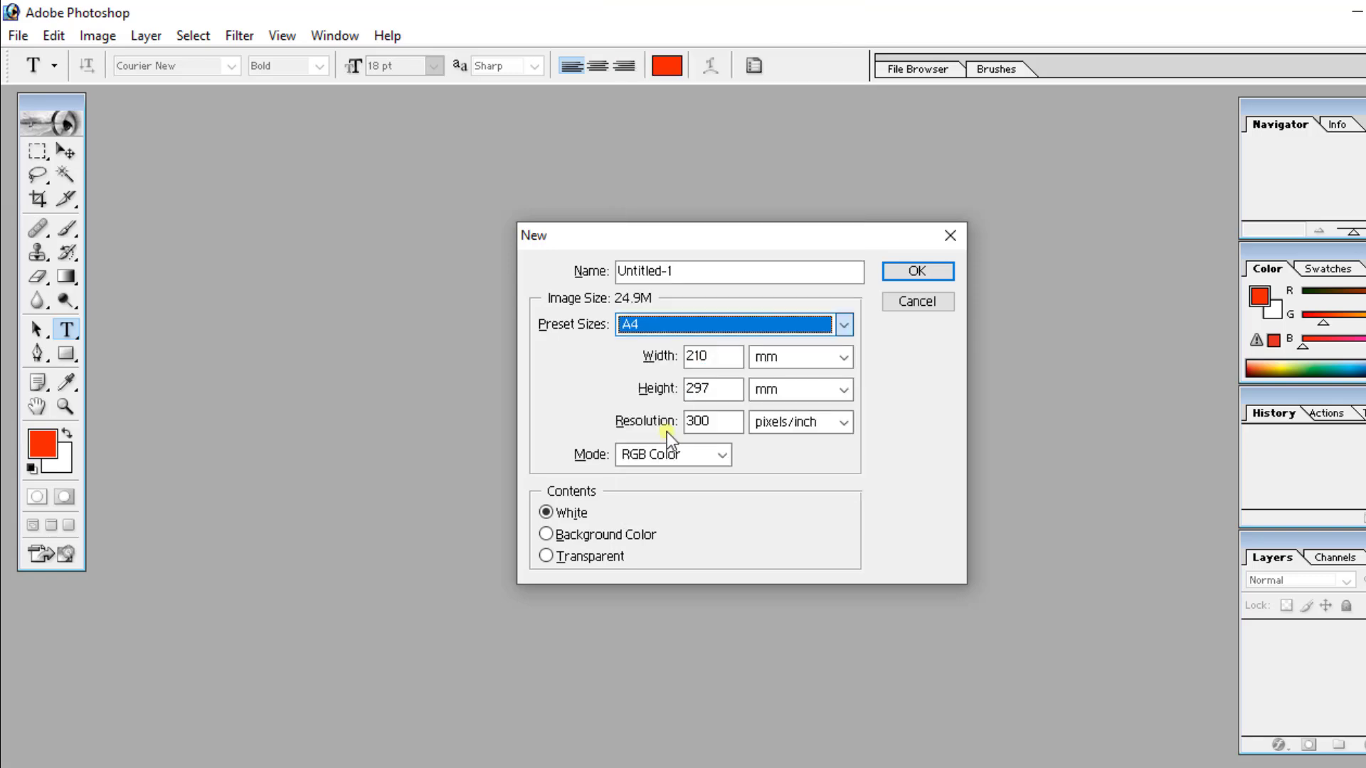
{"action": "left_click", "coordinate": [906, 274]}
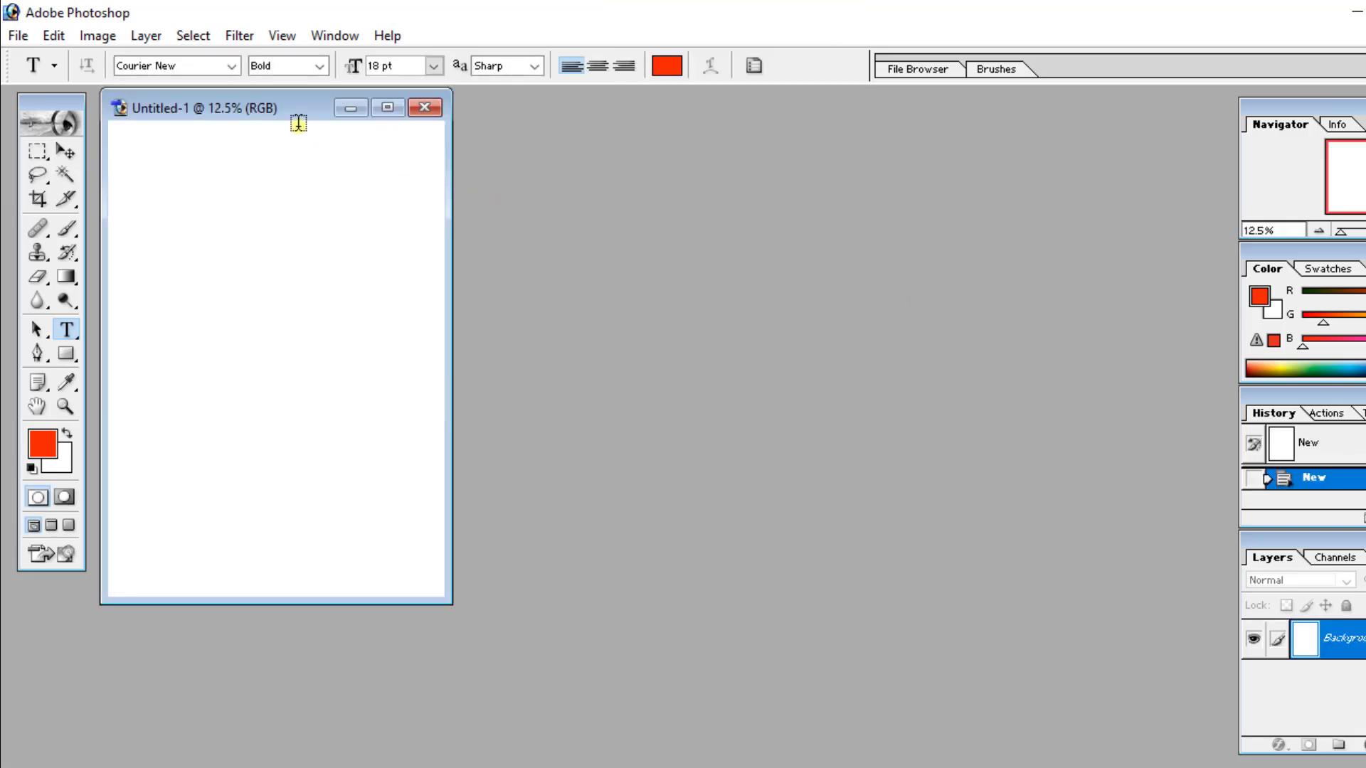
{"action": "left_click_drag", "start_coordinate": [293, 108], "coordinate": [626, 155]}
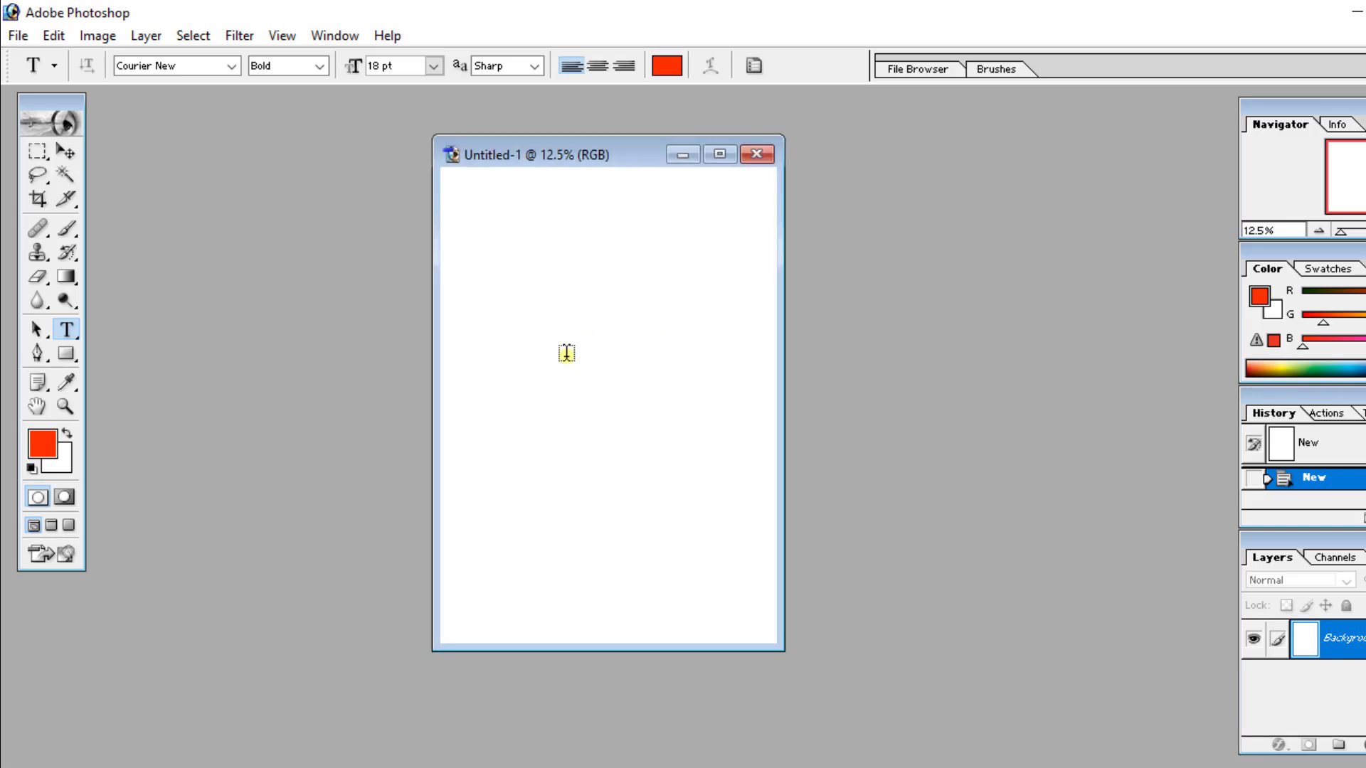
Rotate the canvas 90° clockwise to landscape and shift the document window down slightly
{"action": "left_click", "coordinate": [98, 37]}
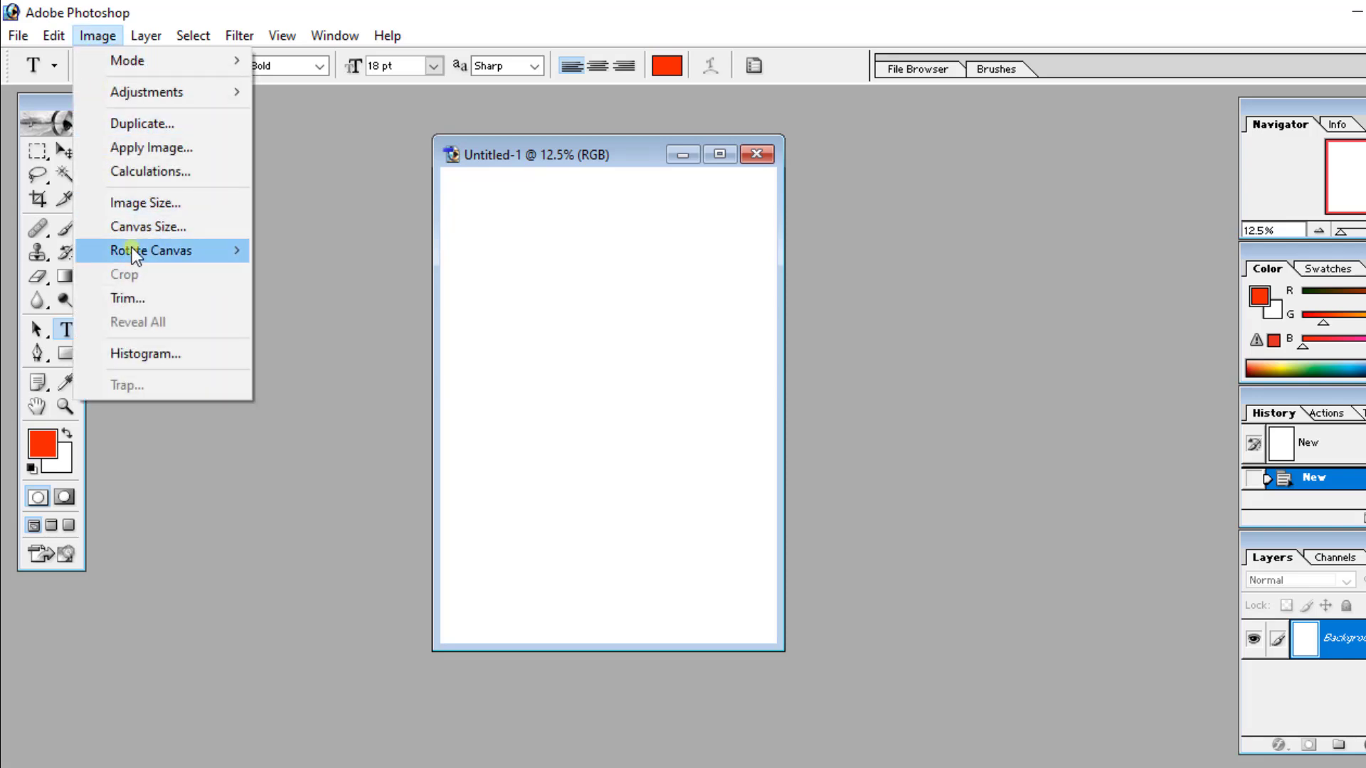
{"action": "mouse_move", "coordinate": [135, 255]}
{"action": "left_click", "coordinate": [299, 274]}
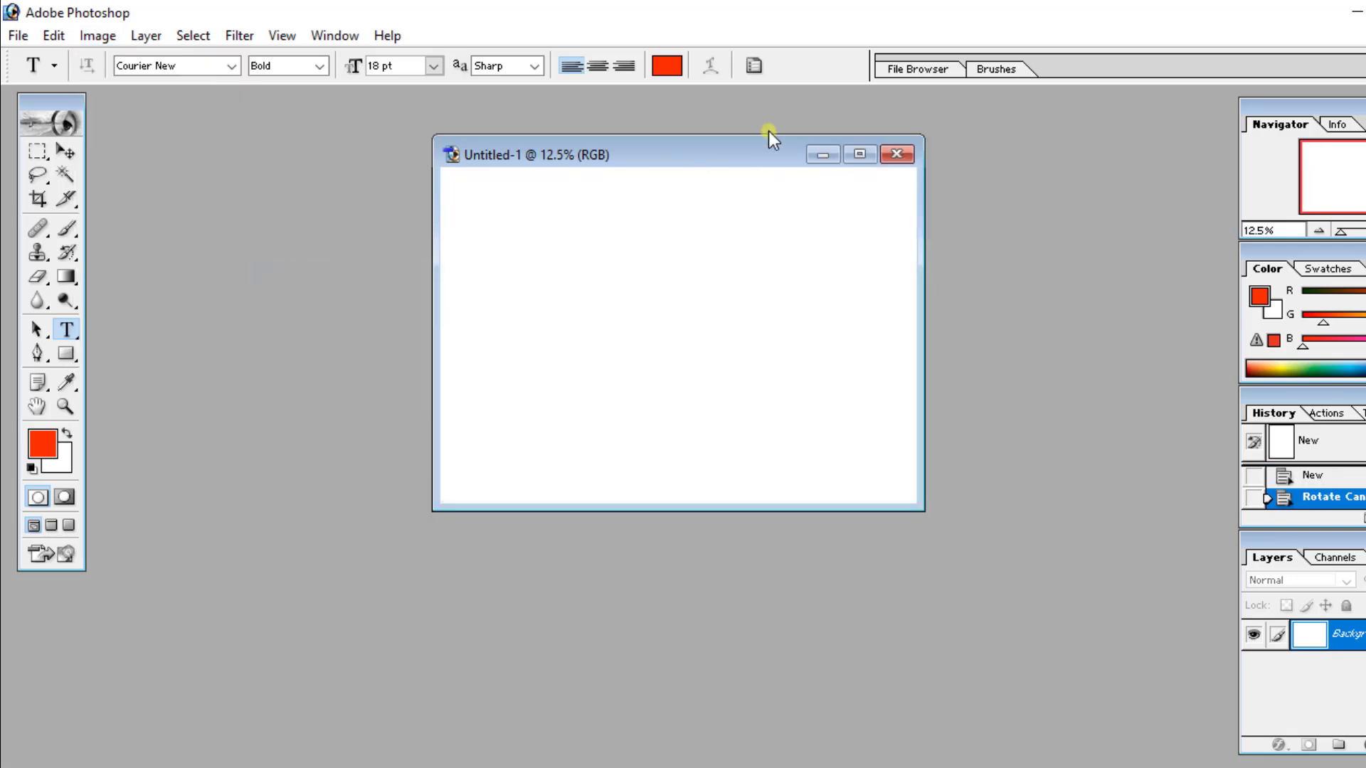
{"action": "left_click_drag", "start_coordinate": [735, 158], "coordinate": [727, 240]}
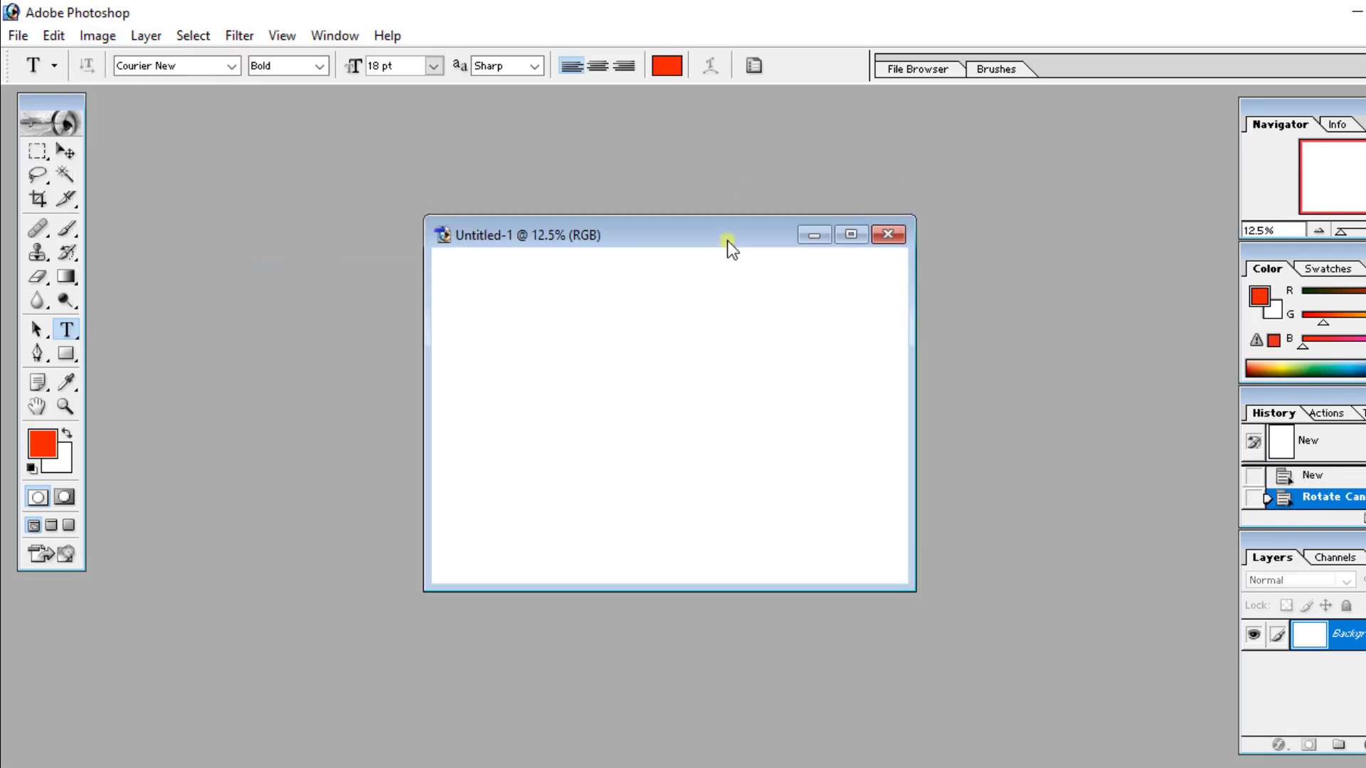
{"action": "left_click", "coordinate": [96, 40]}
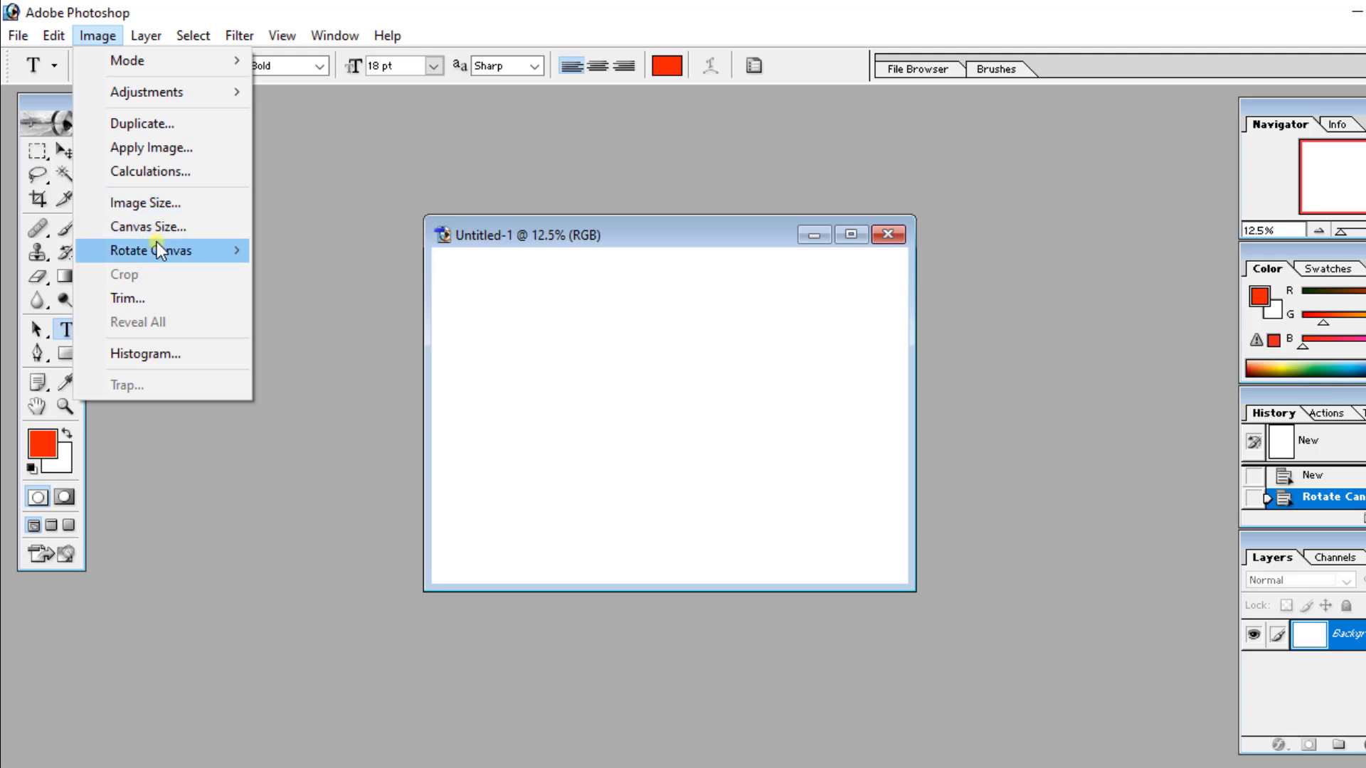
{"action": "mouse_move", "coordinate": [164, 254]}
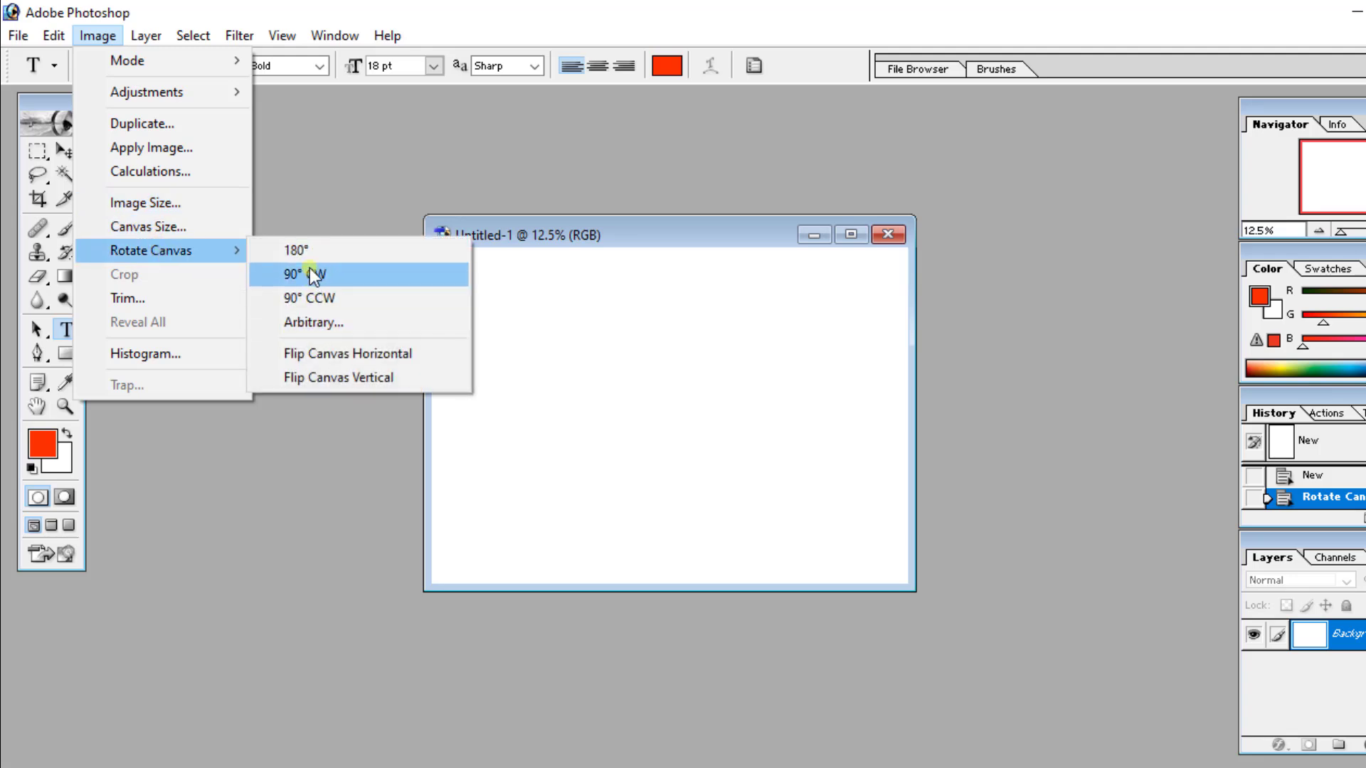
{"action": "left_click", "coordinate": [660, 224]}
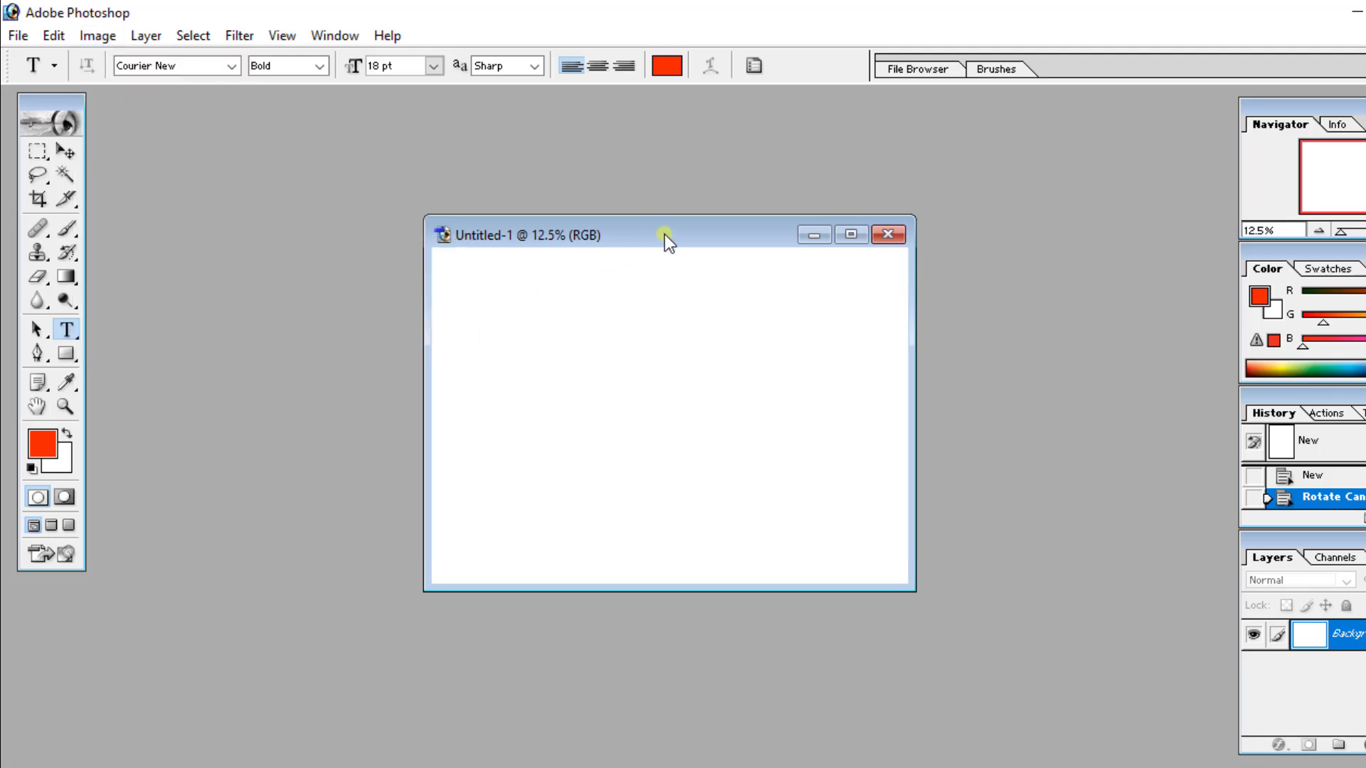
{"action": "left_click_drag", "start_coordinate": [664, 234], "coordinate": [729, 157]}
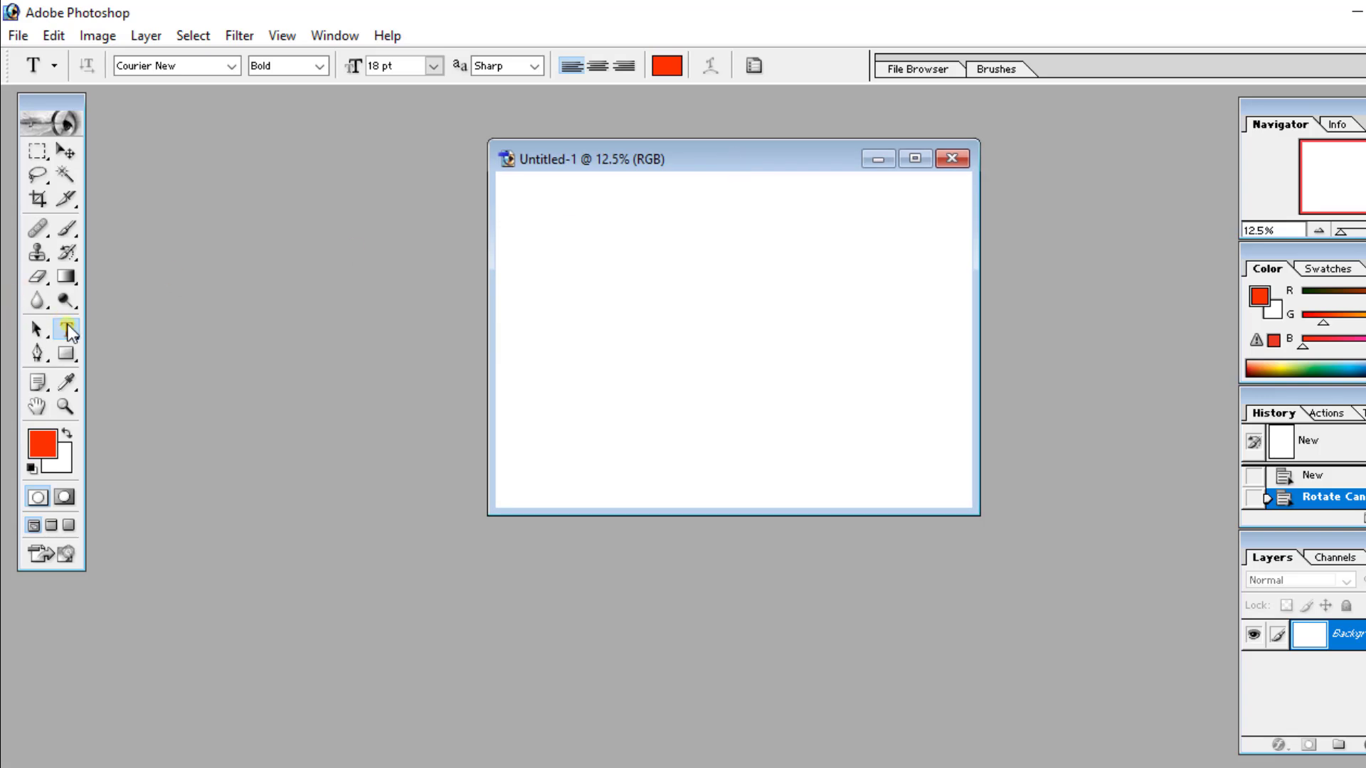
Add the text line "Welcom My Youtube Channel" to the canvas and move it toward the canvas centre
{"action": "left_click", "coordinate": [762, 362]}
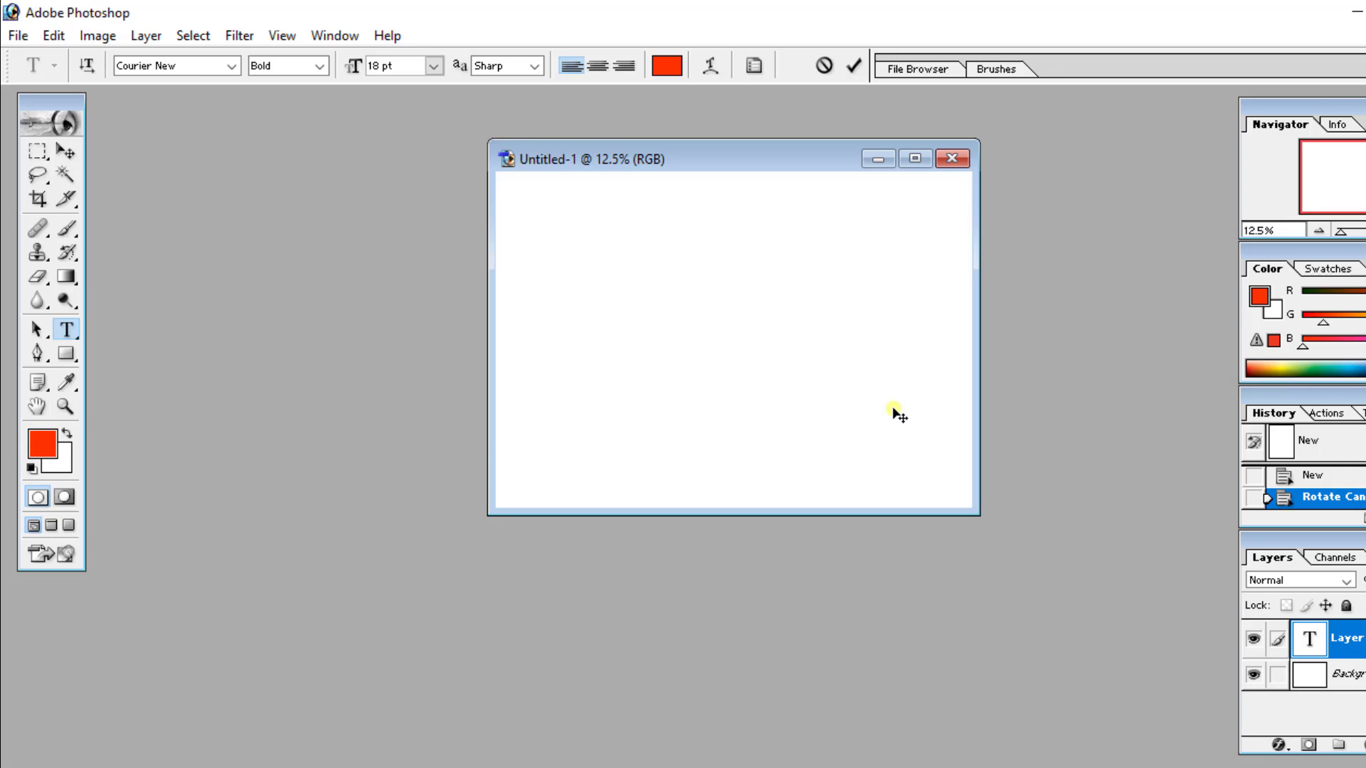
{"action": "type", "text": "welcom My You"}
{"action": "type", "text": "tube Channel"}
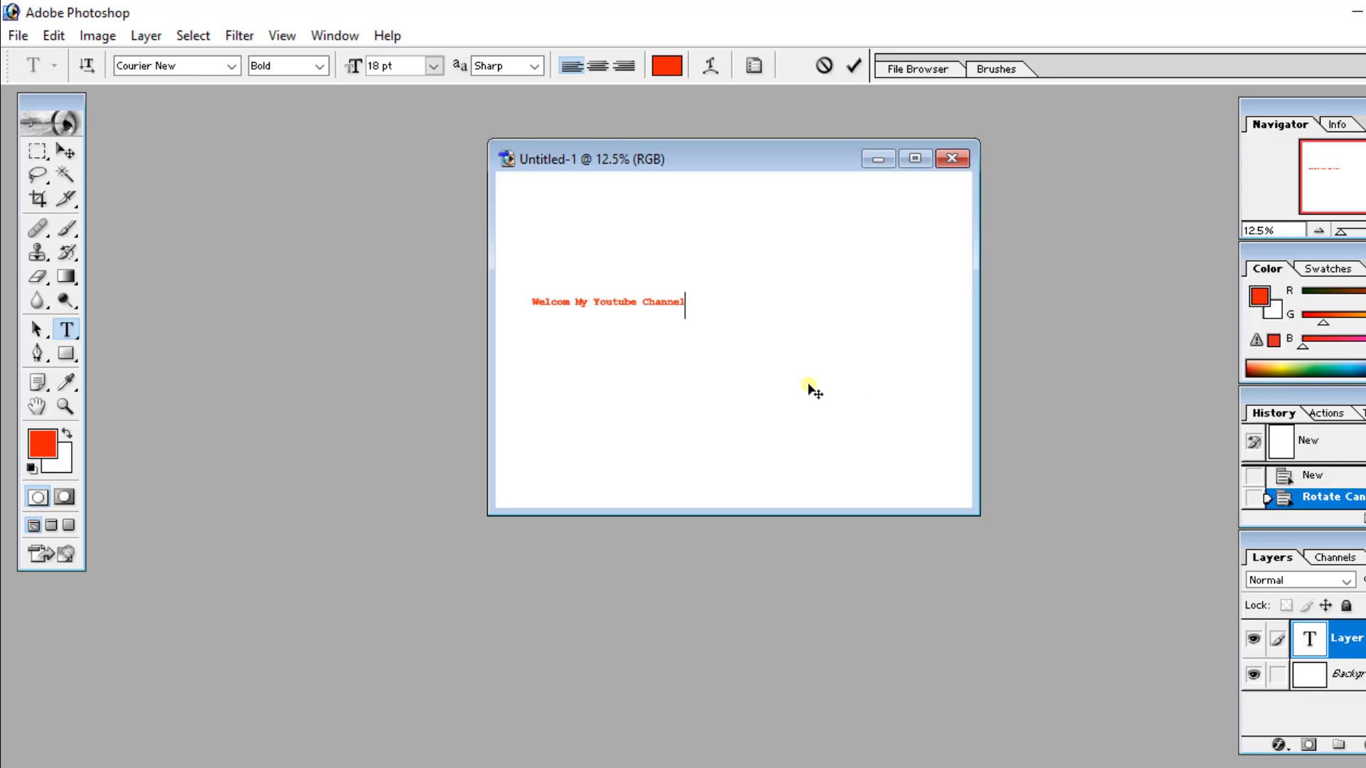
{"action": "left_click_drag", "start_coordinate": [809, 384], "coordinate": [930, 397]}
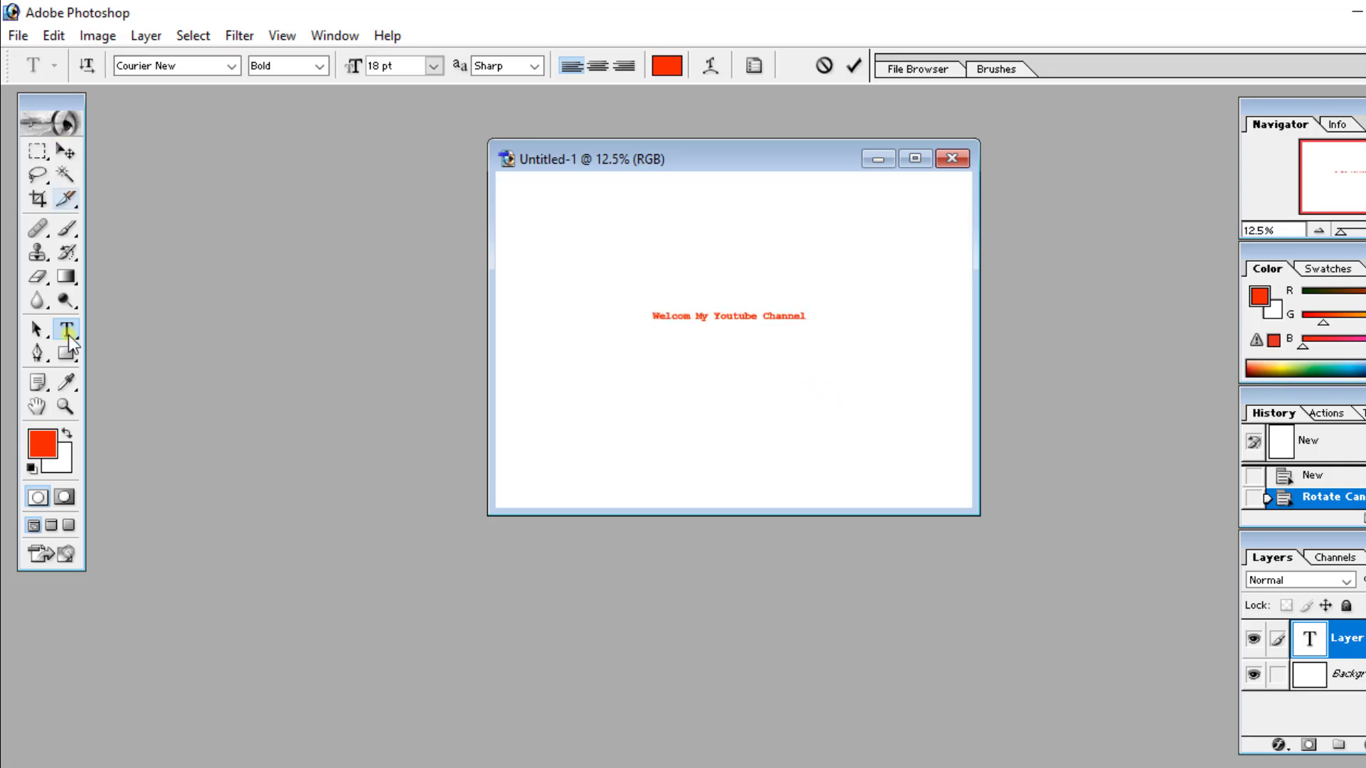
Select the whole text line, enlarge it through 24 and 30 pt to 36 pt, and move it back toward the canvas centre
{"action": "left_click_drag", "start_coordinate": [805, 318], "coordinate": [642, 314]}
{"action": "left_click", "coordinate": [811, 328]}
{"action": "key", "text": "ctrl+a"}
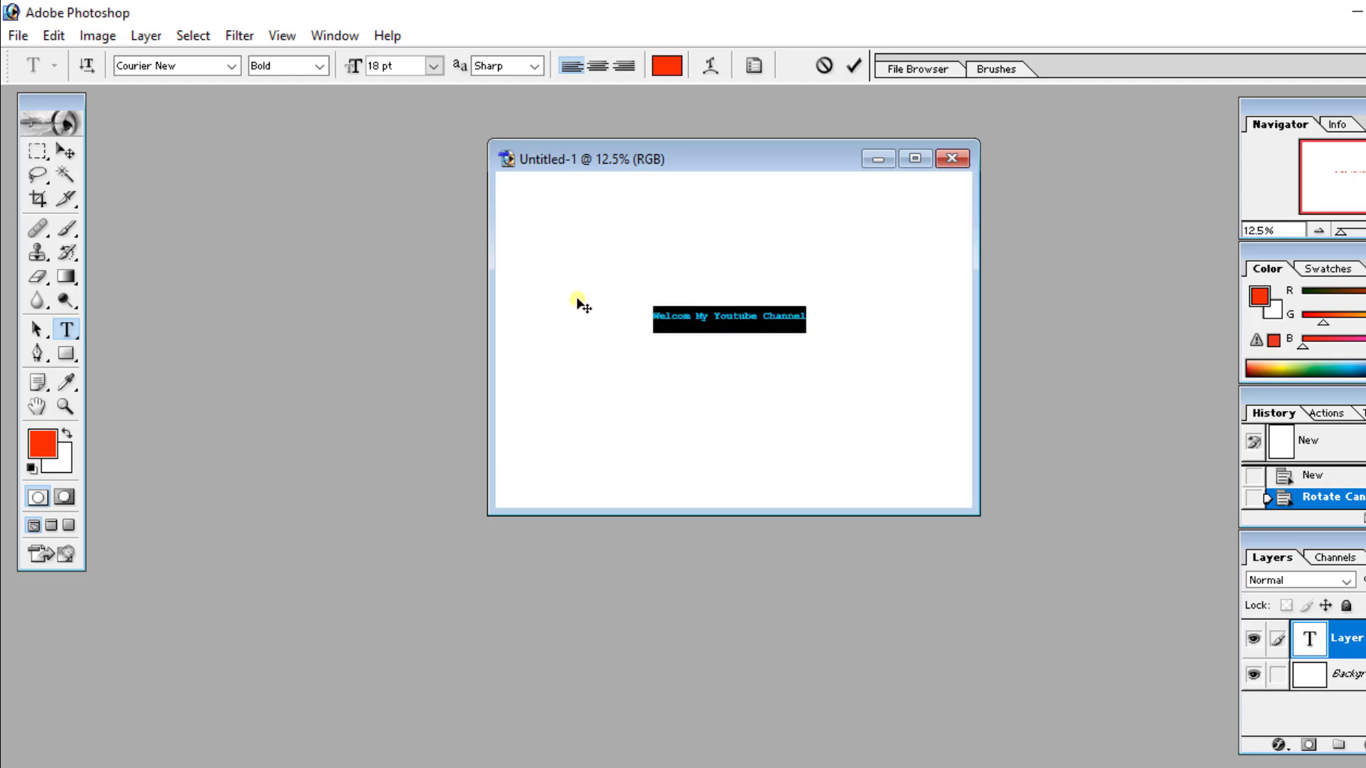
{"action": "left_click", "coordinate": [433, 65]}
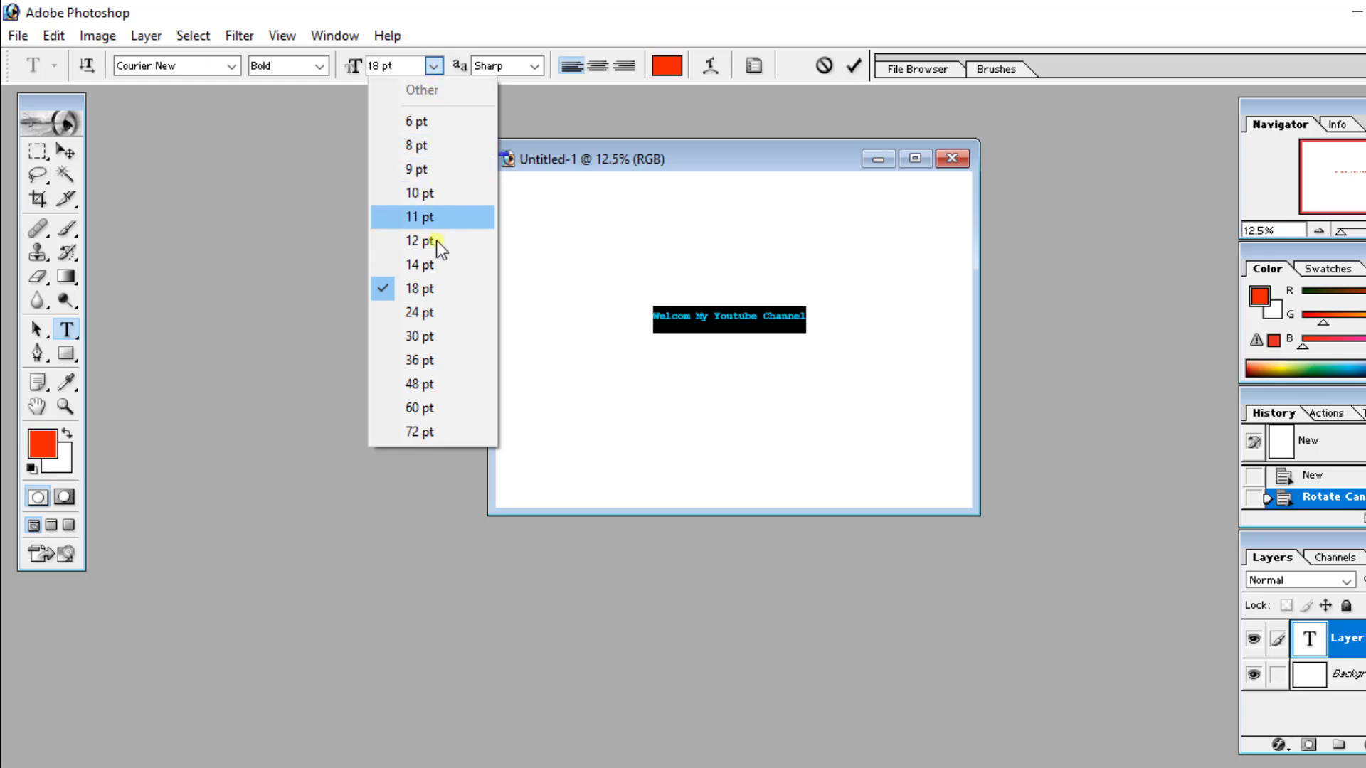
{"action": "left_click", "coordinate": [433, 312]}
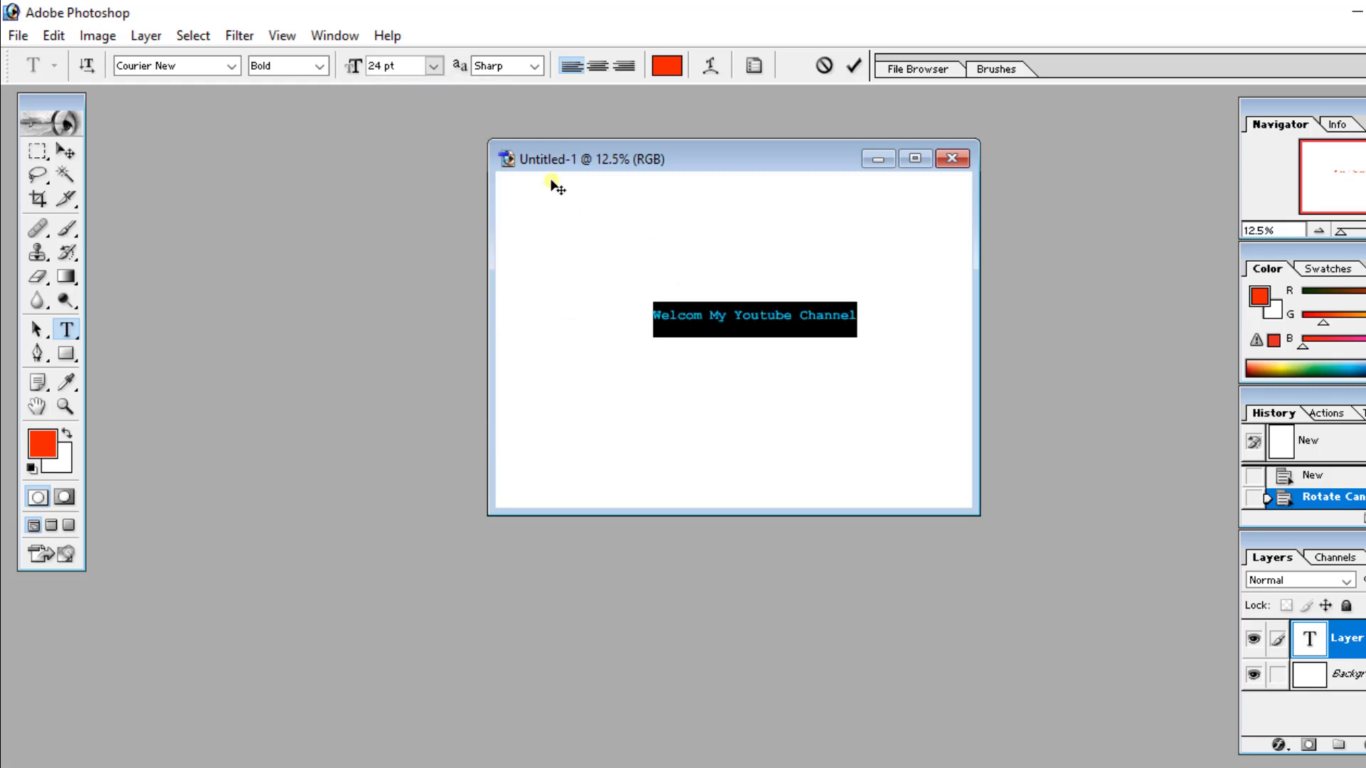
{"action": "left_click", "coordinate": [431, 65]}
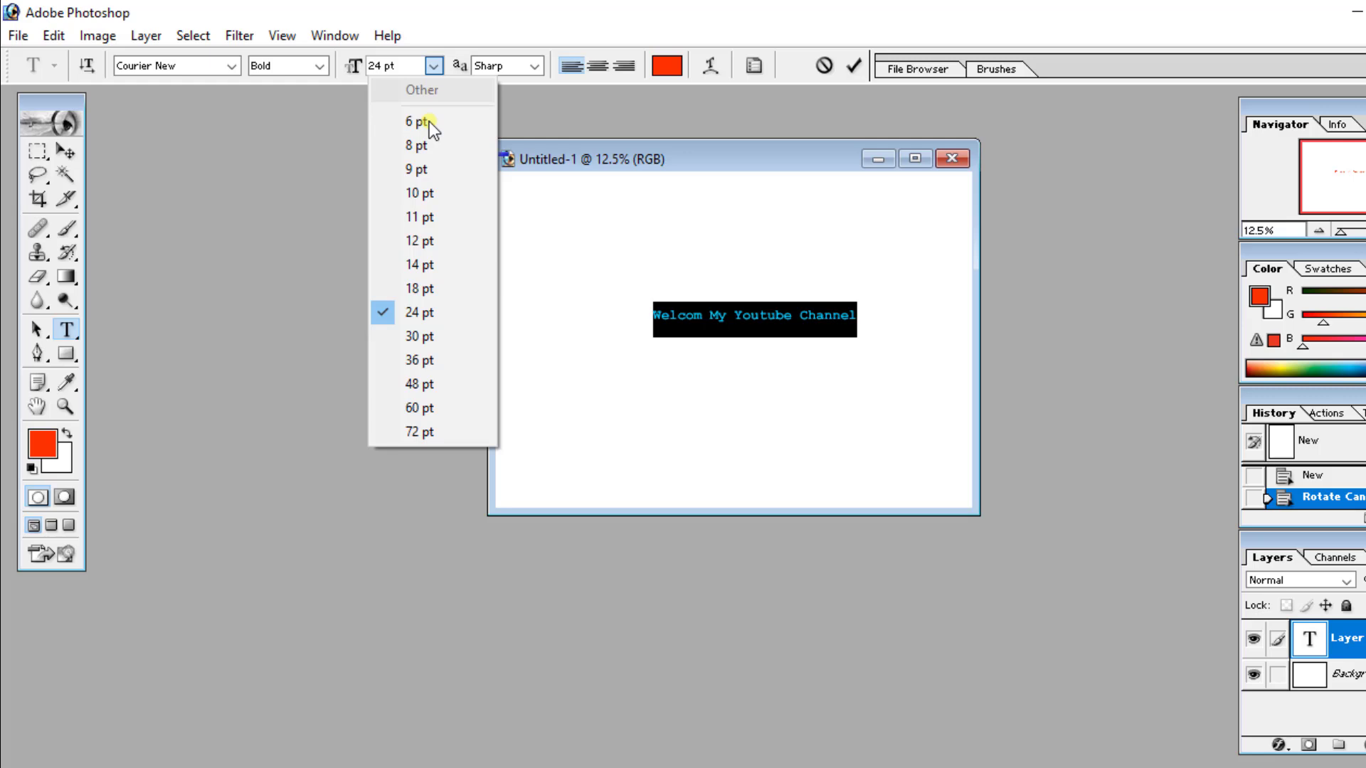
{"action": "left_click", "coordinate": [413, 338]}
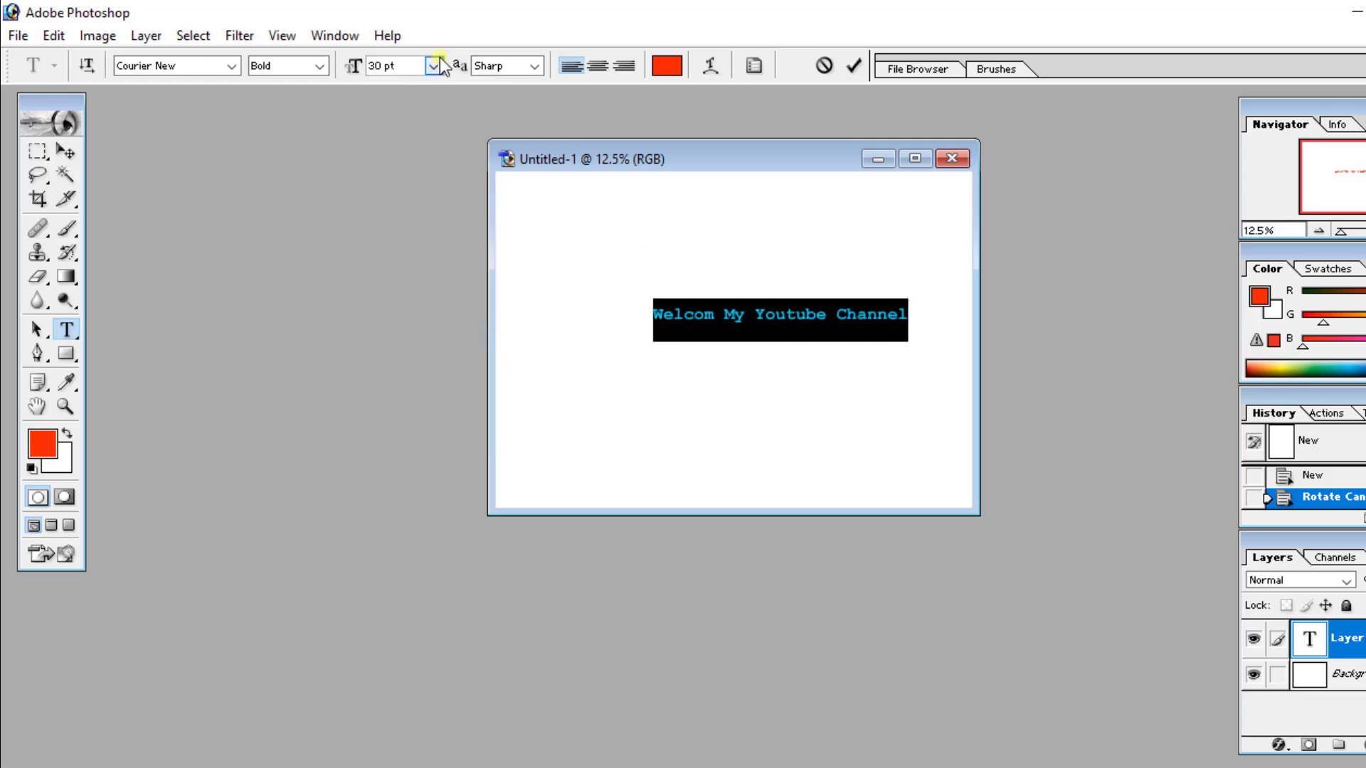
{"action": "left_click", "coordinate": [434, 66]}
{"action": "left_click", "coordinate": [430, 359]}
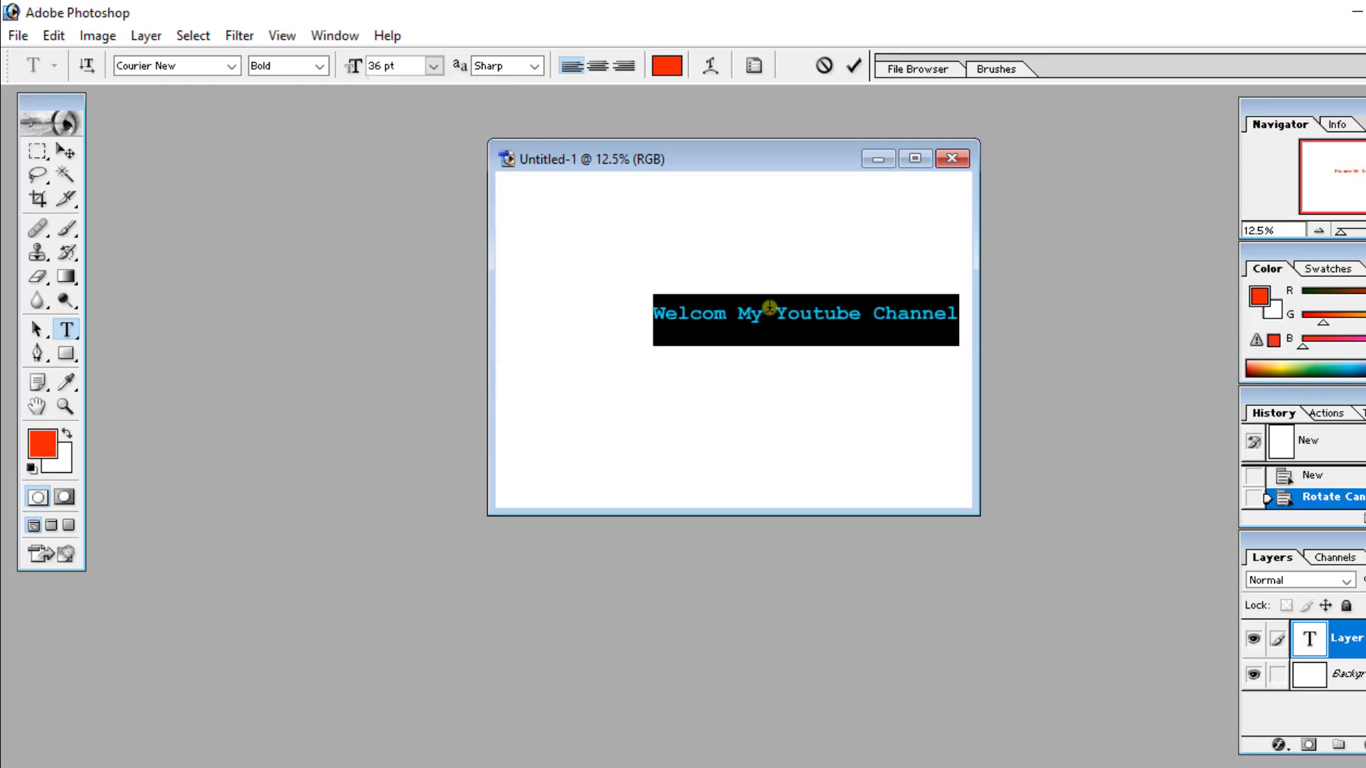
{"action": "left_click_drag", "start_coordinate": [884, 396], "coordinate": [783, 412]}
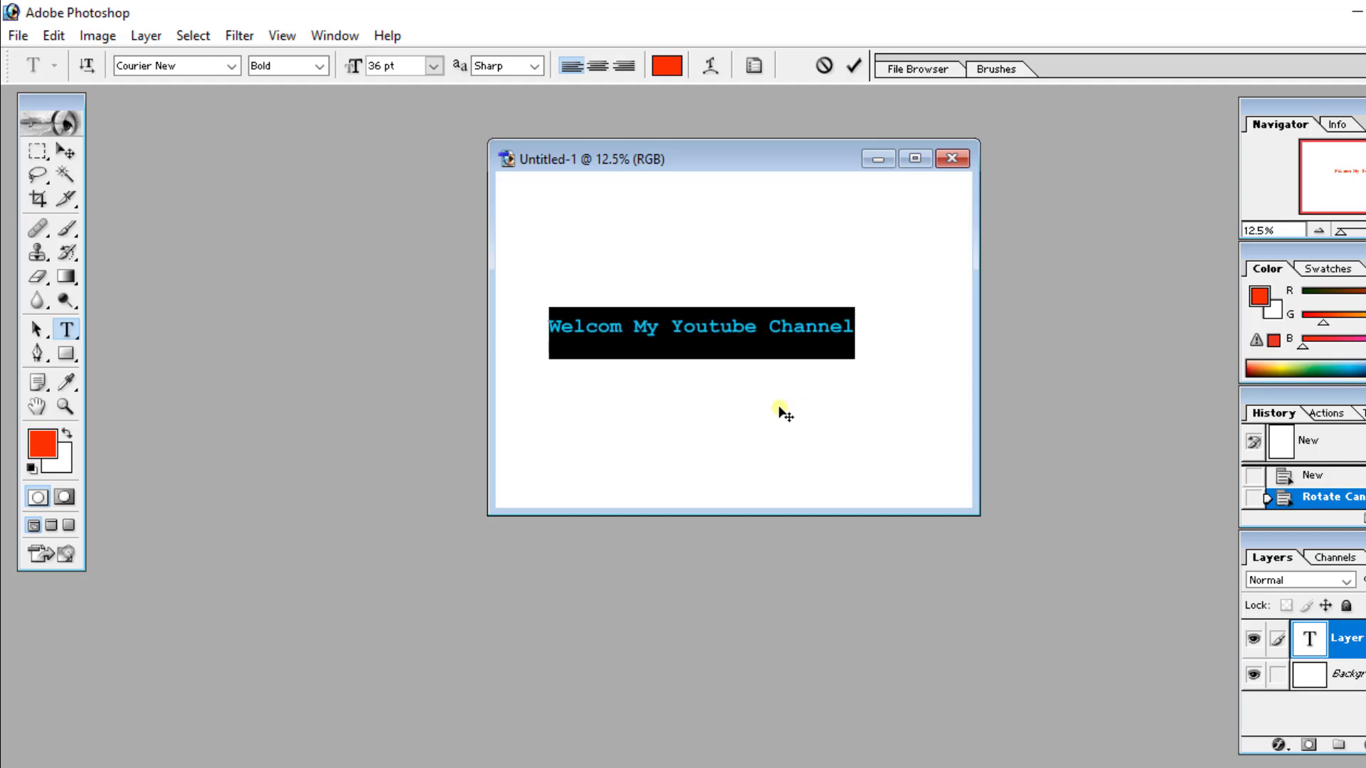
Enlarge the selected text through 48 pt to 60 pt and shift it toward the canvas's left edge
{"action": "left_click", "coordinate": [435, 67]}
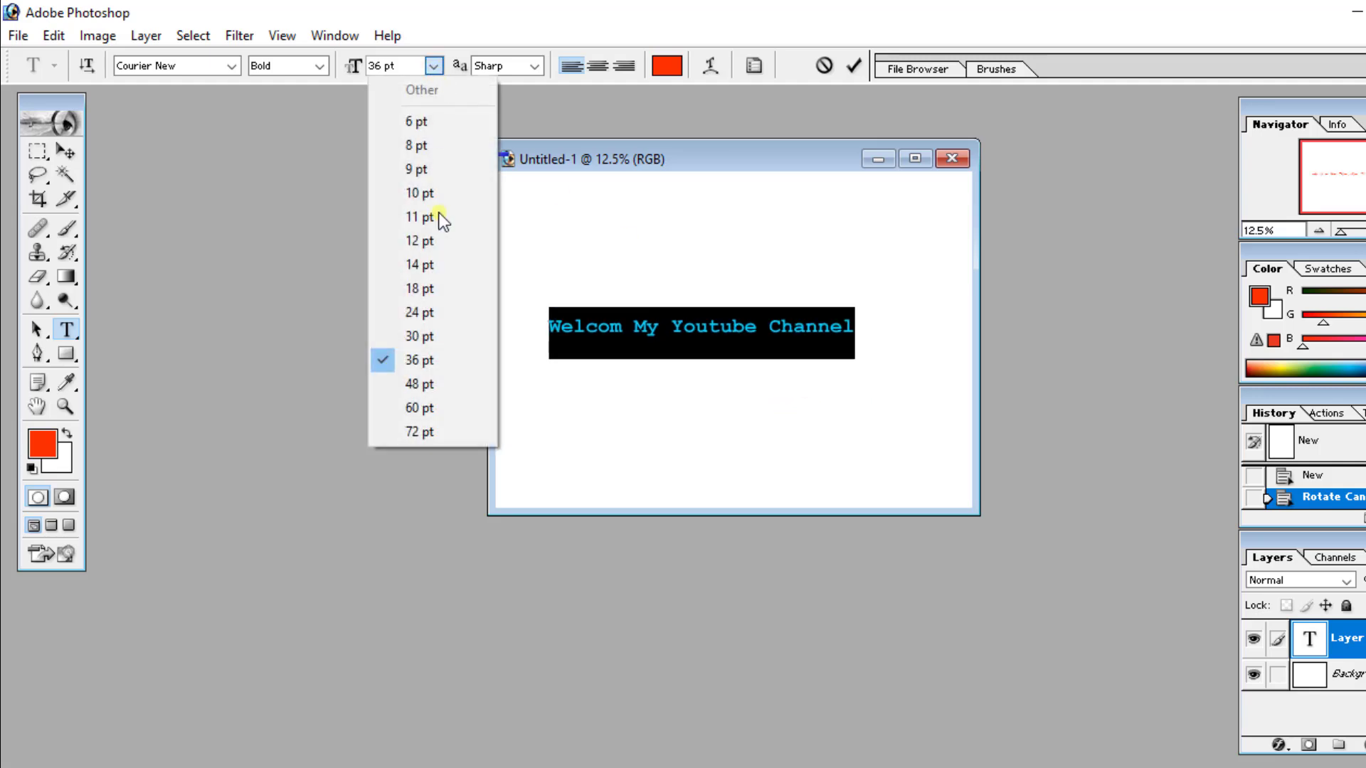
{"action": "left_click", "coordinate": [424, 384]}
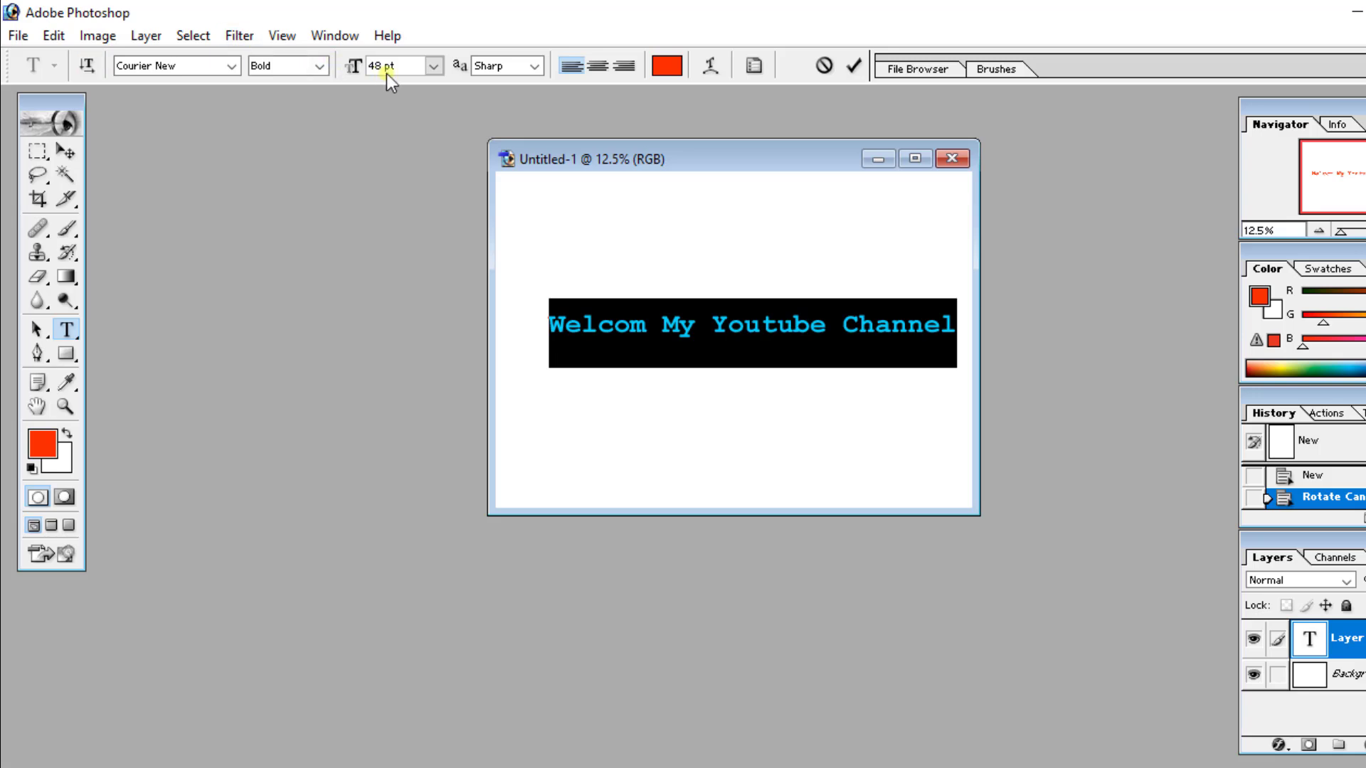
{"action": "left_click", "coordinate": [434, 67]}
{"action": "left_click", "coordinate": [434, 406]}
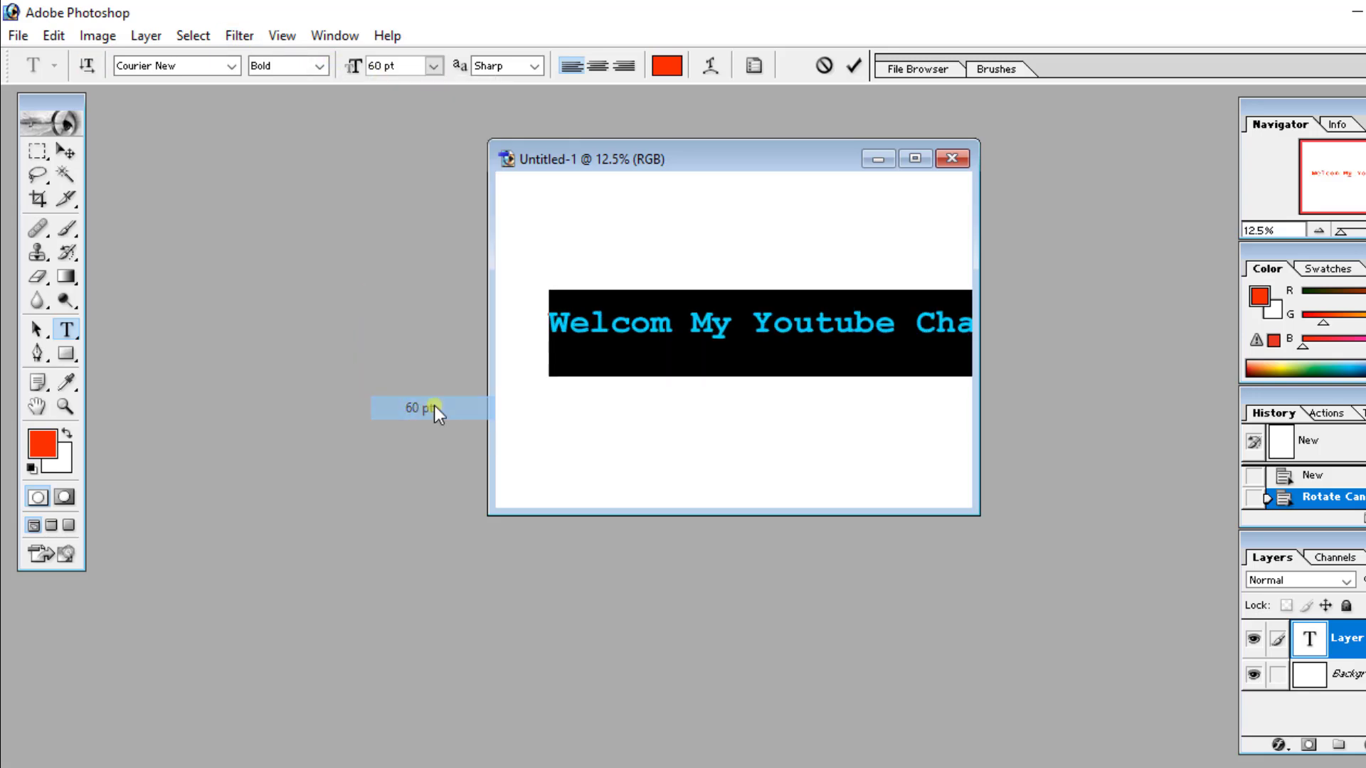
{"action": "left_click_drag", "start_coordinate": [878, 442], "coordinate": [814, 441]}
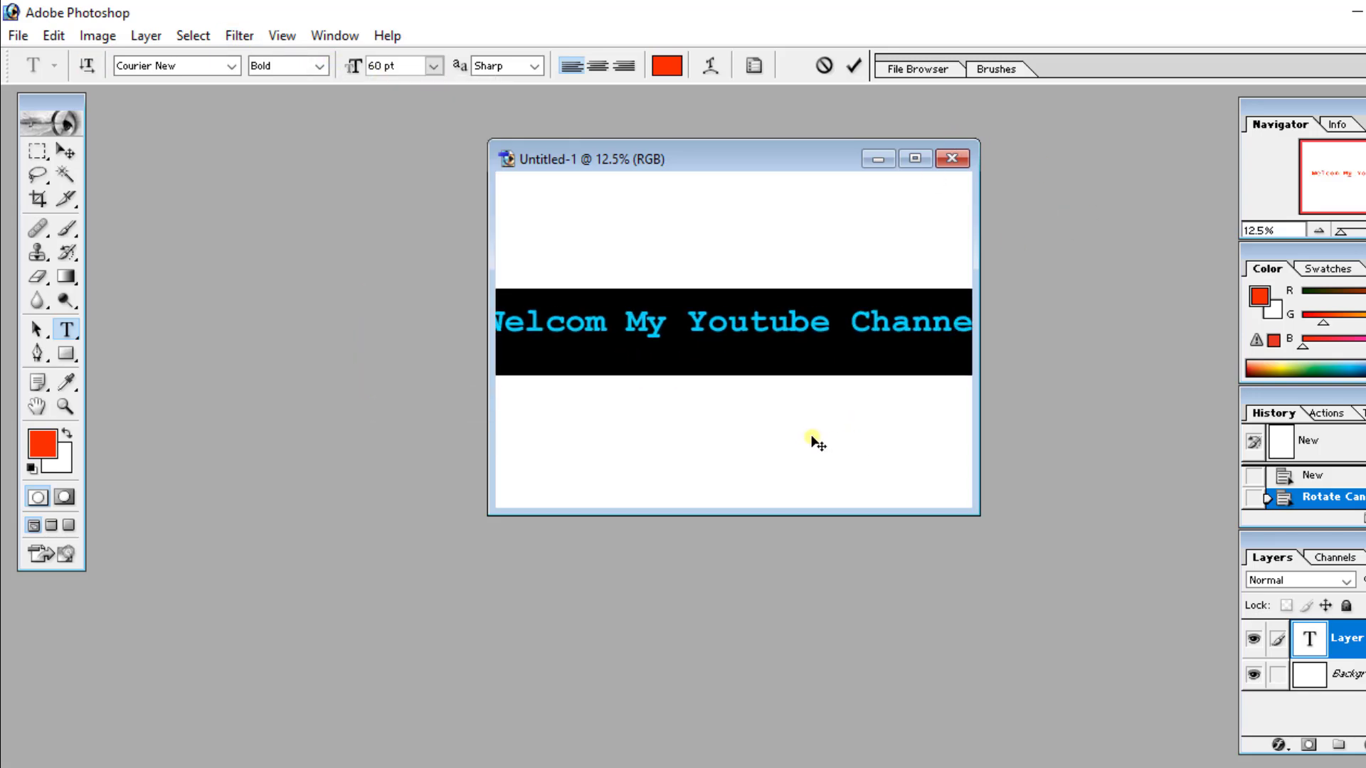
Set the selected text's font size to 55 pt and nudge it right to fit within the canvas width
{"action": "left_click", "coordinate": [384, 68]}
{"action": "key", "text": "BackSpace"}
{"action": "key", "text": "BackSpace"}
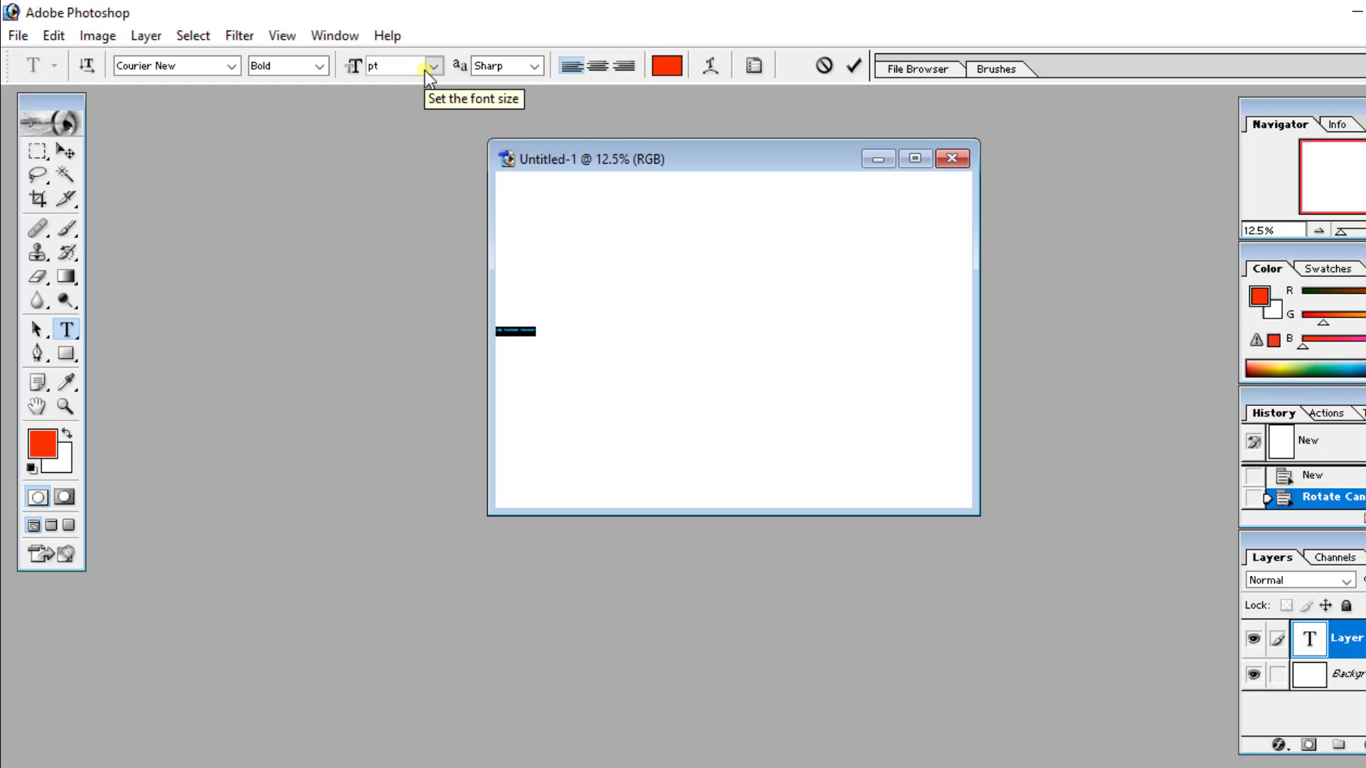
{"action": "type", "text": "55"}
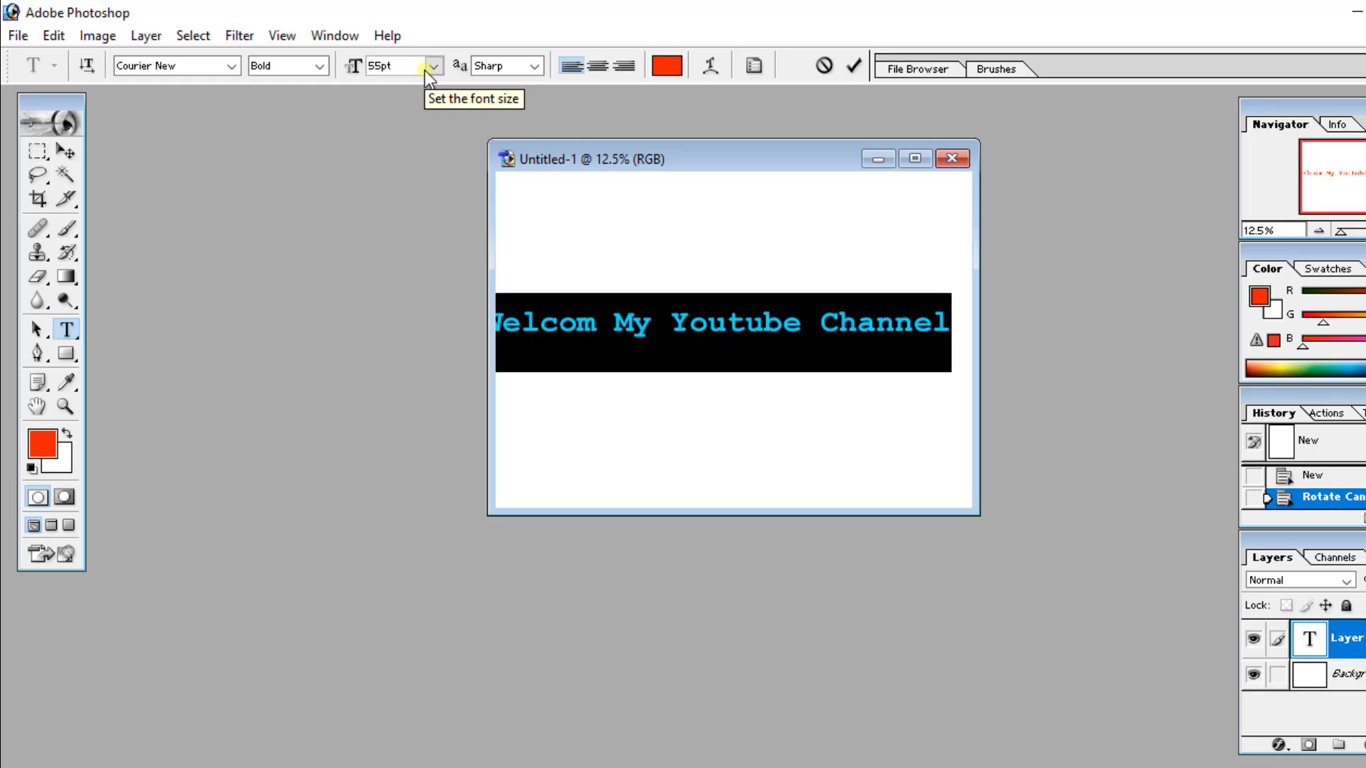
{"action": "left_click_drag", "start_coordinate": [752, 435], "coordinate": [764, 436]}
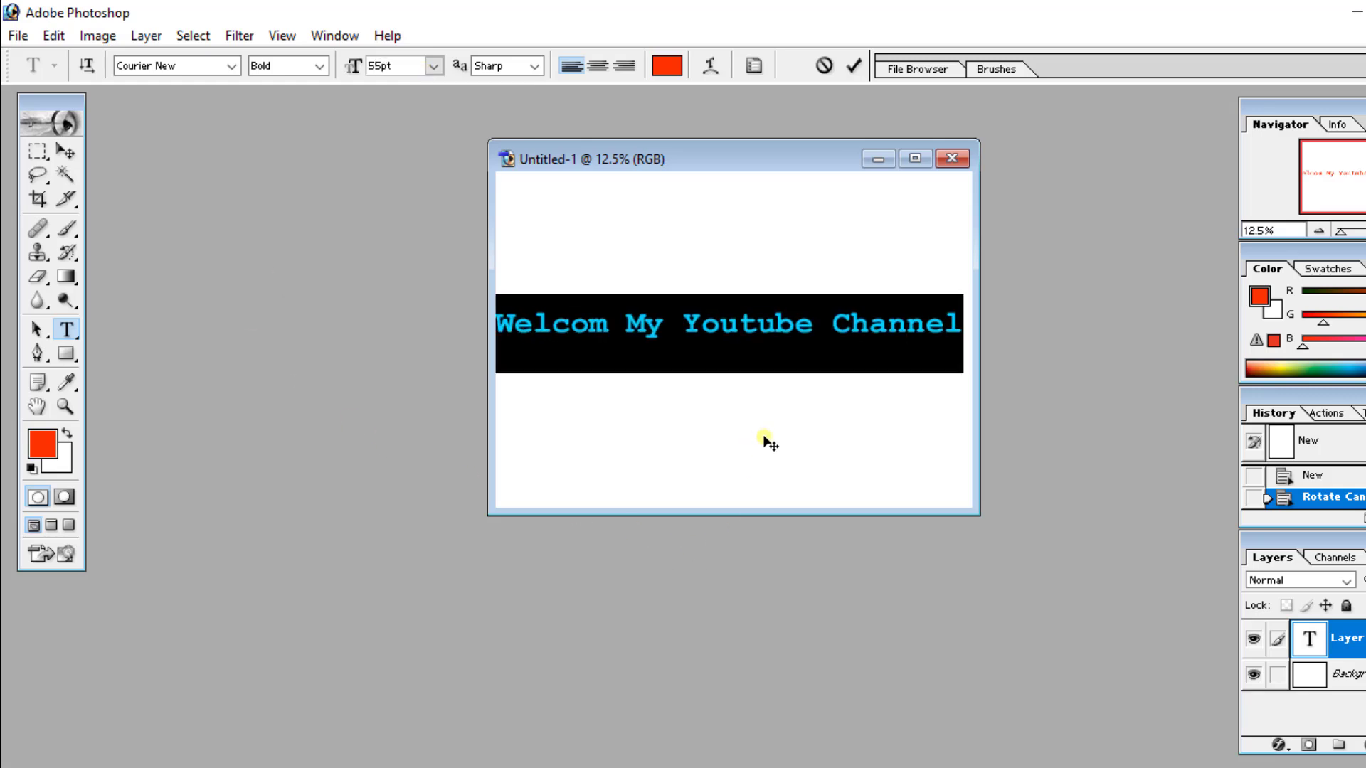
Maximize the document window, deselect the text and move the line up to the upper part of the canvas
{"action": "left_click", "coordinate": [904, 157]}
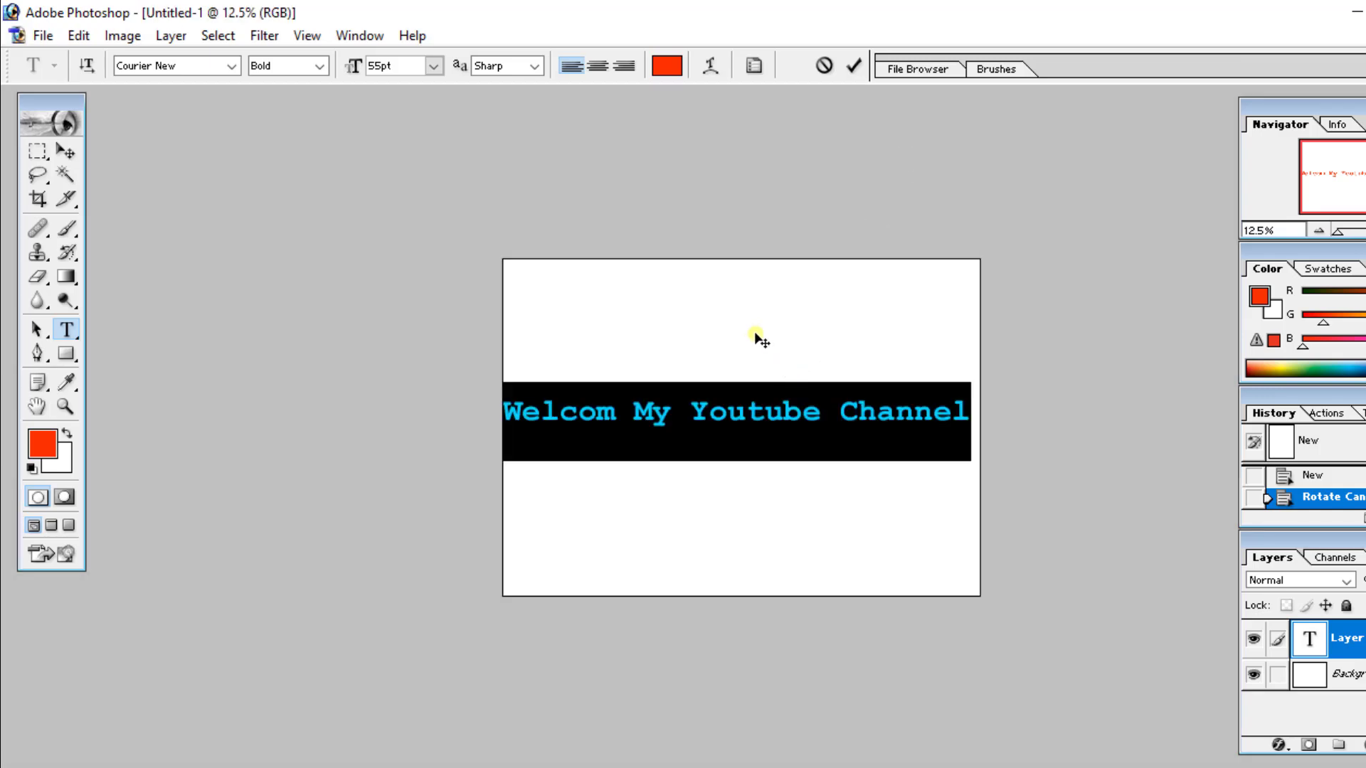
{"action": "left_click", "coordinate": [966, 415]}
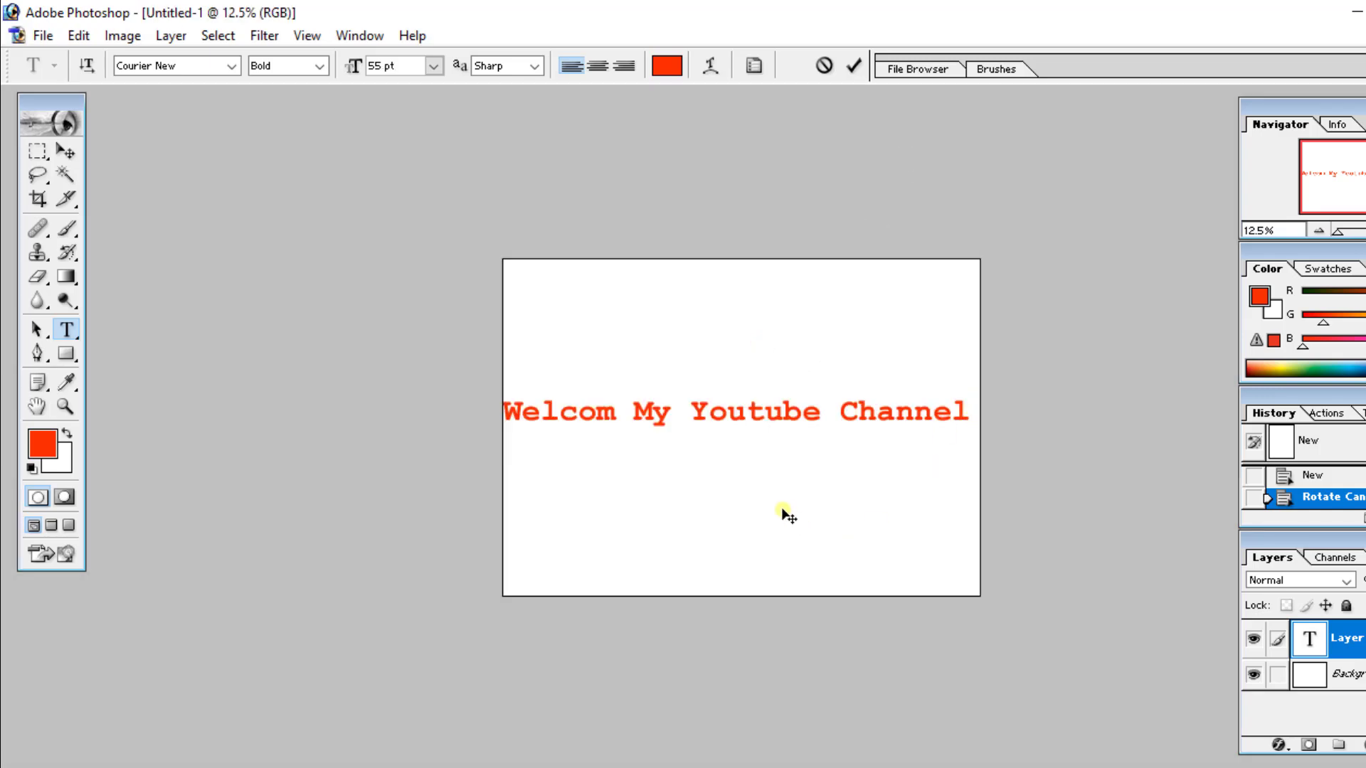
{"action": "left_click_drag", "start_coordinate": [783, 513], "coordinate": [784, 437]}
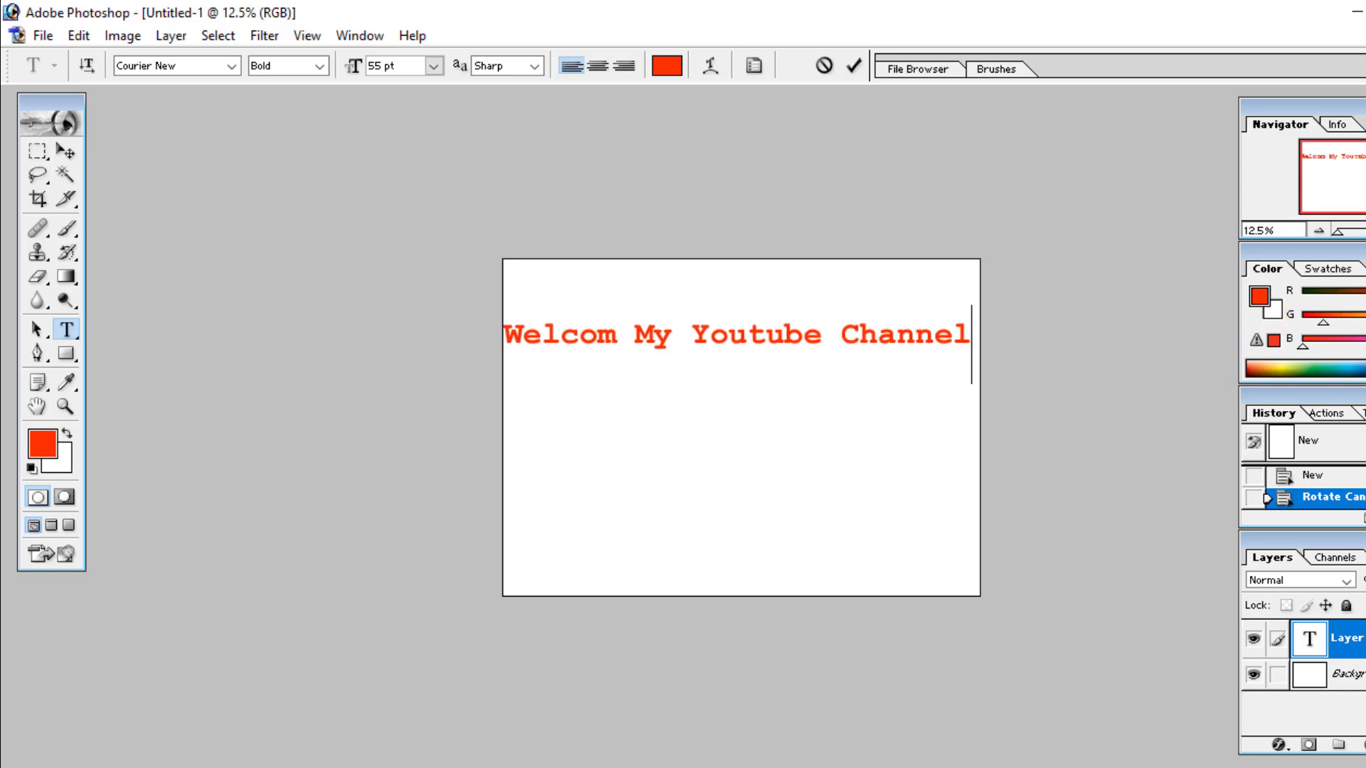
Delete the word "Channel" from the text line and move the remaining text to the middle of the canvas
{"action": "left_click_drag", "start_coordinate": [969, 336], "coordinate": [848, 349]}
{"action": "key", "text": "BackSpace"}
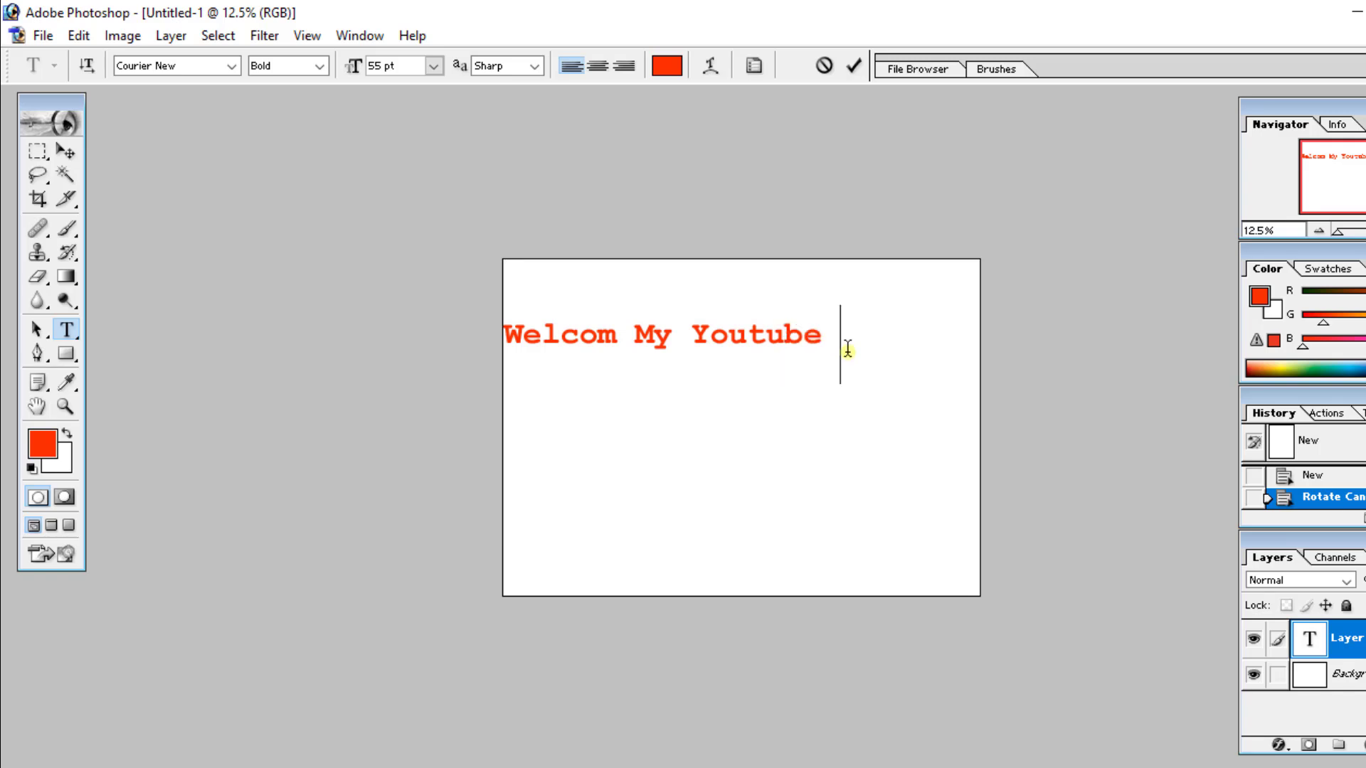
{"action": "left_click_drag", "start_coordinate": [799, 427], "coordinate": [874, 475]}
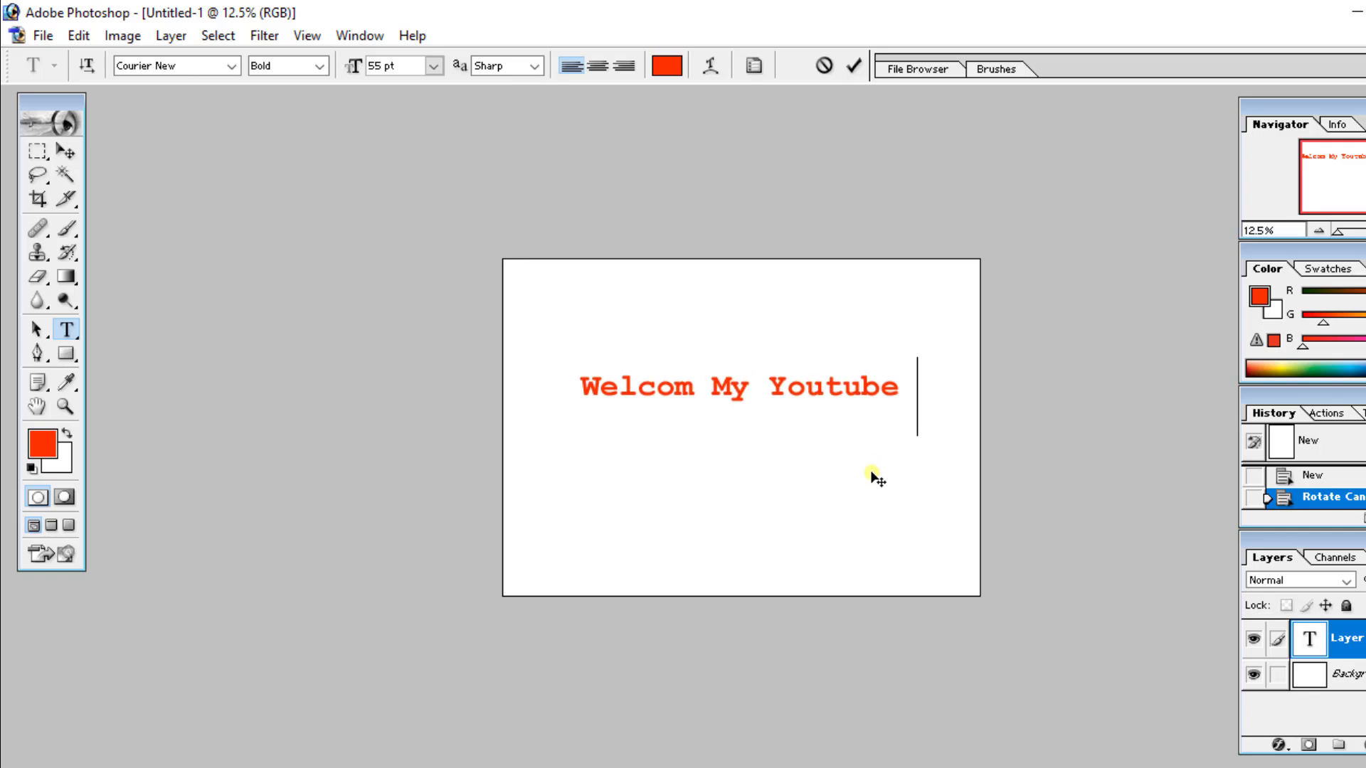
Try a series of preset layer styles on the text line, including Sepia Tone, and finish with the blue-purple bevelled pattern style
{"action": "left_click_drag", "start_coordinate": [901, 404], "coordinate": [542, 426]}
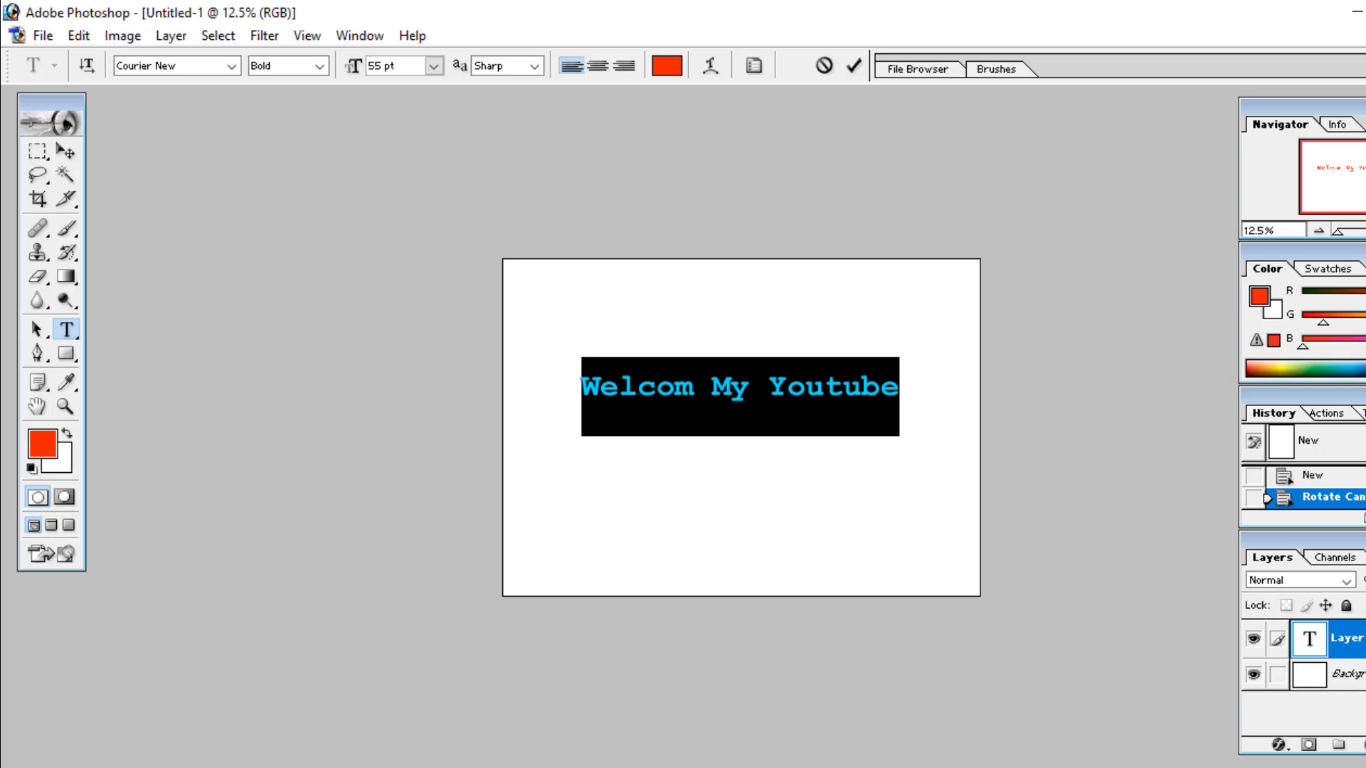
{"action": "left_click", "coordinate": [1365, 268]}
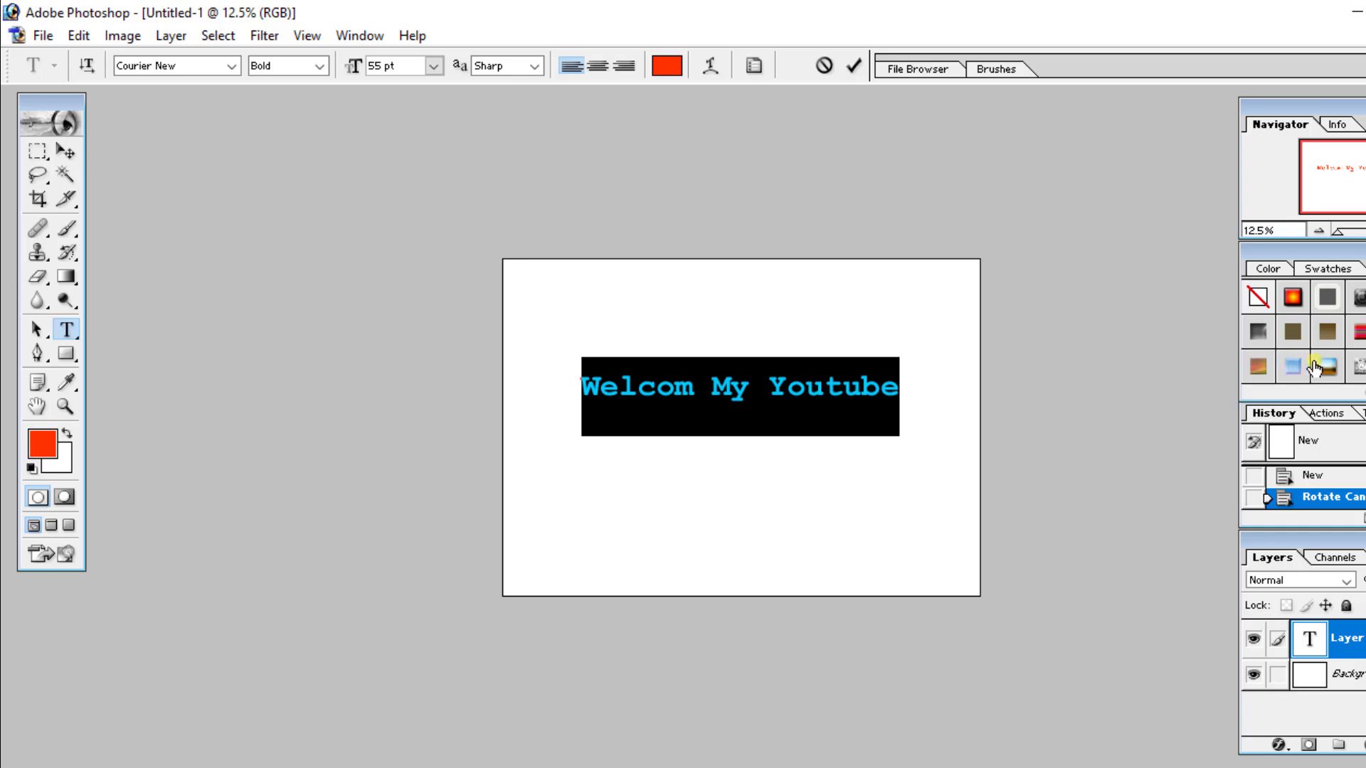
{"action": "left_click", "coordinate": [1327, 297]}
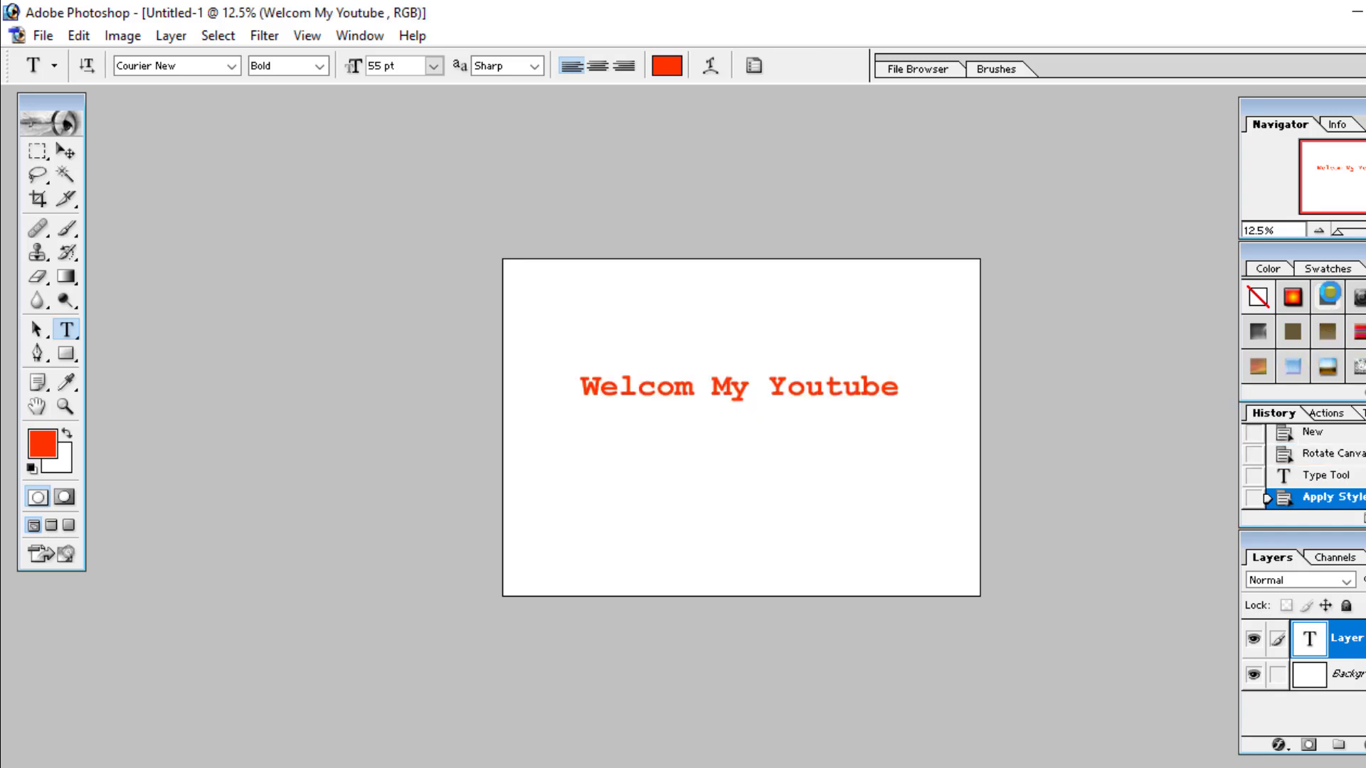
{"action": "left_click", "coordinate": [1359, 298]}
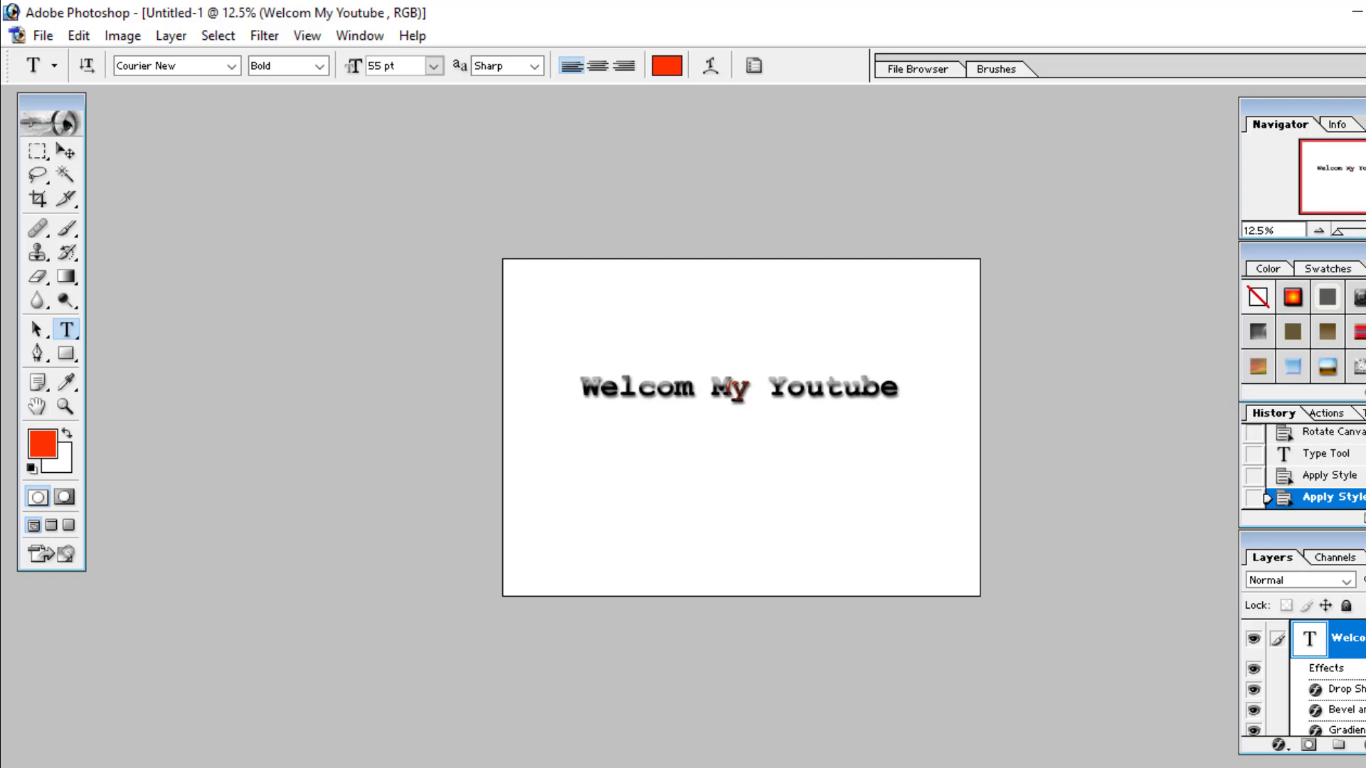
{"action": "left_click", "coordinate": [1361, 331]}
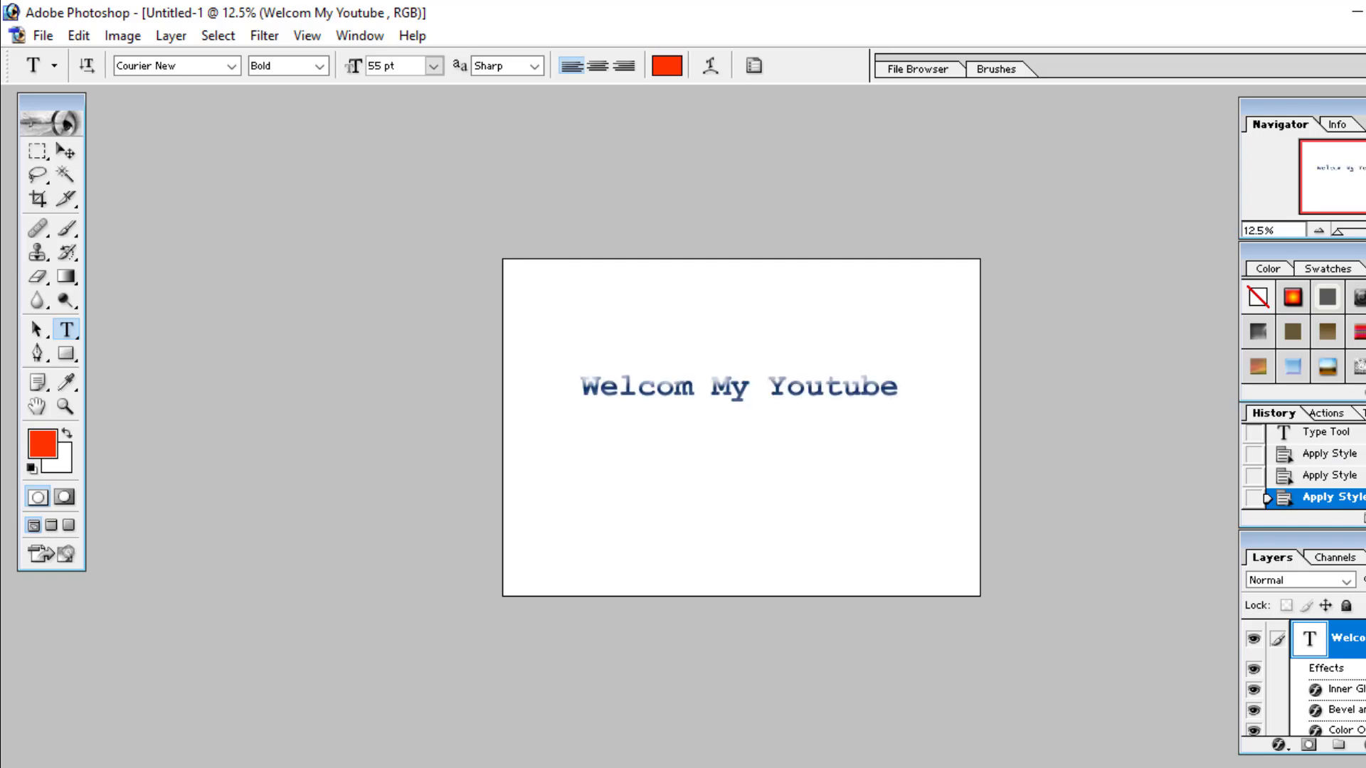
{"action": "left_click", "coordinate": [1259, 331]}
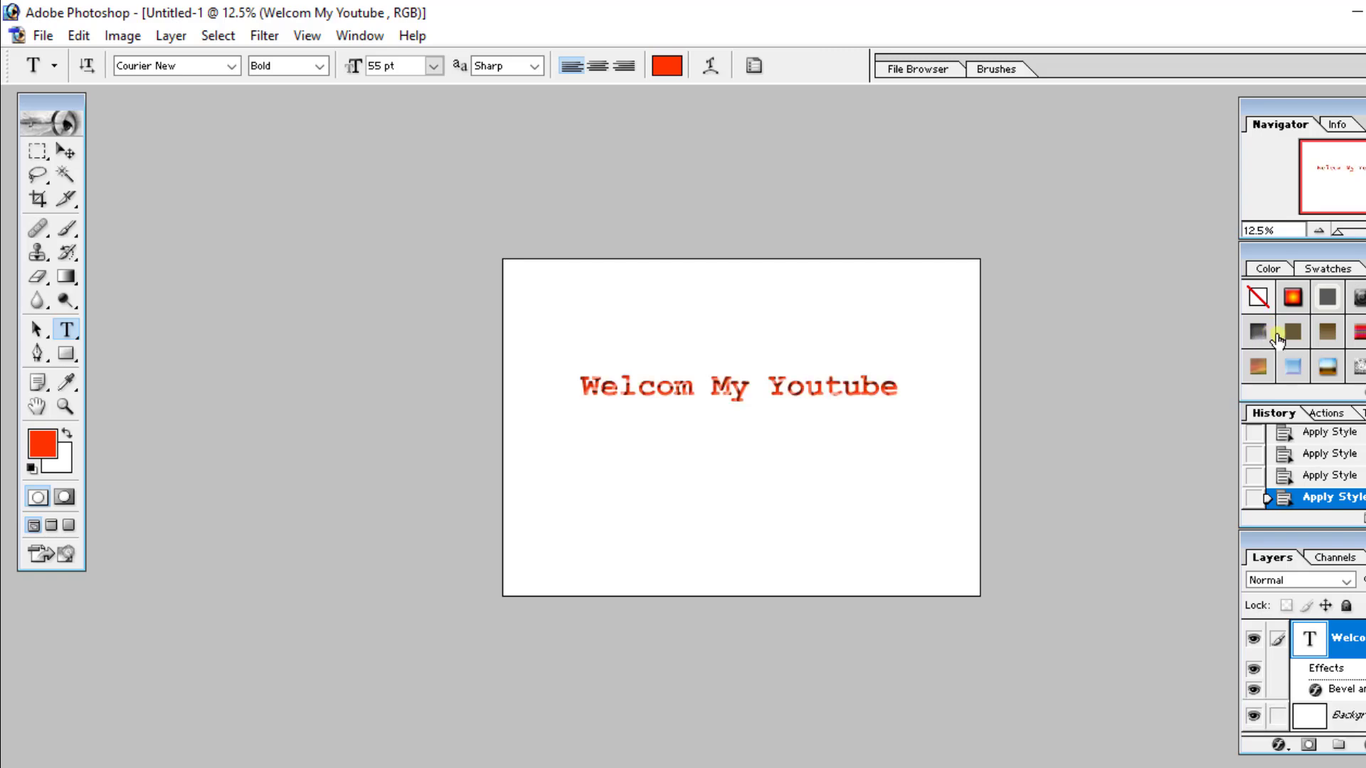
{"action": "left_click", "coordinate": [1297, 338]}
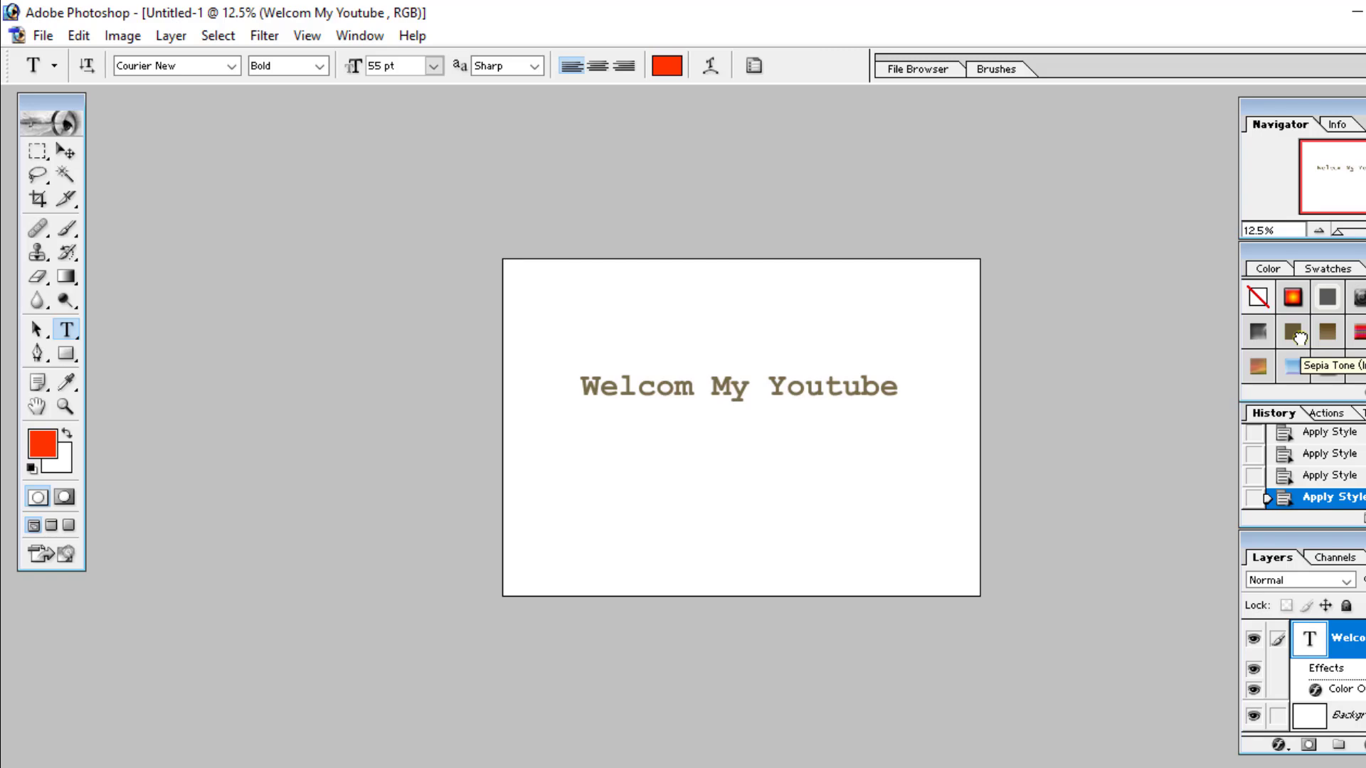
{"action": "left_click", "coordinate": [1327, 332]}
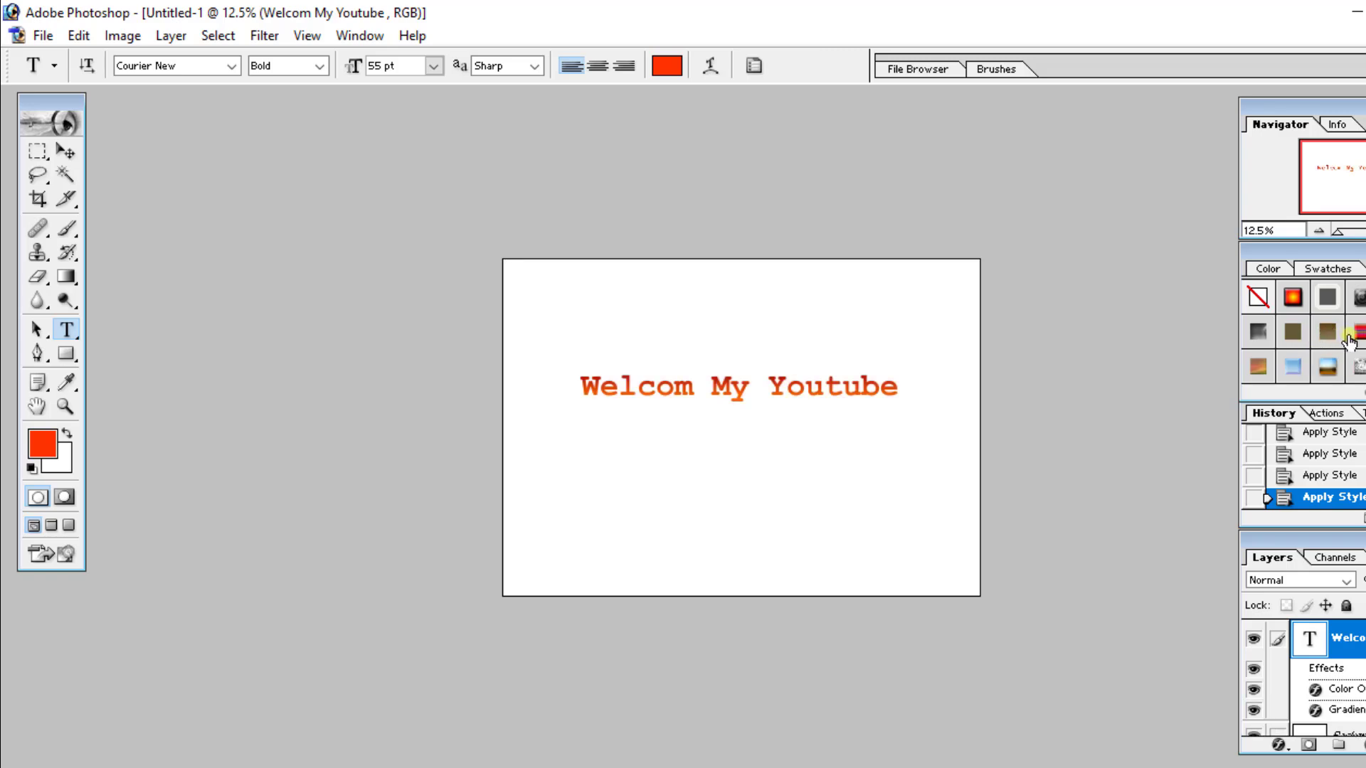
{"action": "left_click", "coordinate": [1355, 333]}
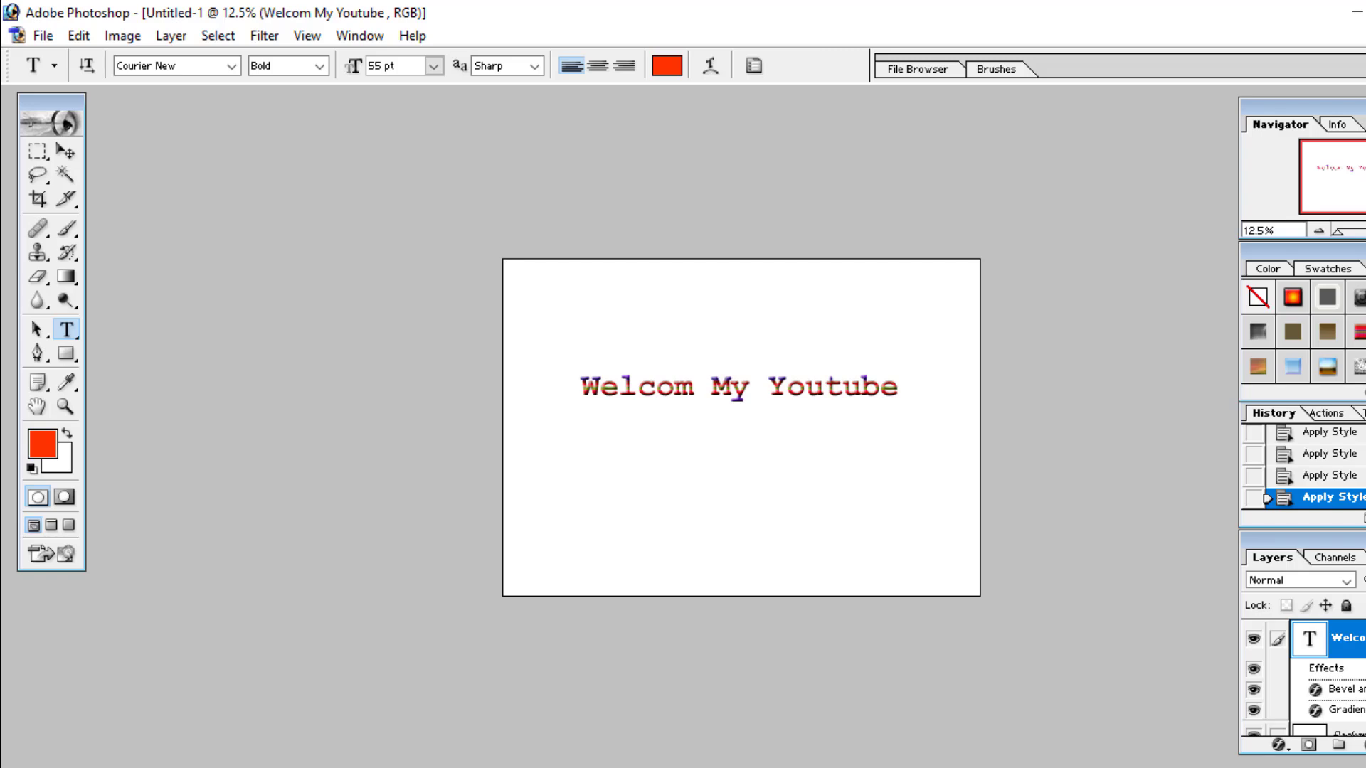
{"action": "left_click", "coordinate": [1363, 333]}
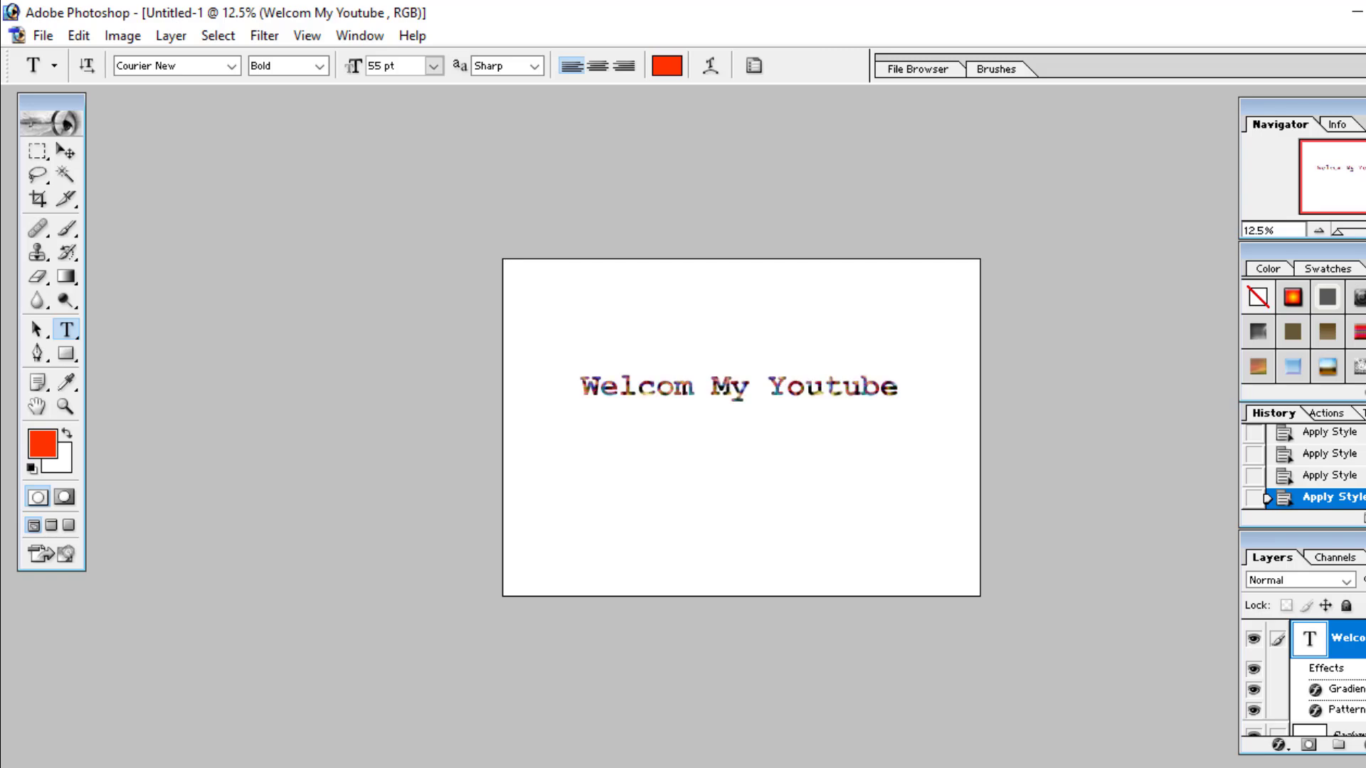
{"action": "left_click", "coordinate": [1363, 333]}
{"action": "left_click", "coordinate": [1364, 366]}
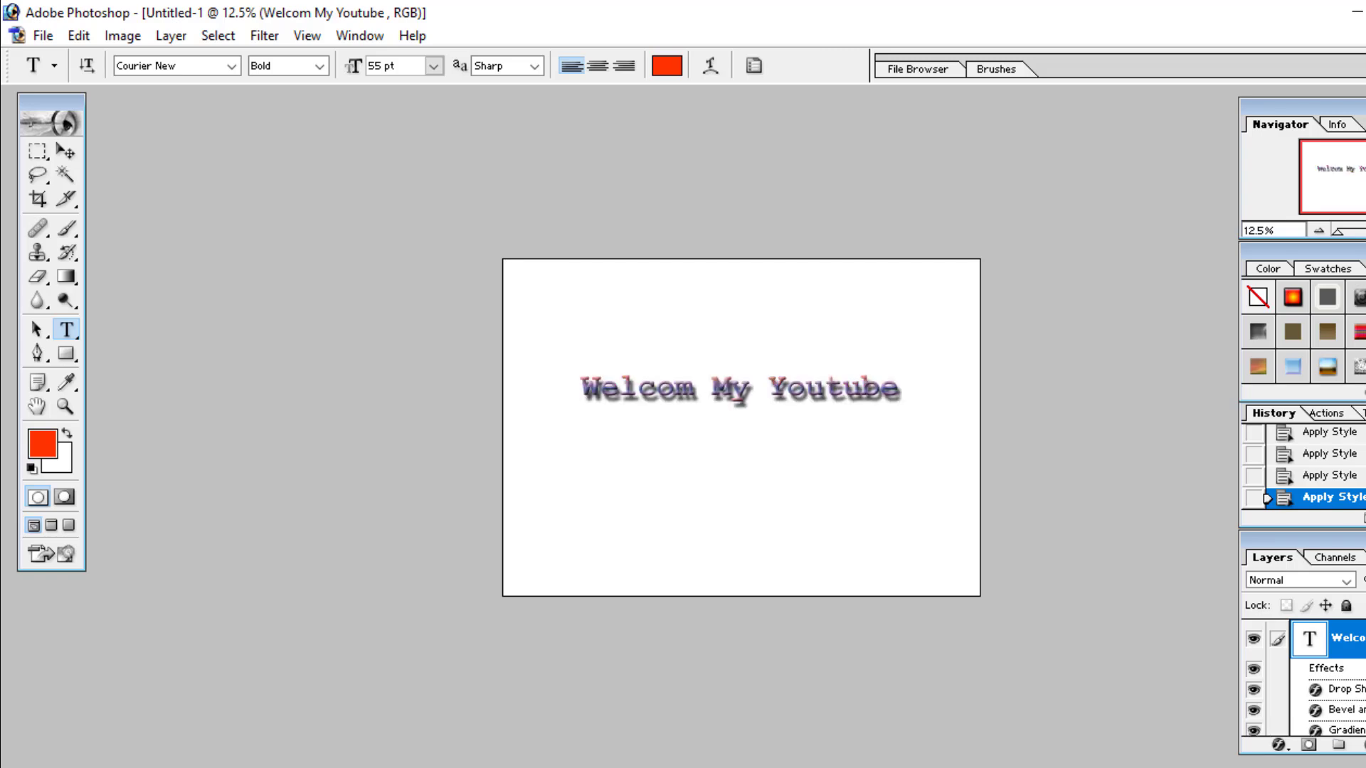
{"action": "left_click", "coordinate": [1357, 370]}
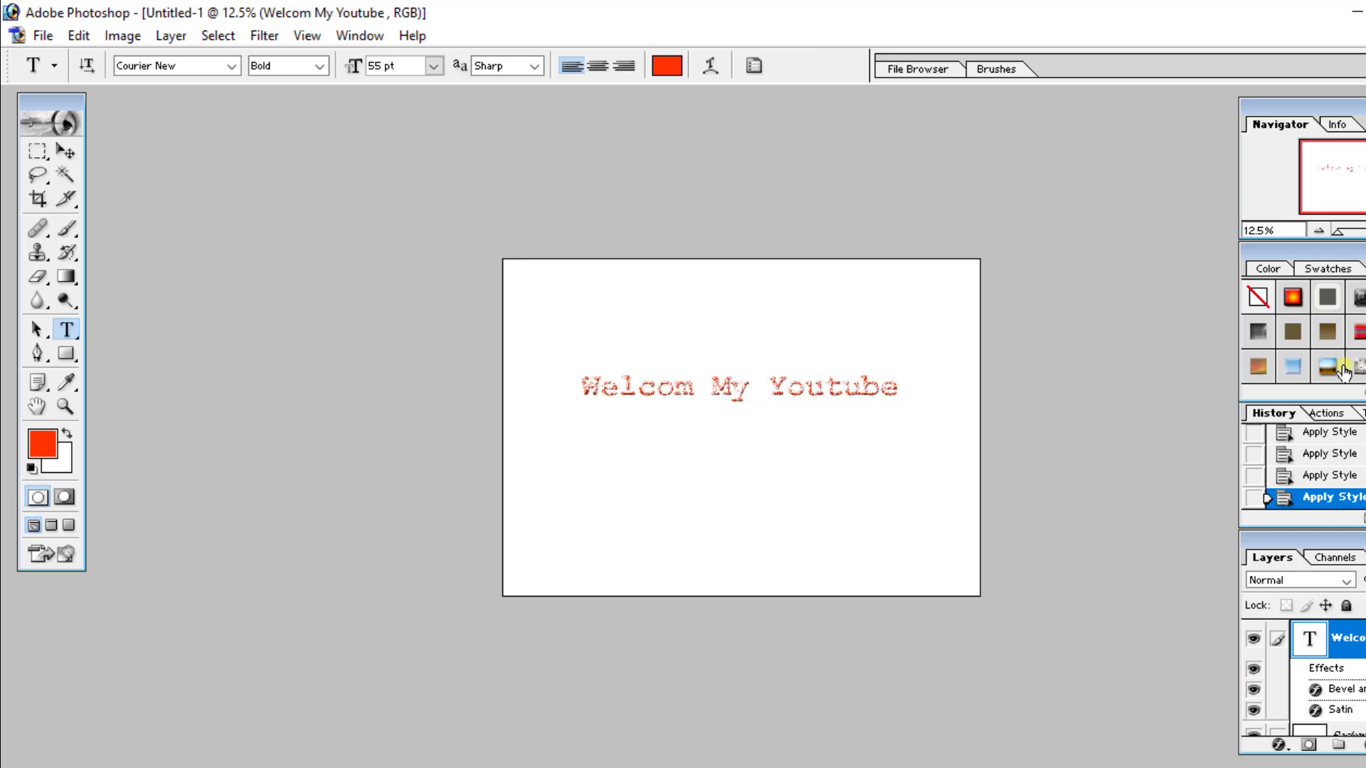
{"action": "left_click", "coordinate": [1327, 367]}
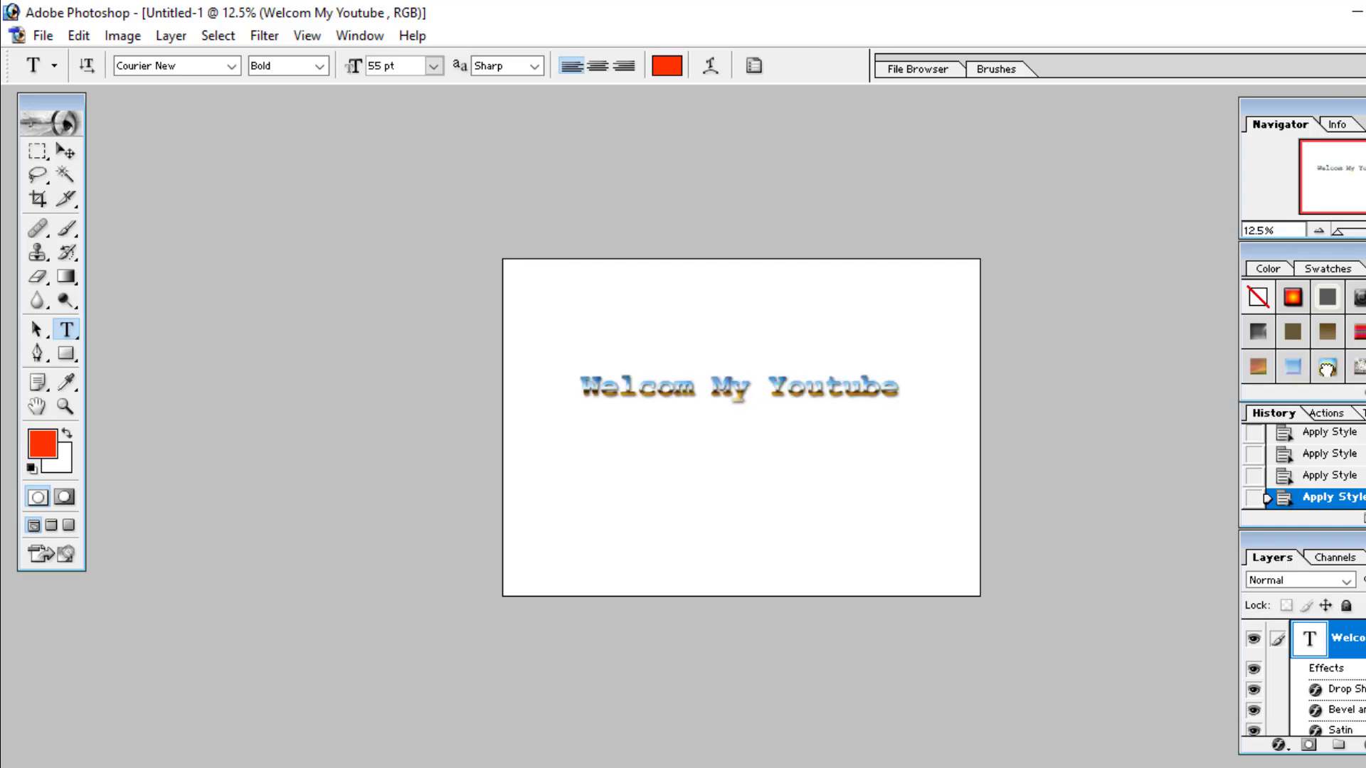
{"action": "left_click", "coordinate": [1293, 367]}
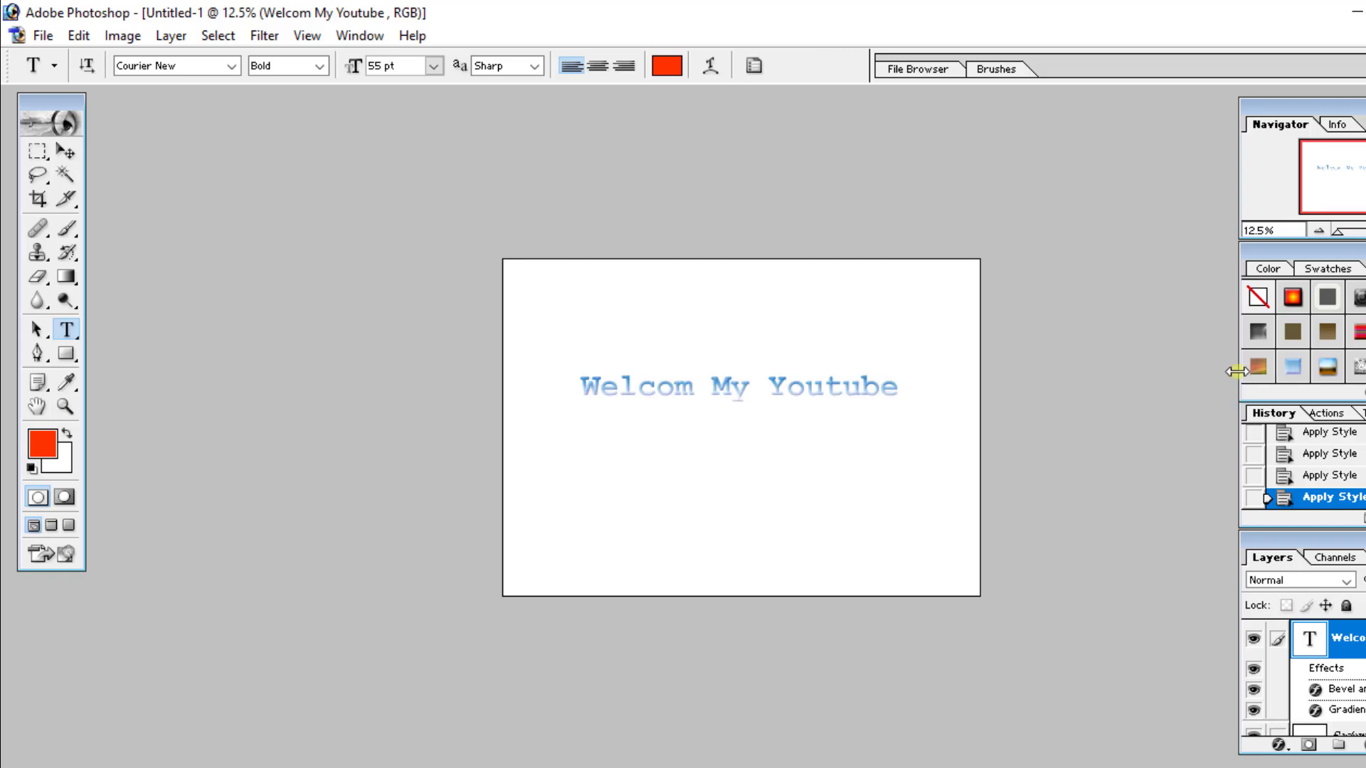
{"action": "left_click", "coordinate": [1325, 367]}
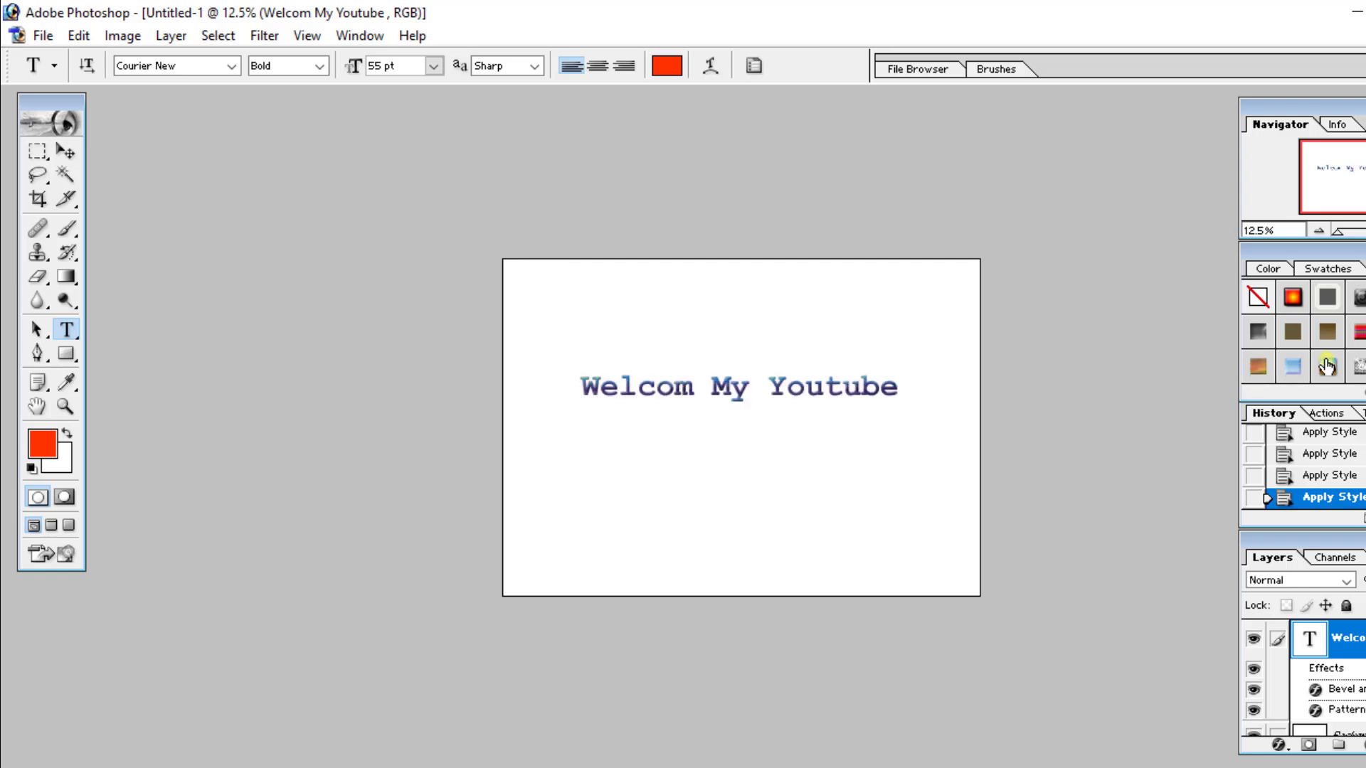
Try pink and light blue swatches as the foreground colour, then darken it to a deep teal blue by adjusting its RGB values
{"action": "left_click", "coordinate": [1330, 272]}
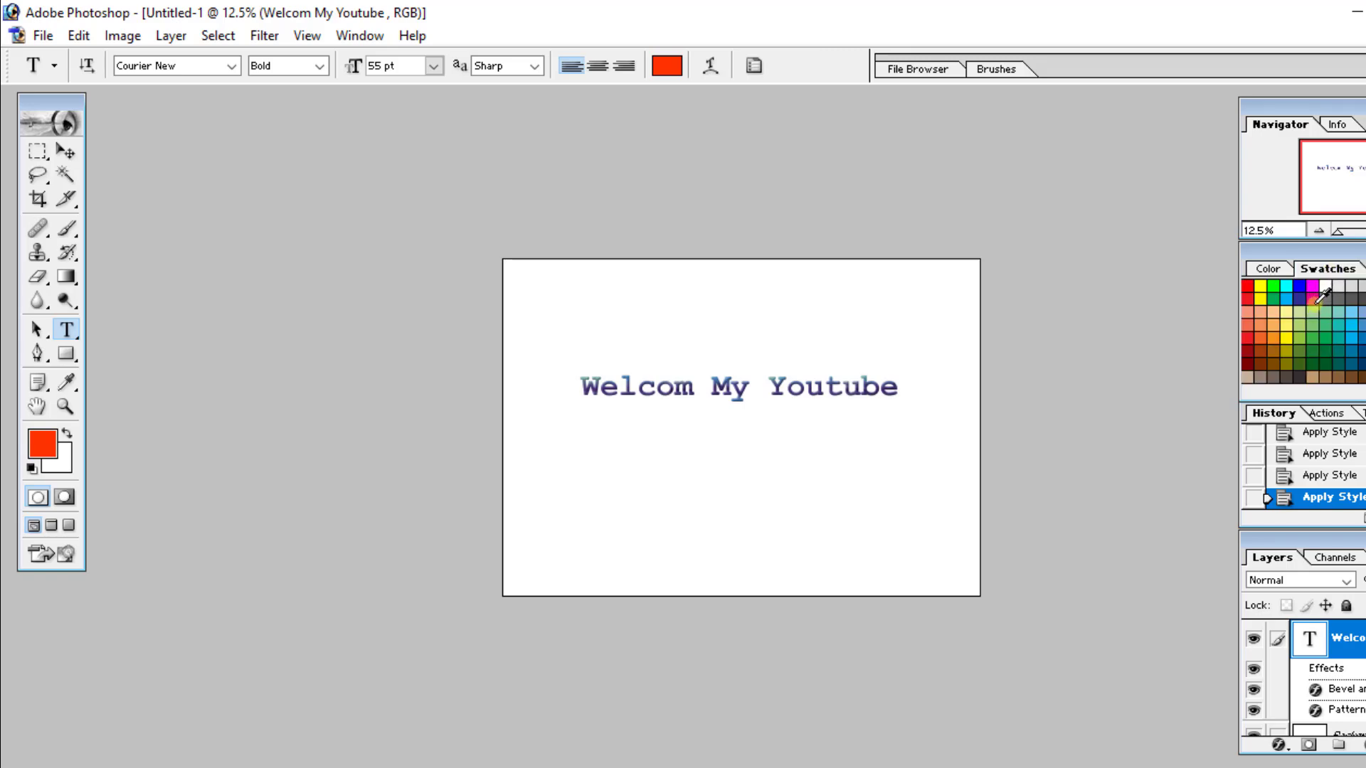
{"action": "left_click", "coordinate": [1313, 298]}
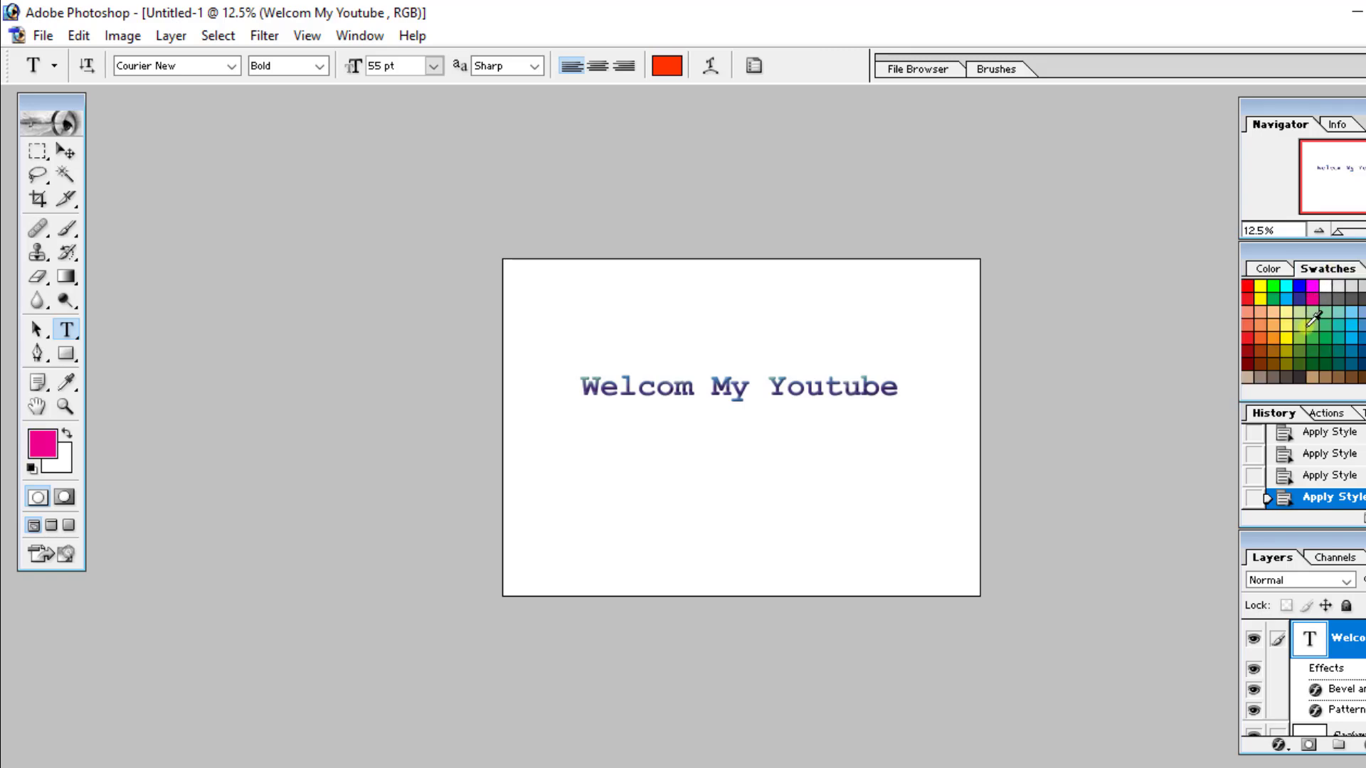
{"action": "left_click", "coordinate": [1308, 325]}
{"action": "left_click", "coordinate": [1321, 326]}
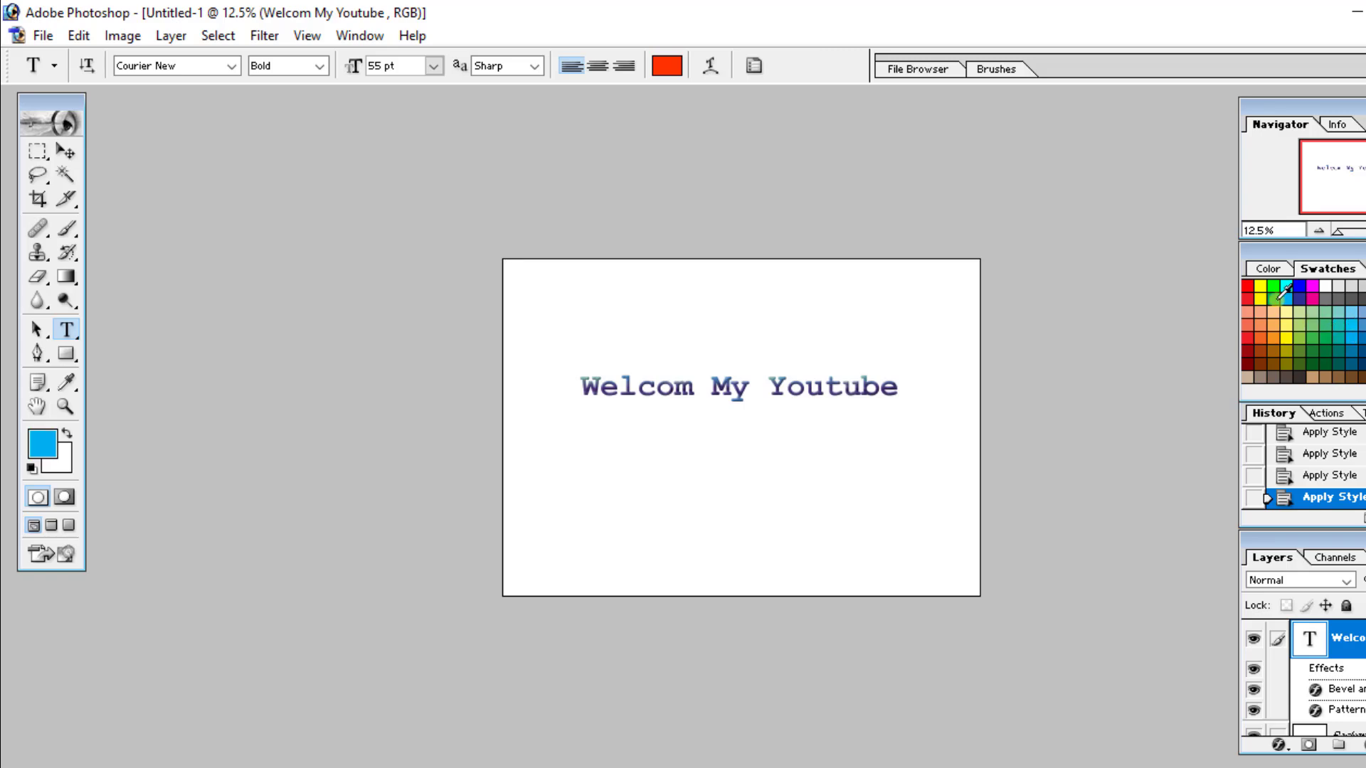
{"action": "left_click", "coordinate": [1270, 269]}
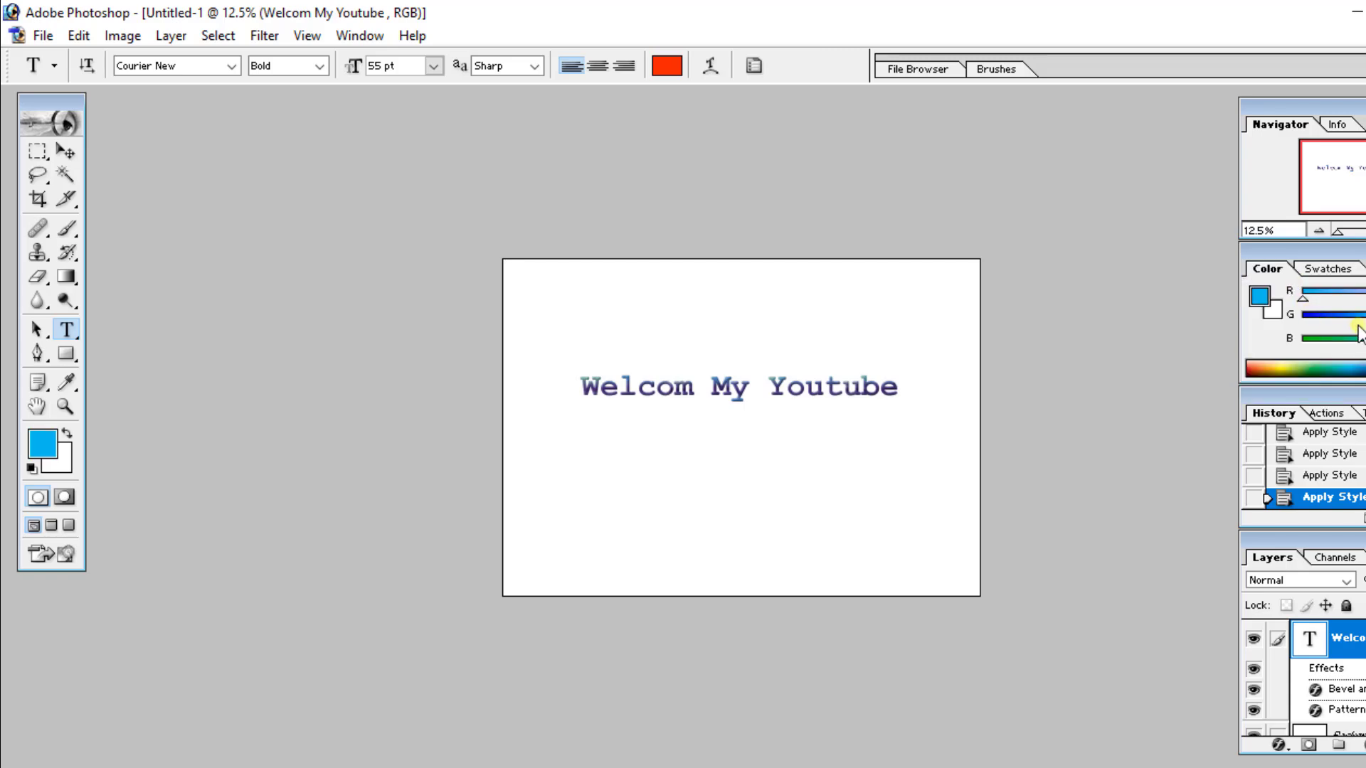
{"action": "left_click_drag", "start_coordinate": [1363, 324], "coordinate": [1346, 350]}
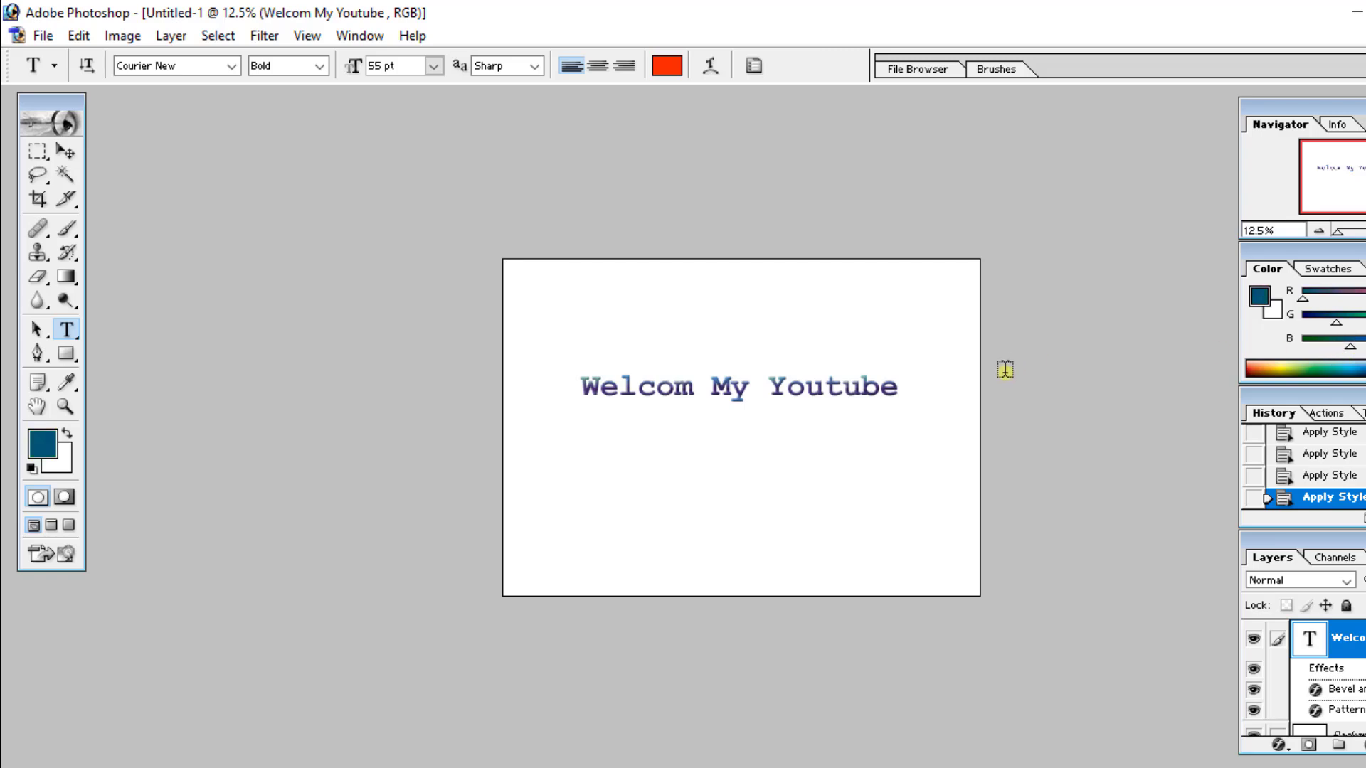
Select the whole "Welcom My Youtube" line and change its font to Times New Roman PS MT
{"action": "left_click", "coordinate": [909, 393]}
{"action": "left_click_drag", "start_coordinate": [909, 393], "coordinate": [448, 363]}
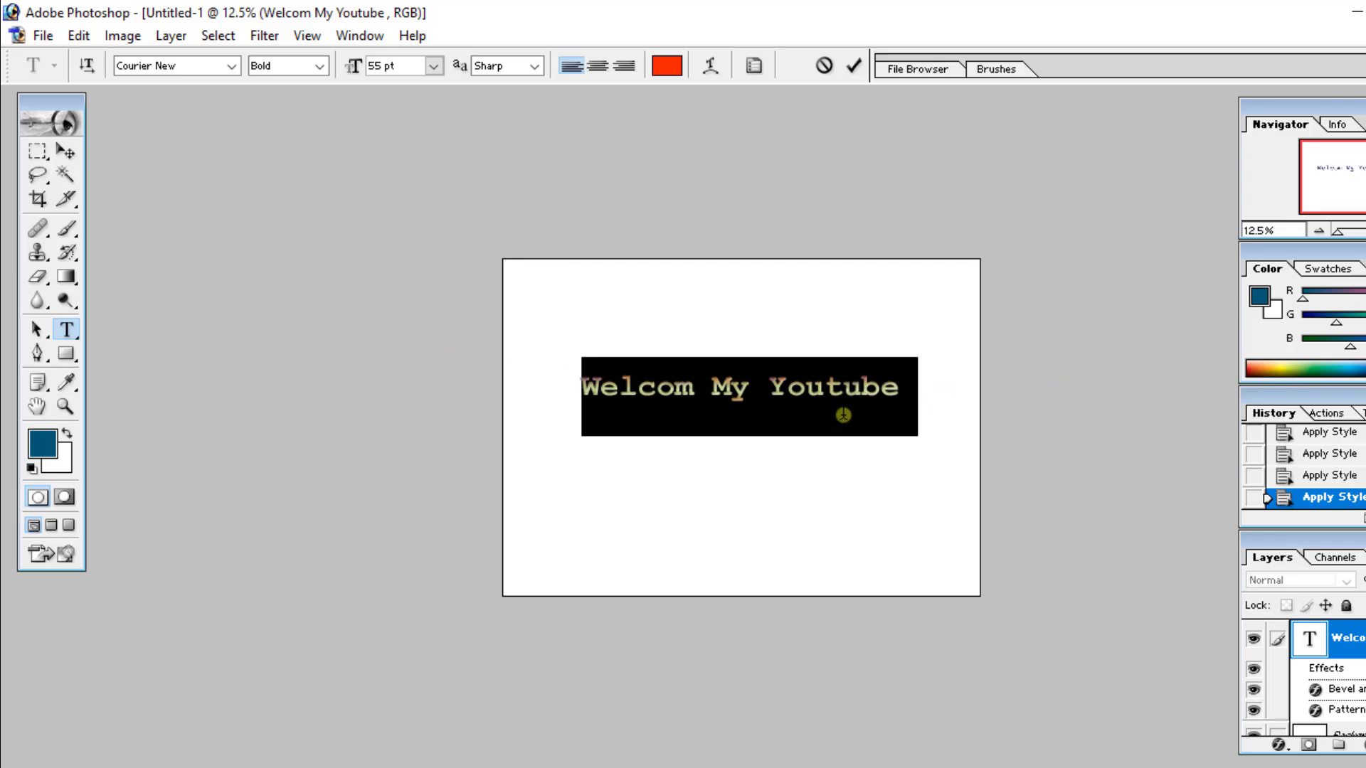
{"action": "left_click", "coordinate": [231, 67]}
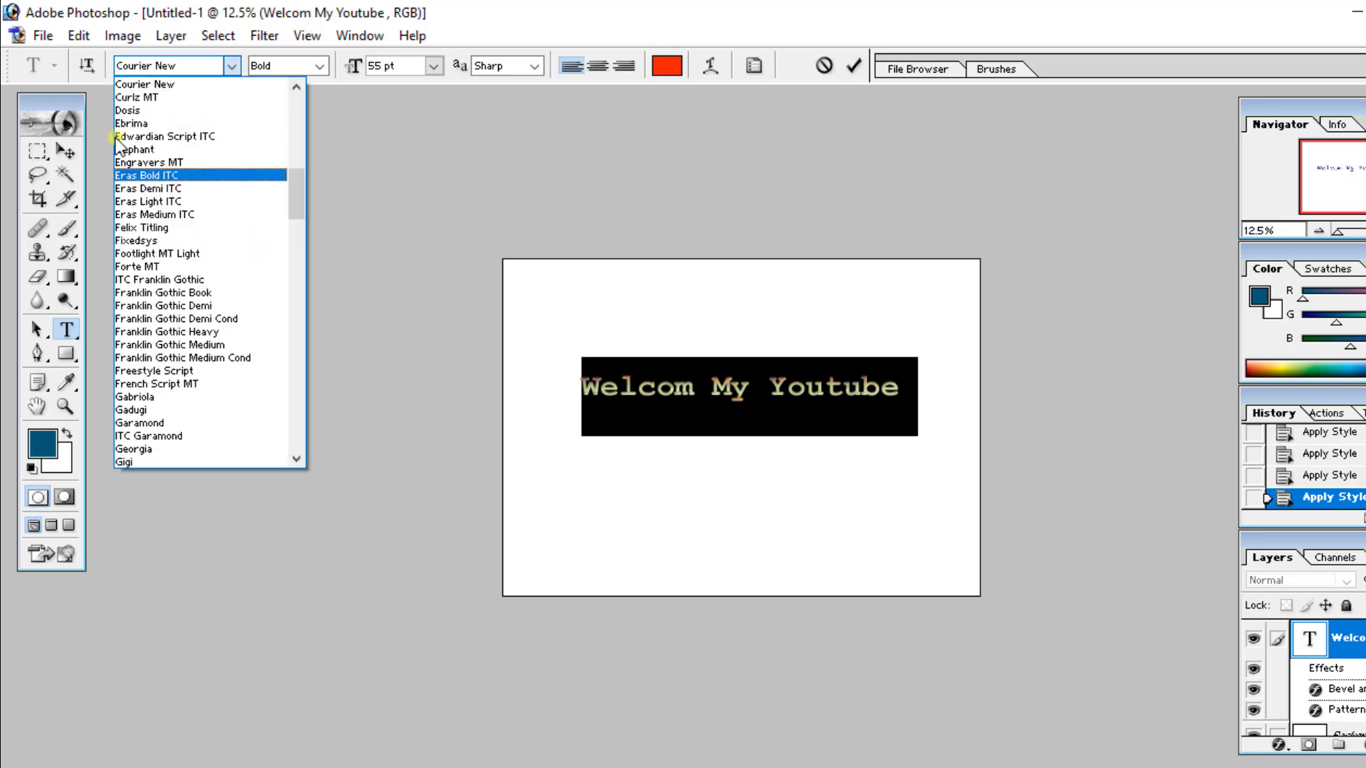
{"action": "scroll", "coordinate": [167, 203], "scroll_direction": "up", "scroll_amount": 5}
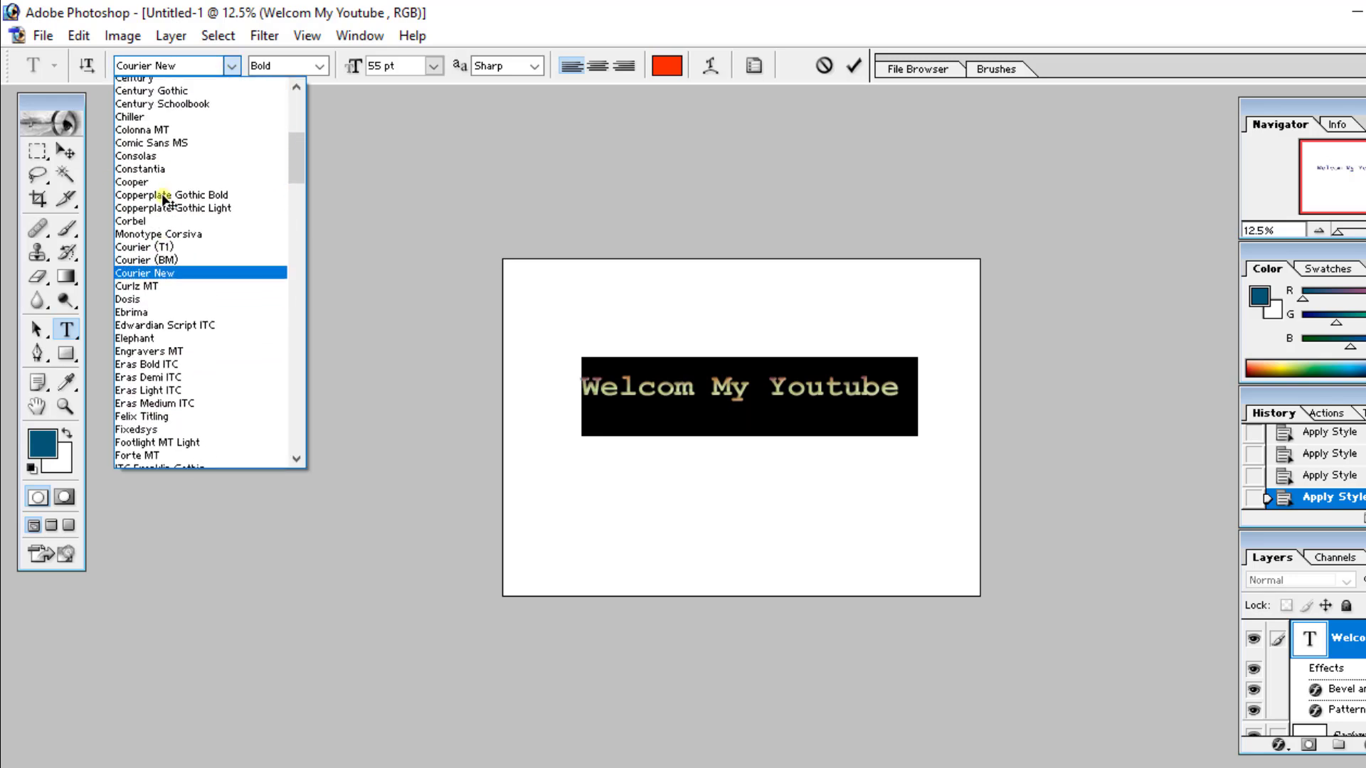
{"action": "scroll", "coordinate": [167, 193], "scroll_direction": "up", "scroll_amount": 9}
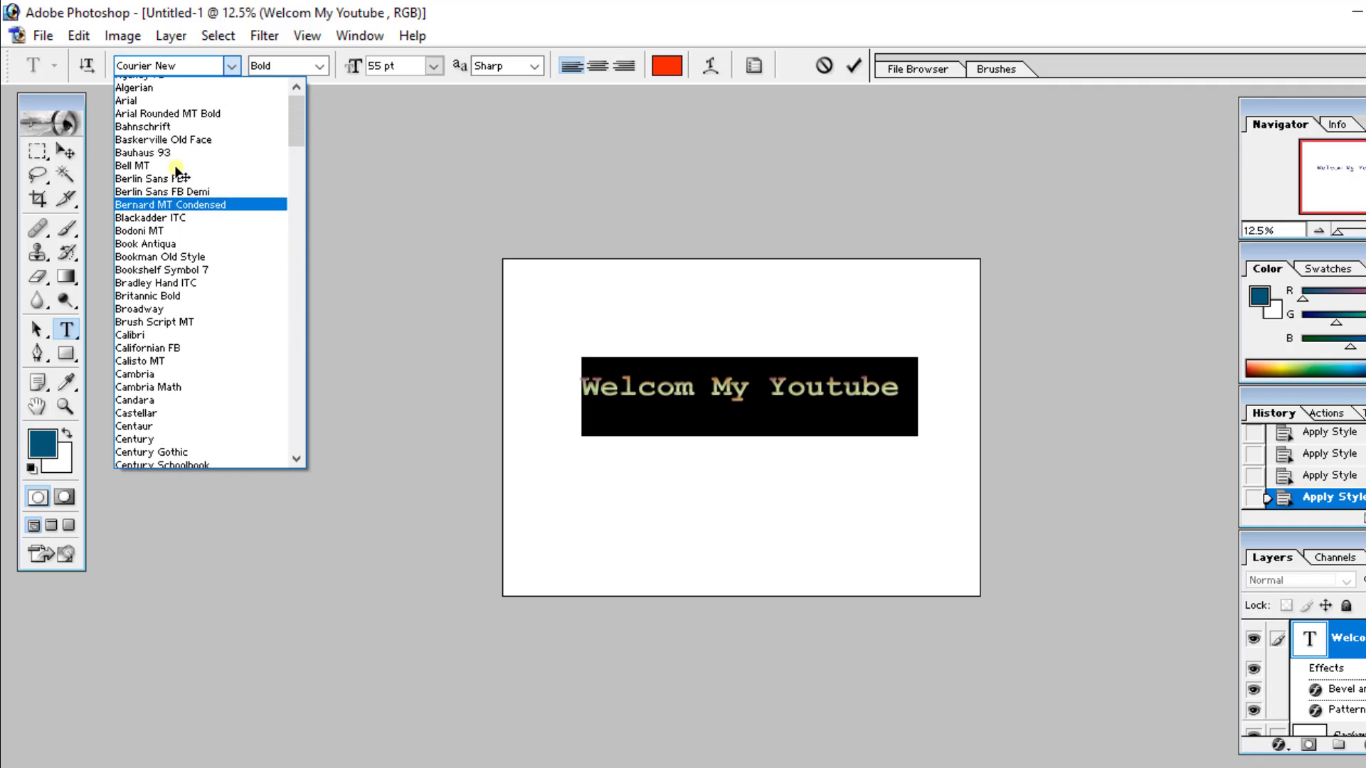
{"action": "scroll", "coordinate": [178, 172], "scroll_direction": "up", "scroll_amount": 2}
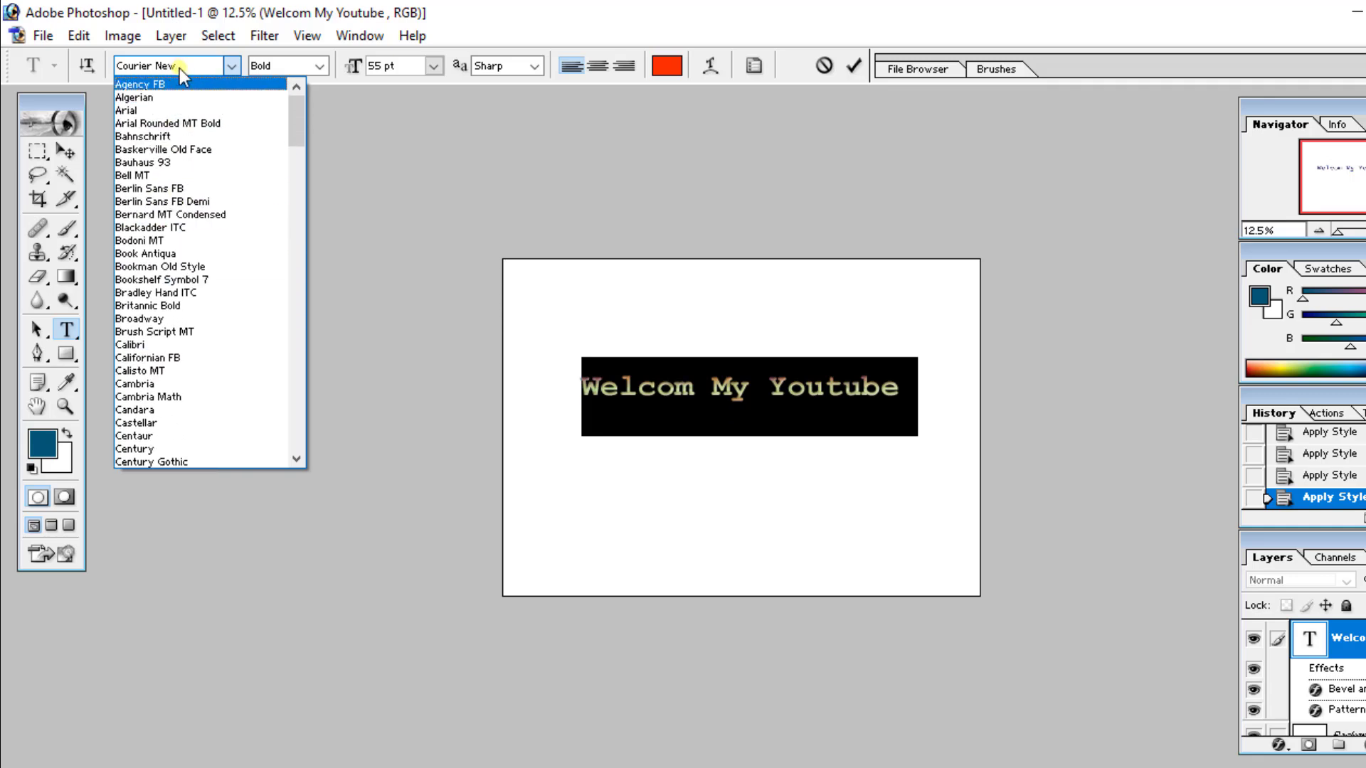
{"action": "scroll", "coordinate": [196, 258], "scroll_direction": "down", "scroll_amount": 12}
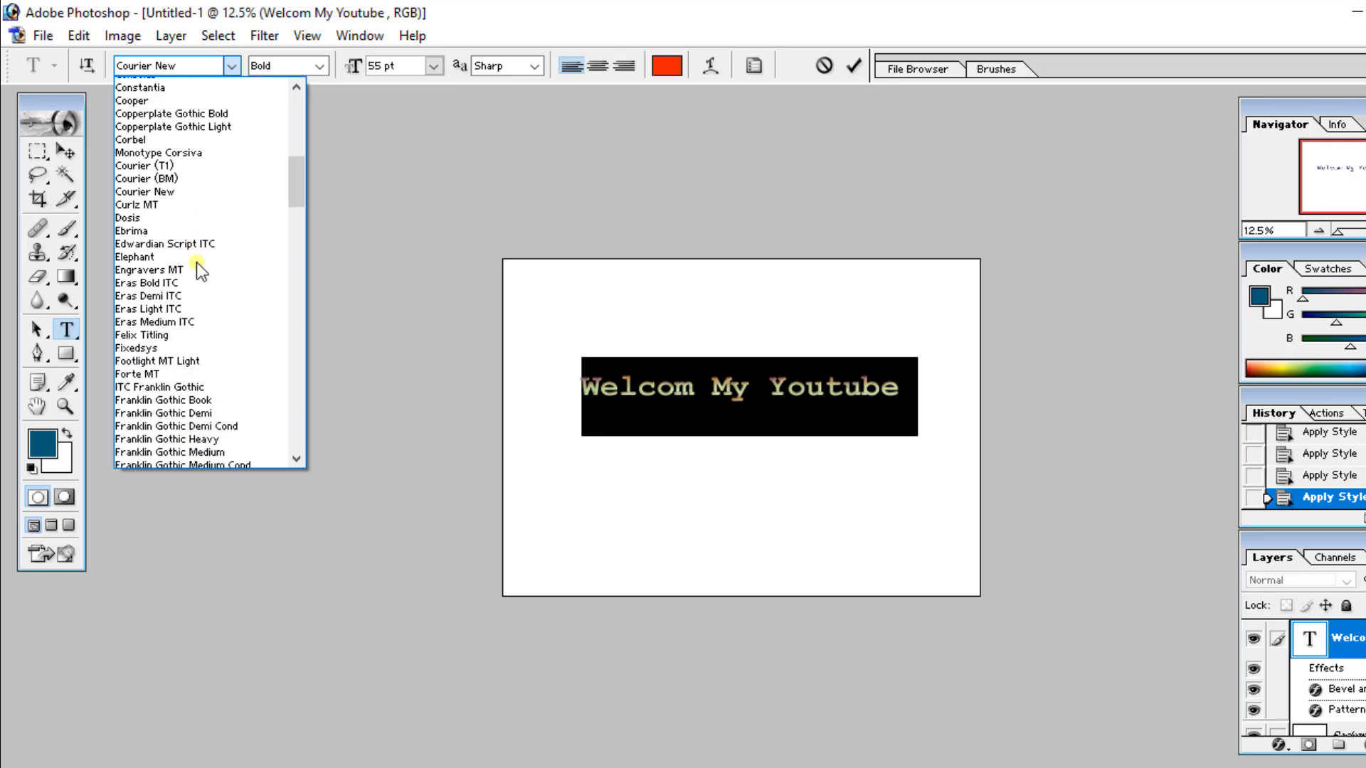
{"action": "scroll", "coordinate": [196, 262], "scroll_direction": "down", "scroll_amount": 6}
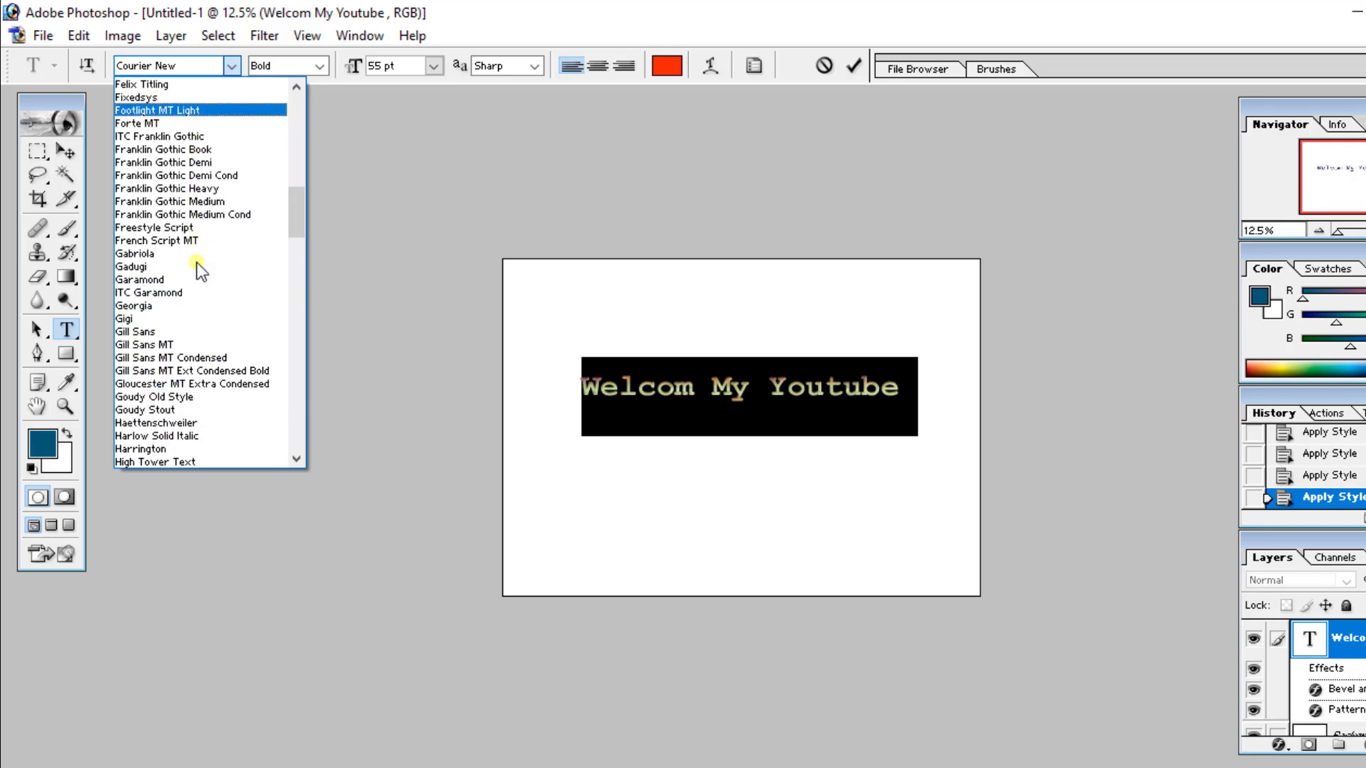
{"action": "scroll", "coordinate": [199, 264], "scroll_direction": "down", "scroll_amount": 6}
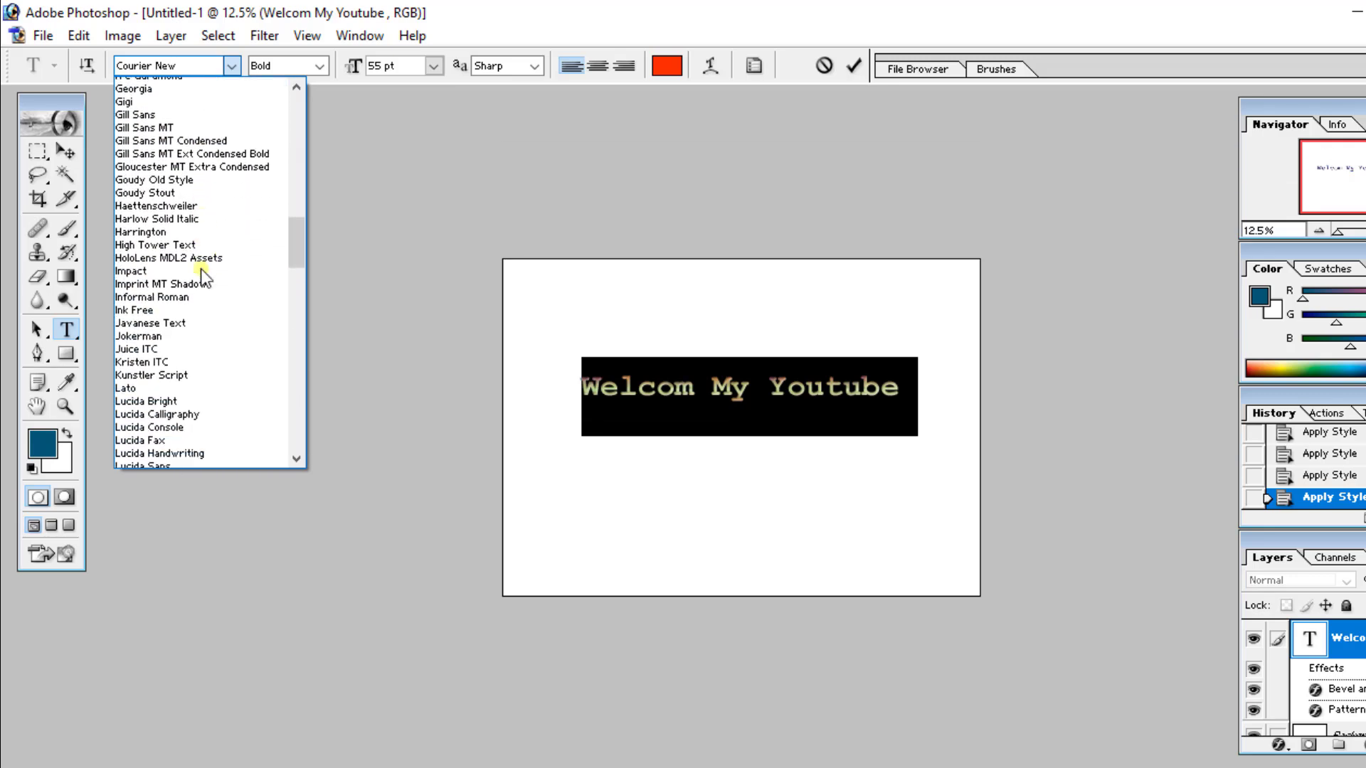
{"action": "scroll", "coordinate": [201, 274], "scroll_direction": "down", "scroll_amount": 8}
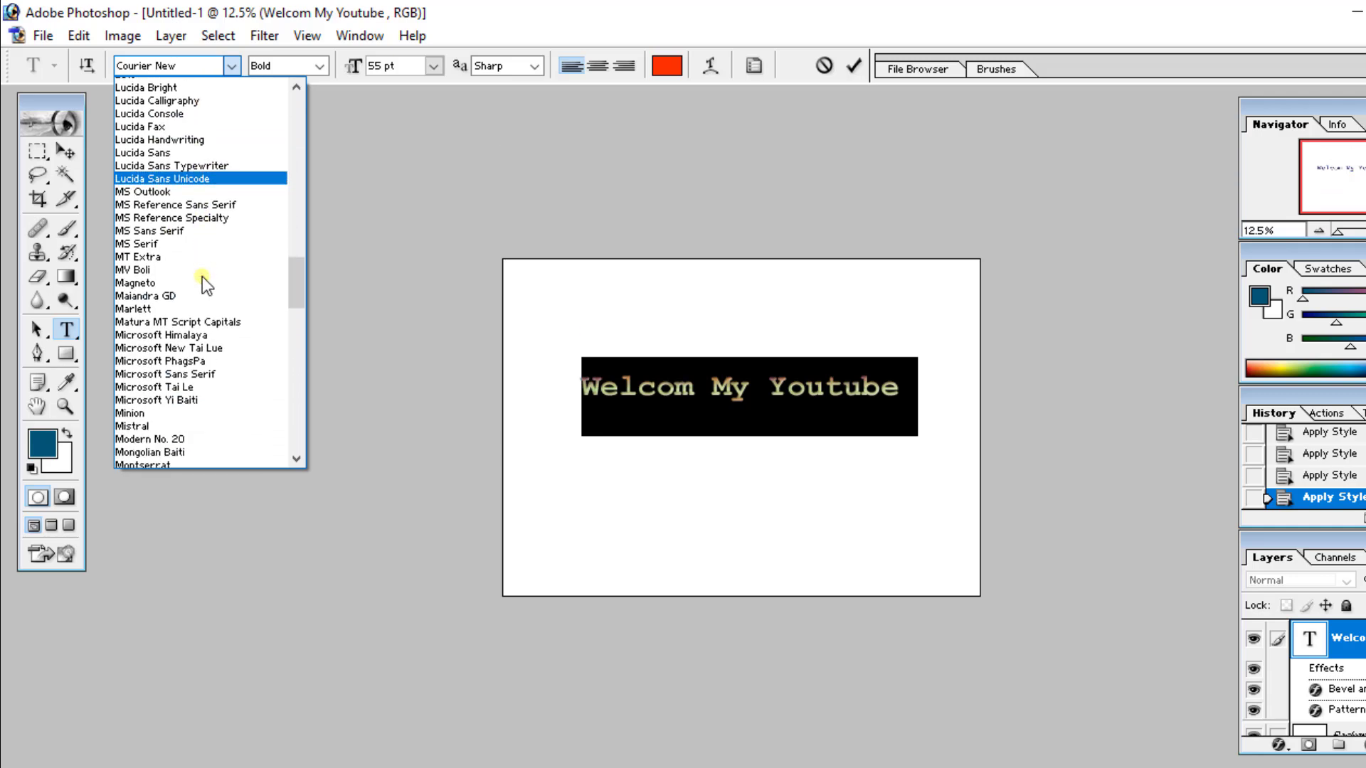
{"action": "scroll", "coordinate": [202, 276], "scroll_direction": "down", "scroll_amount": 12}
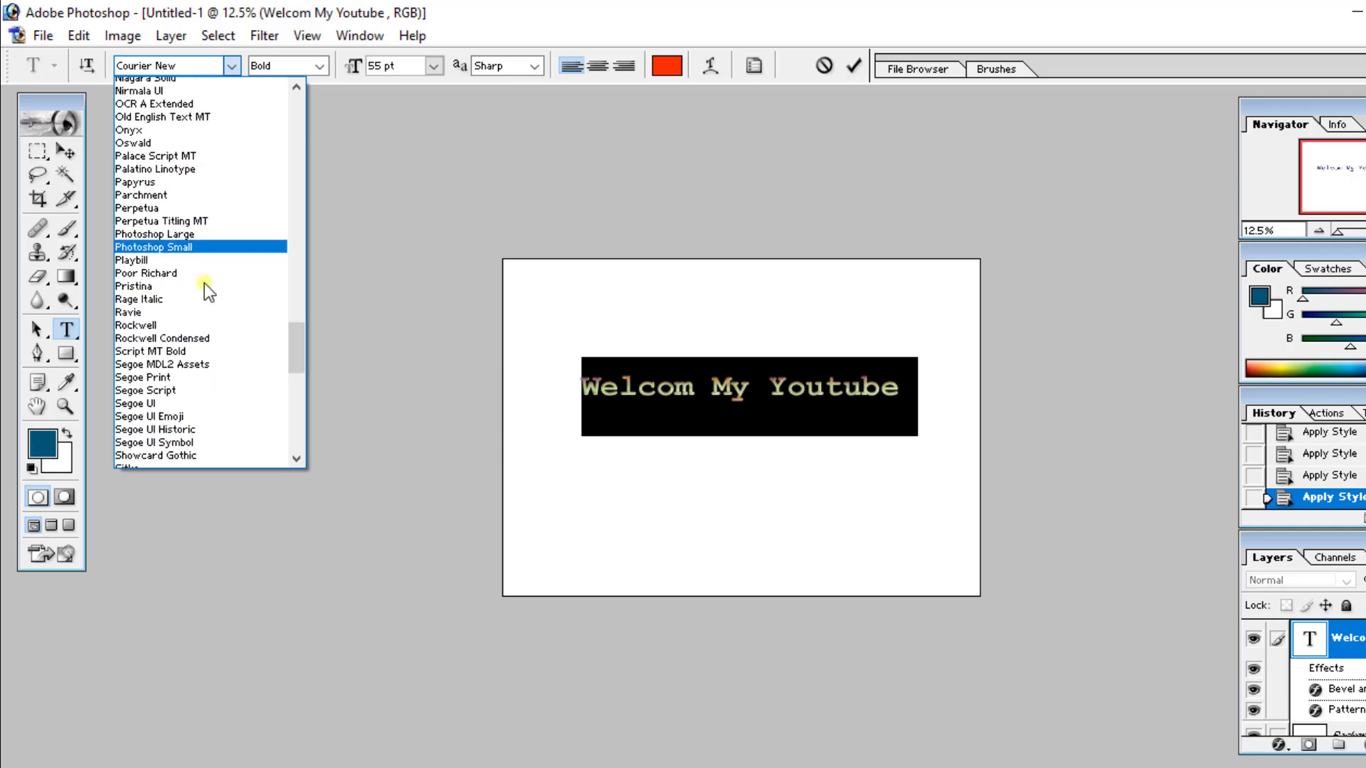
{"action": "scroll", "coordinate": [204, 283], "scroll_direction": "down", "scroll_amount": 8}
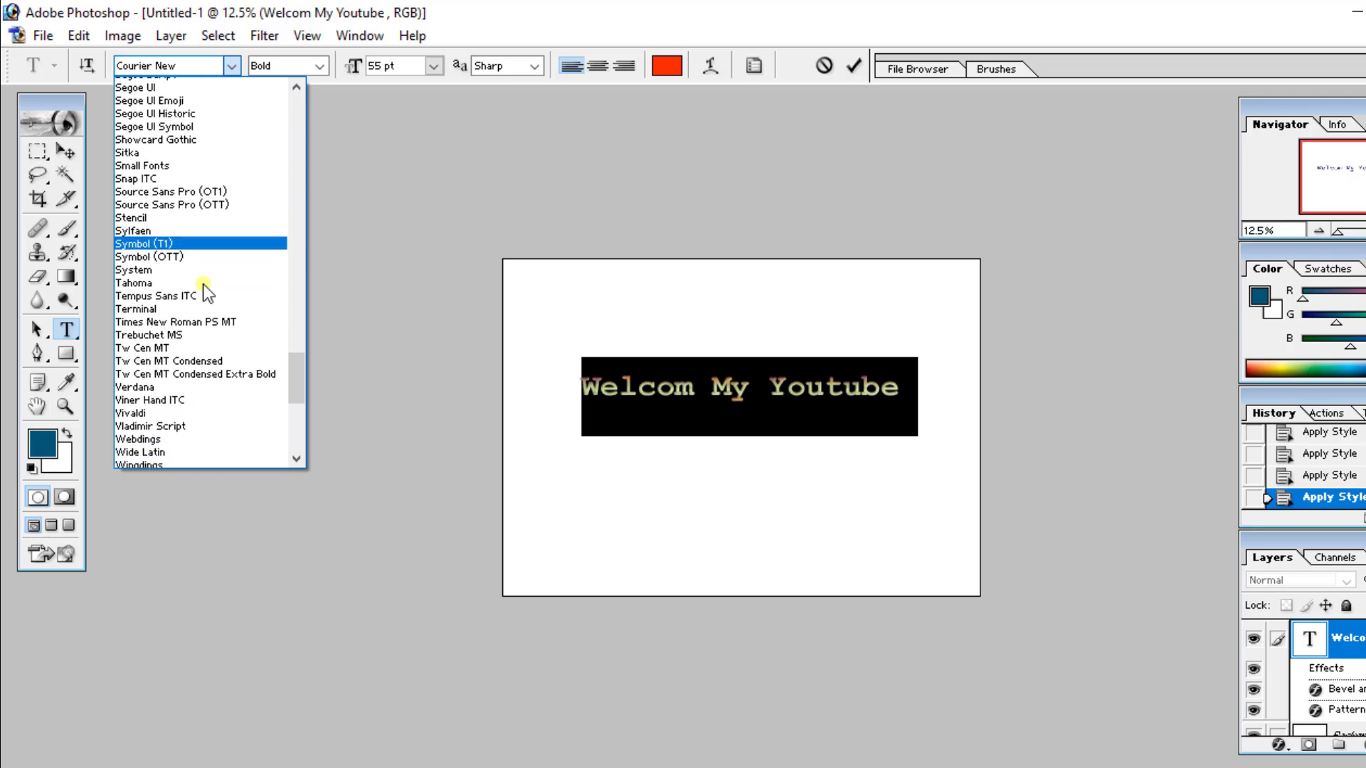
{"action": "scroll", "coordinate": [203, 284], "scroll_direction": "down", "scroll_amount": 1}
{"action": "left_click", "coordinate": [202, 283]}
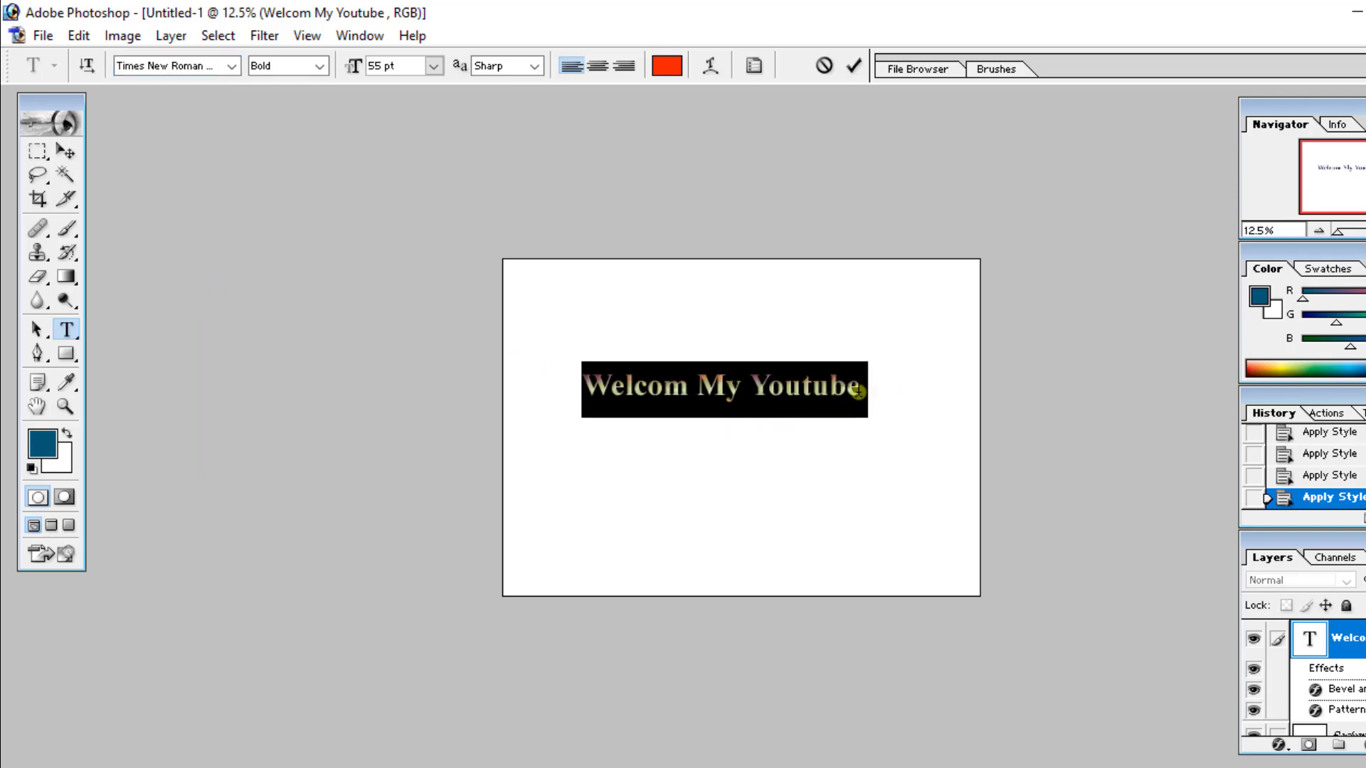
Reselect the text line and enlarge its font size through 60 pt to 72 pt
{"action": "left_click", "coordinate": [866, 393]}
{"action": "left_click_drag", "start_coordinate": [869, 396], "coordinate": [584, 411]}
{"action": "left_click", "coordinate": [433, 66]}
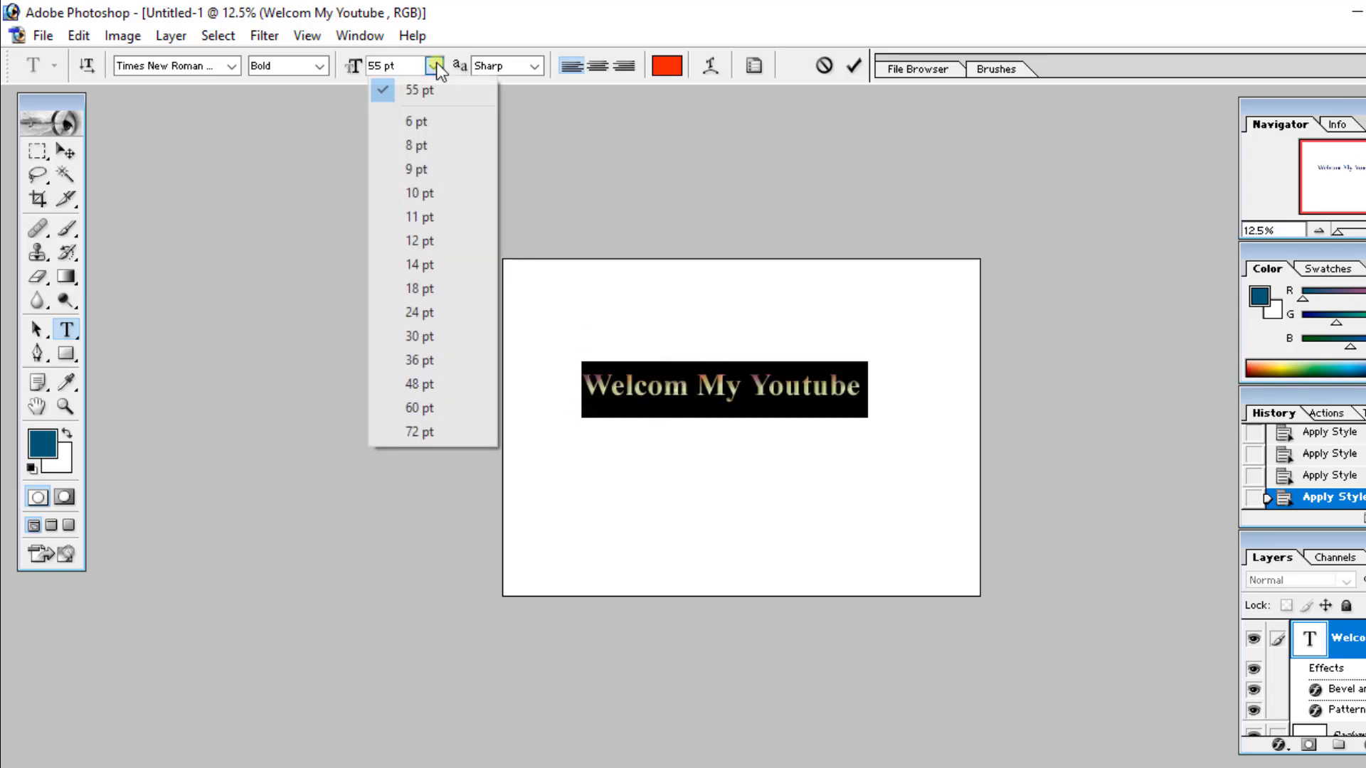
{"action": "left_click", "coordinate": [427, 408]}
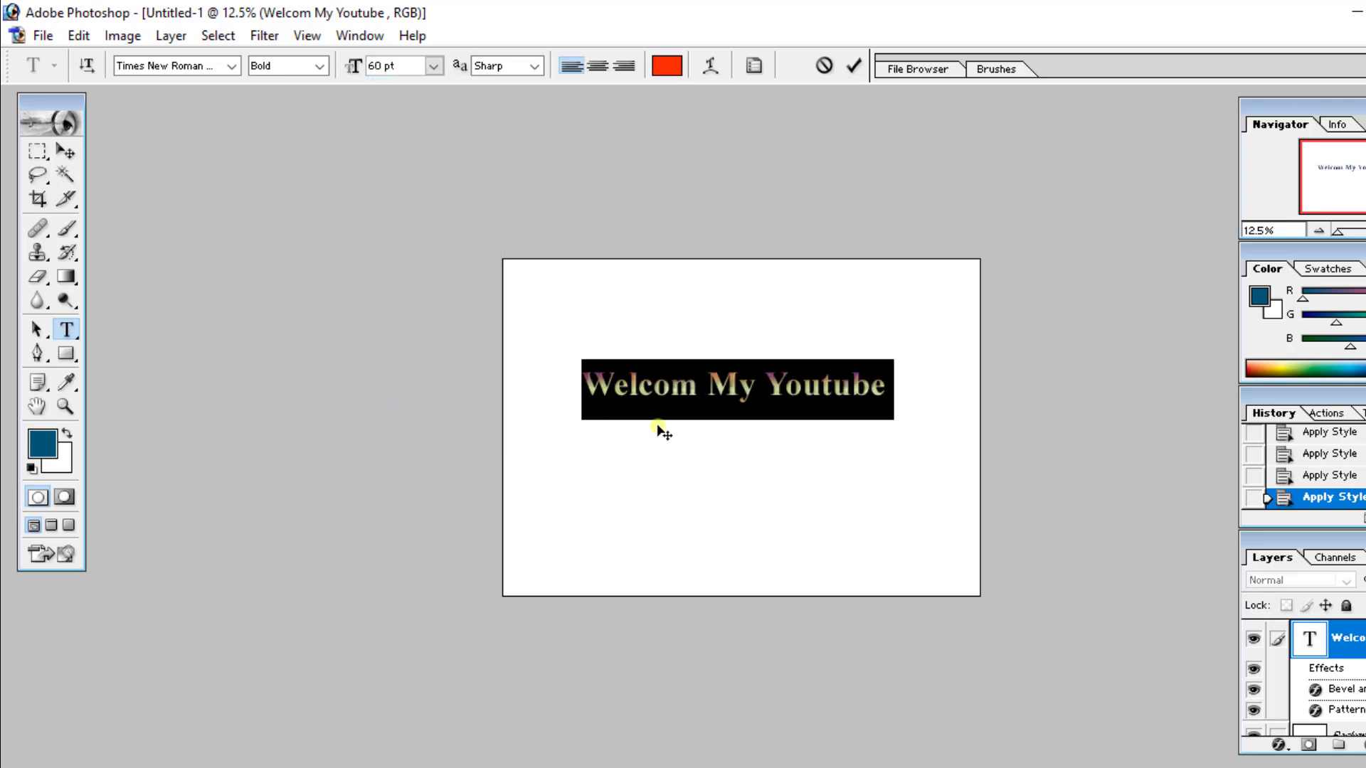
{"action": "left_click", "coordinate": [431, 68]}
{"action": "left_click", "coordinate": [446, 421]}
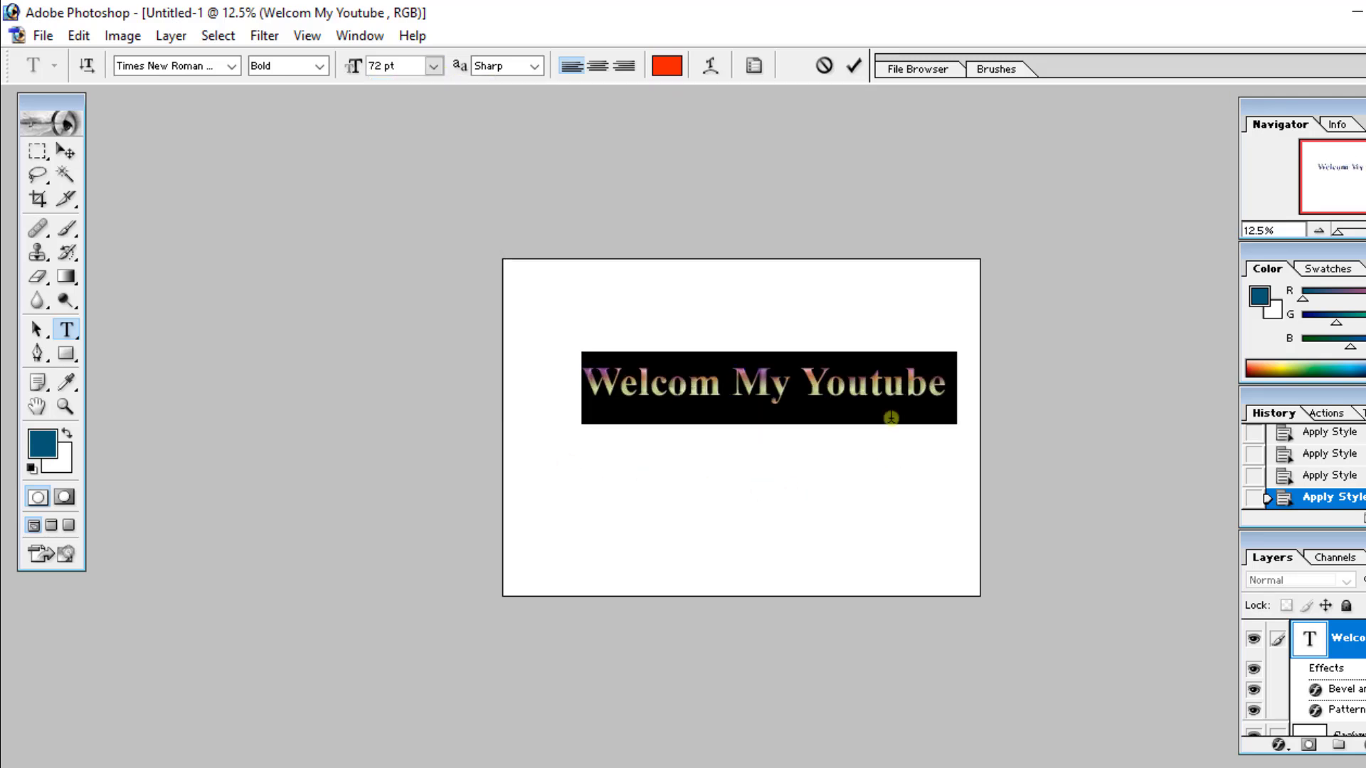
Move the text line slightly down to the page's horizontal centre and apply the red-purple bevelled gradient preset style to it
{"action": "left_click", "coordinate": [929, 393]}
{"action": "left_click_drag", "start_coordinate": [878, 464], "coordinate": [852, 486]}
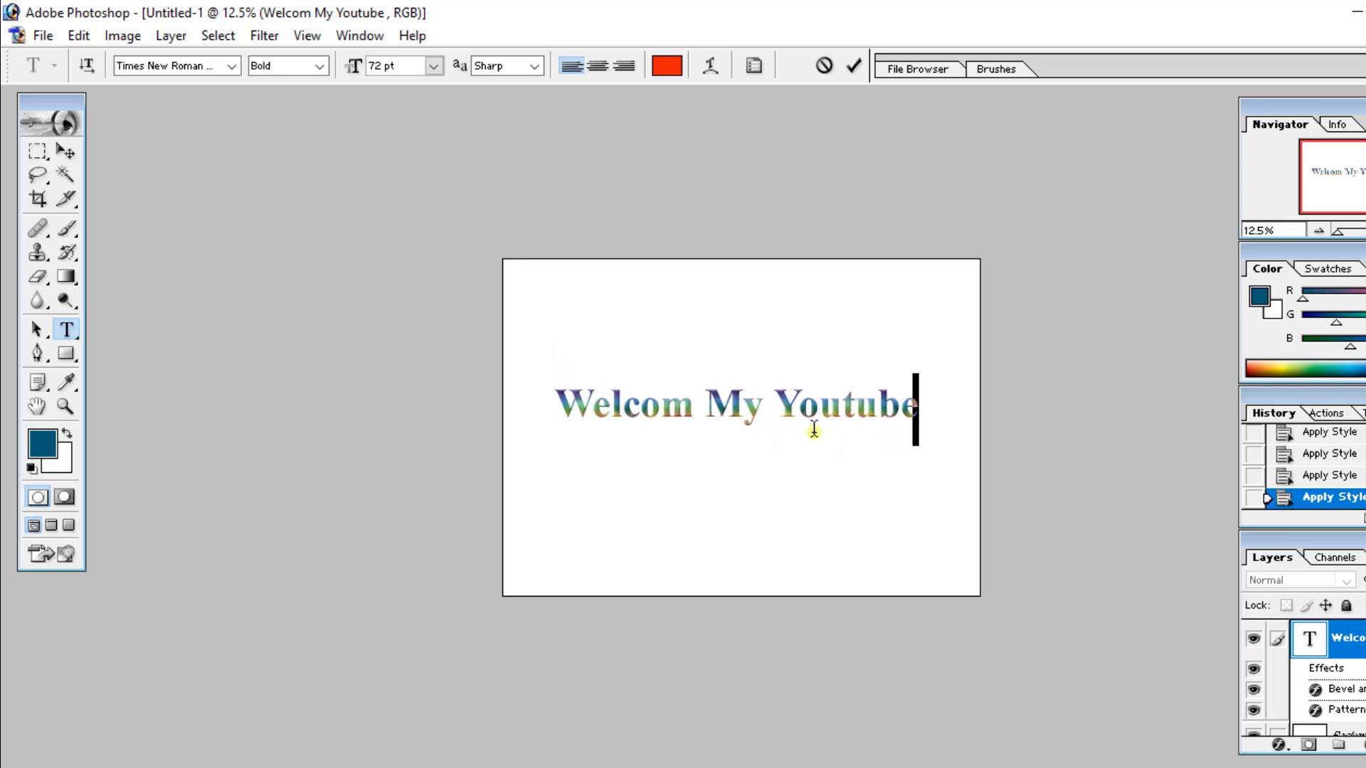
{"action": "key", "text": "ctrl+a"}
{"action": "left_click", "coordinate": [1364, 269]}
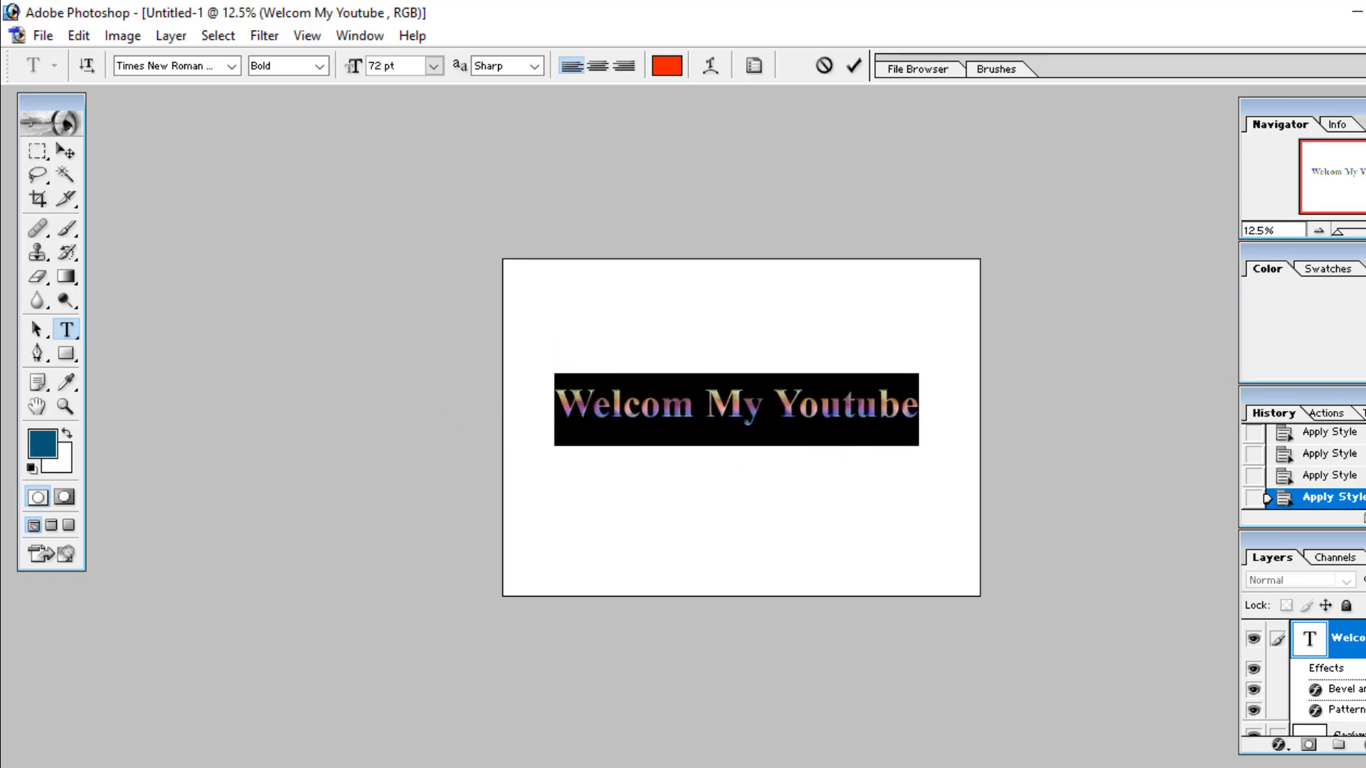
{"action": "left_click", "coordinate": [1359, 330]}
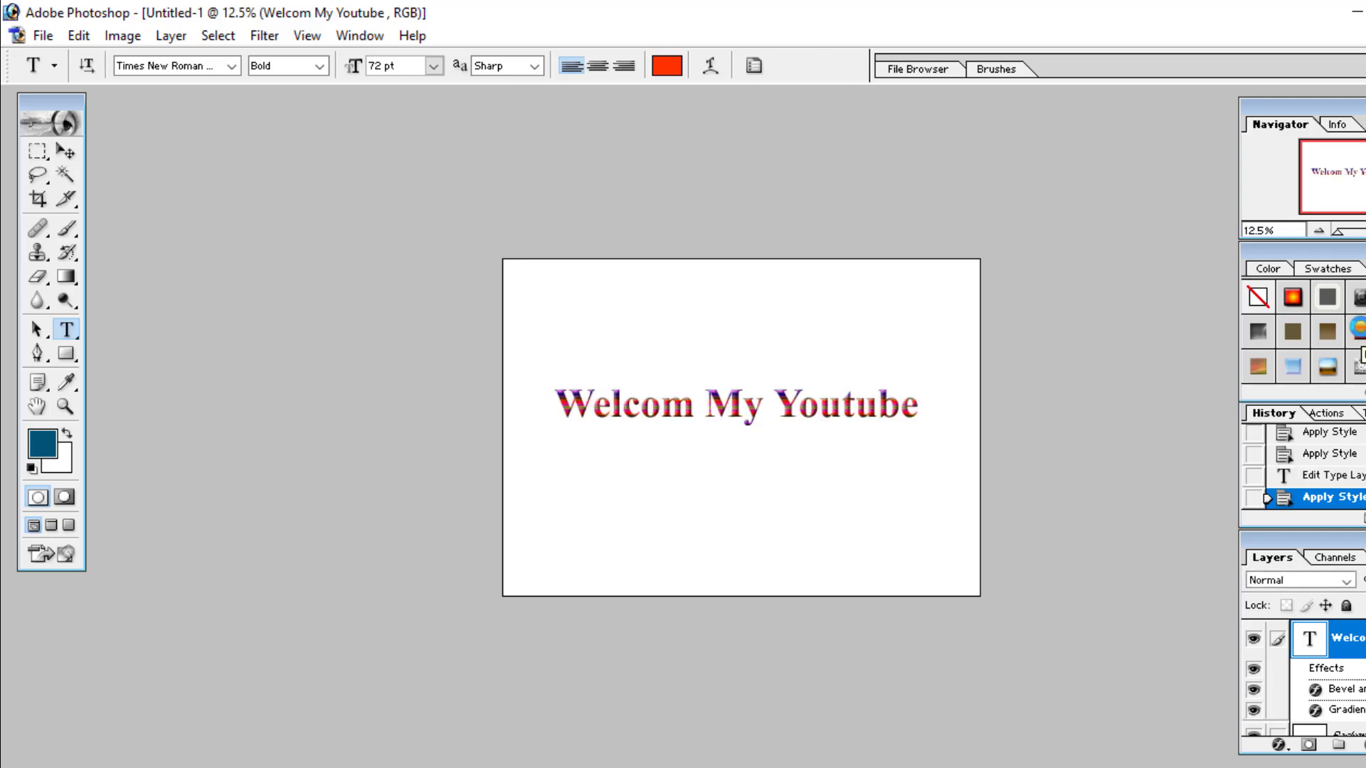
{"action": "left_click", "coordinate": [911, 411]}
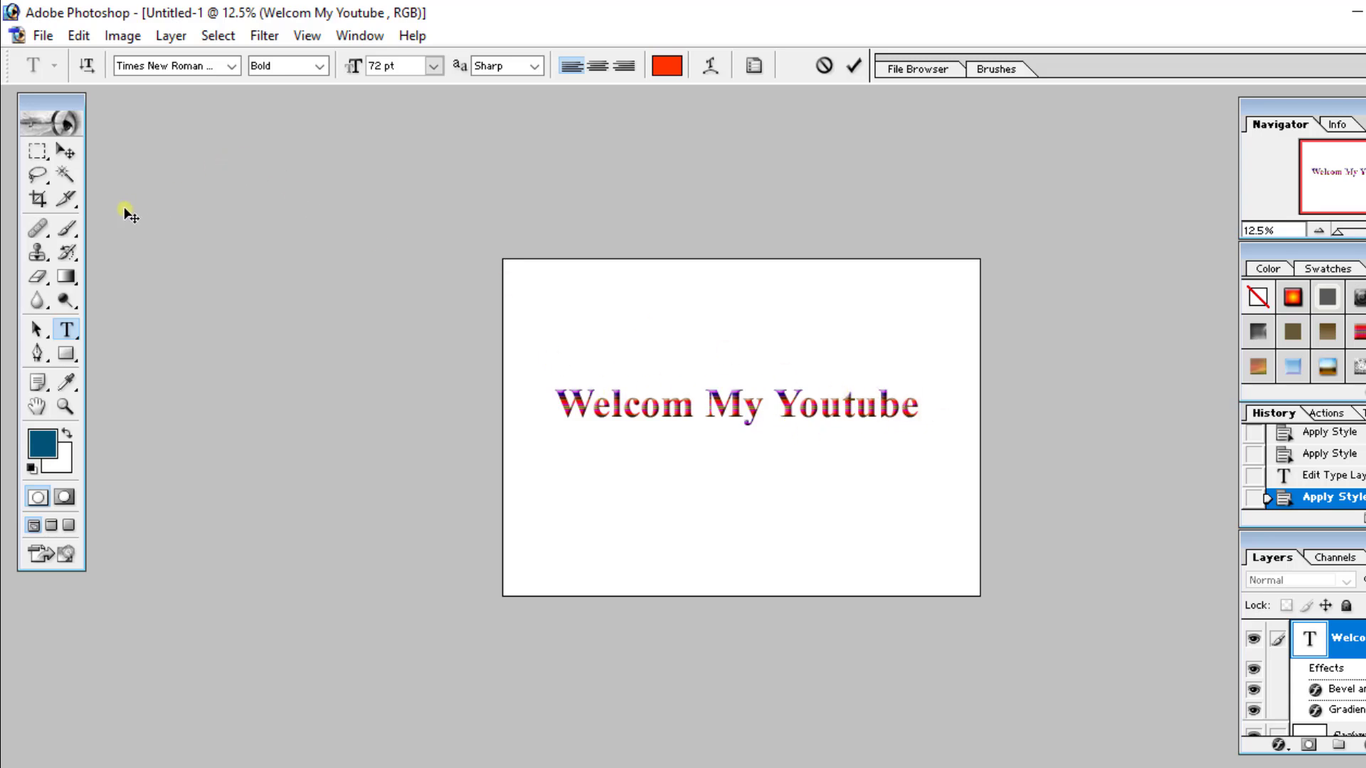
{"action": "left_click", "coordinate": [66, 152]}
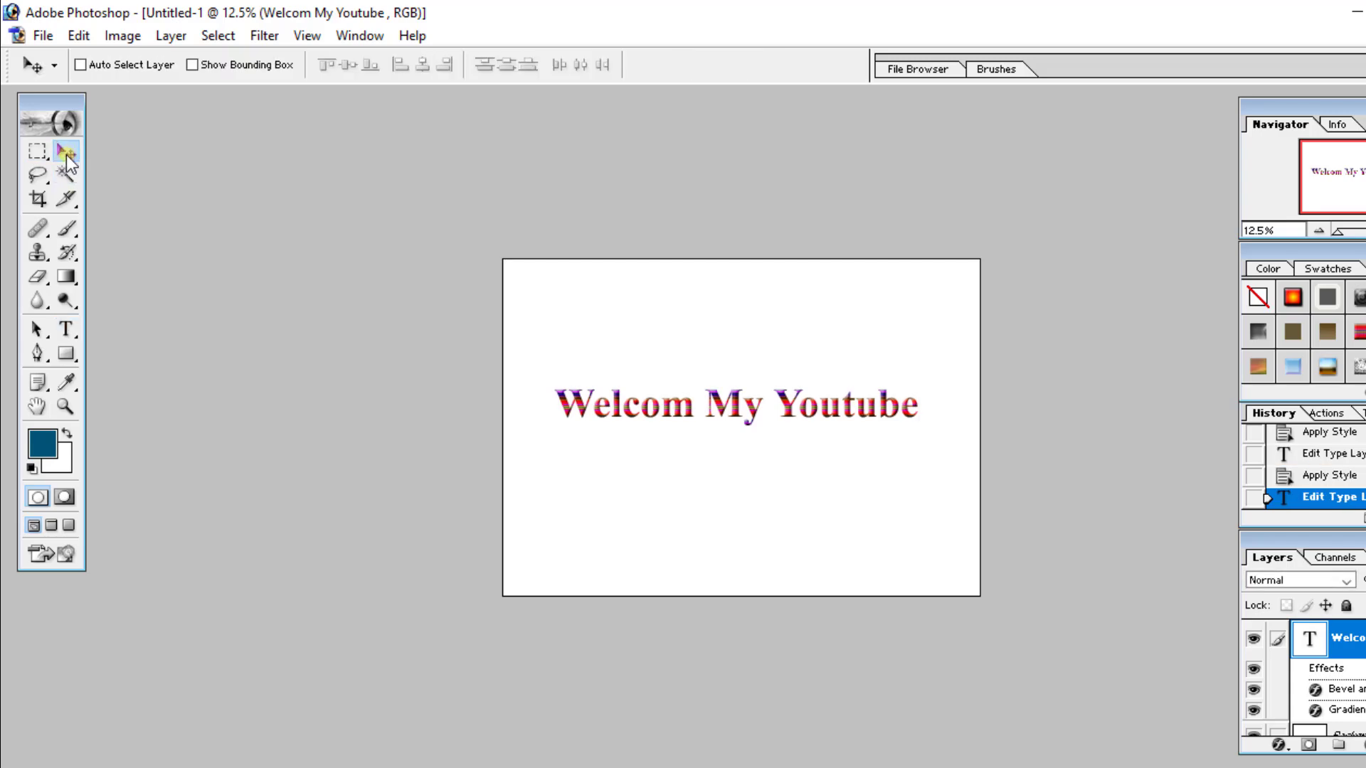
Draw a rectangular marquee selection closely around the text line and make the Background layer active
{"action": "left_click", "coordinate": [40, 153]}
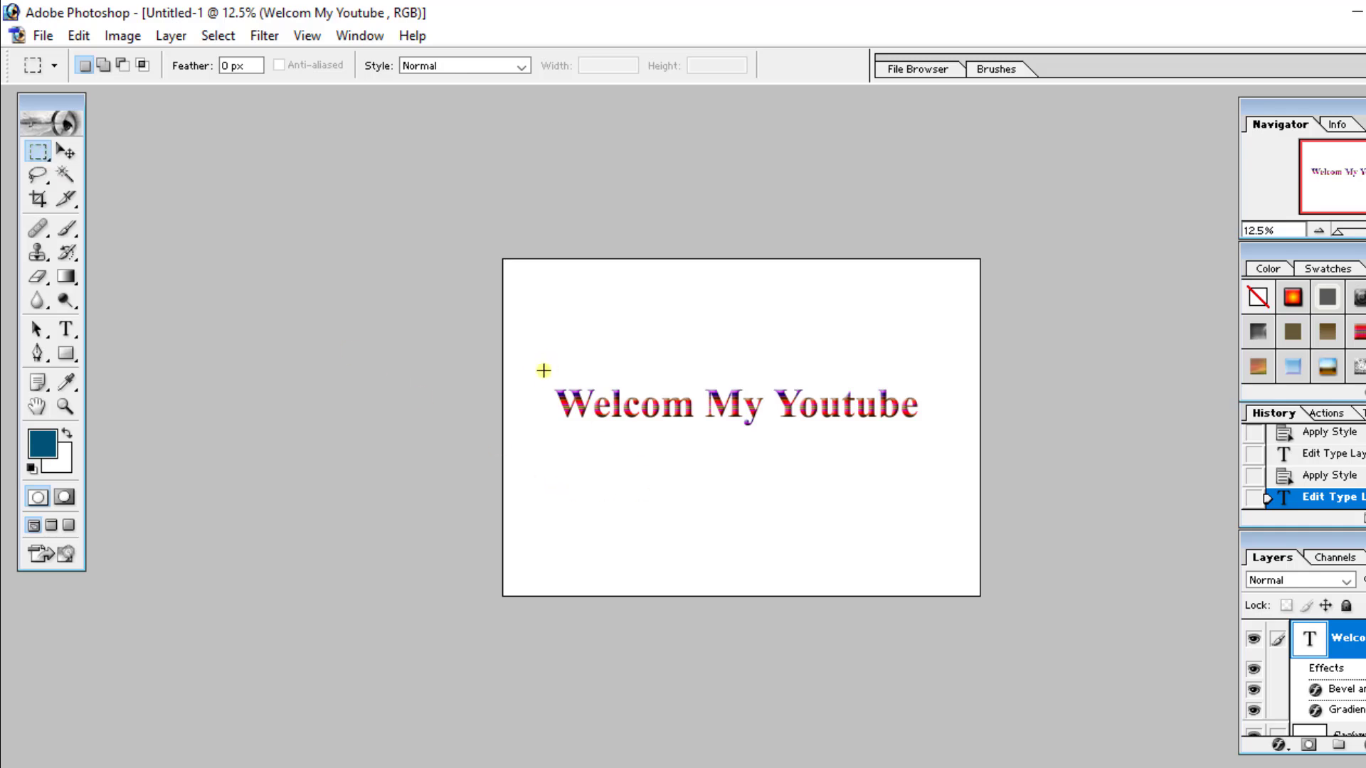
{"action": "left_click_drag", "start_coordinate": [636, 456], "coordinate": [936, 440]}
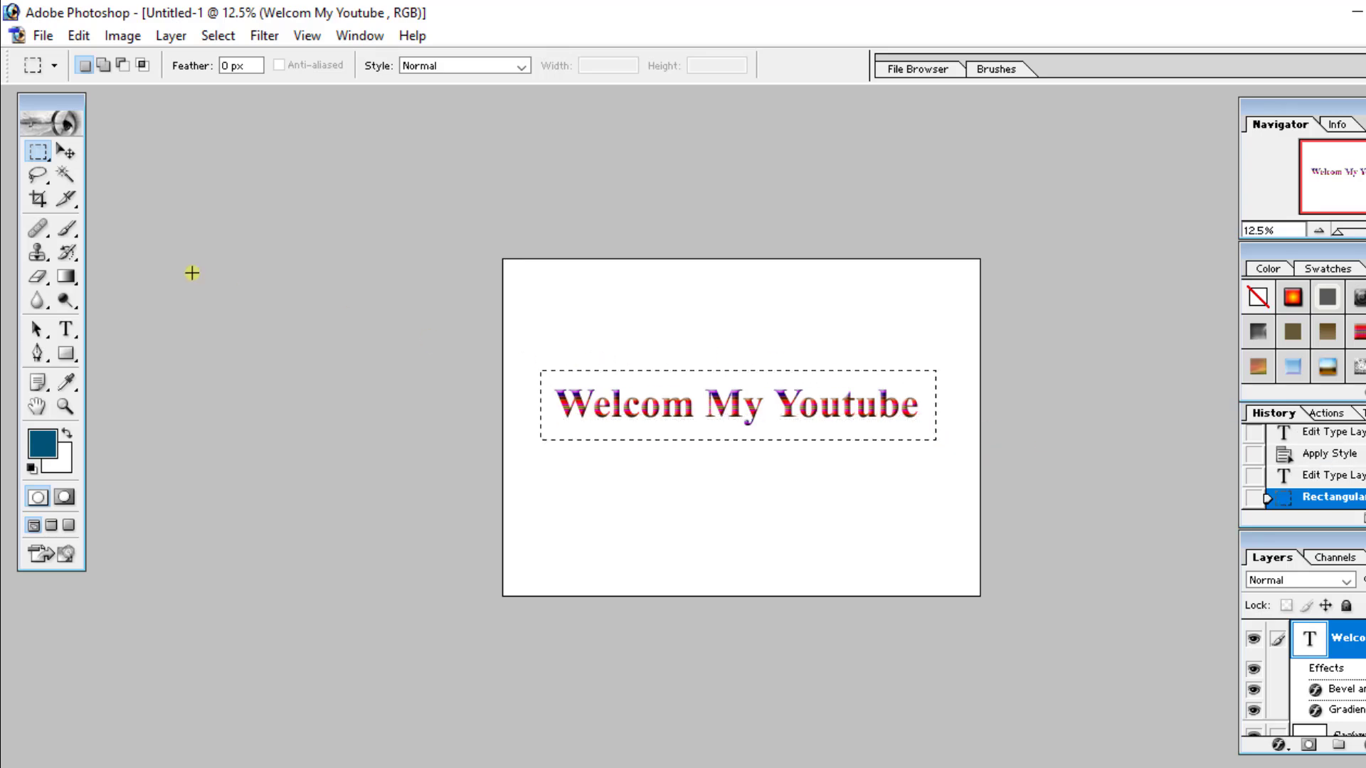
{"action": "left_click", "coordinate": [78, 36]}
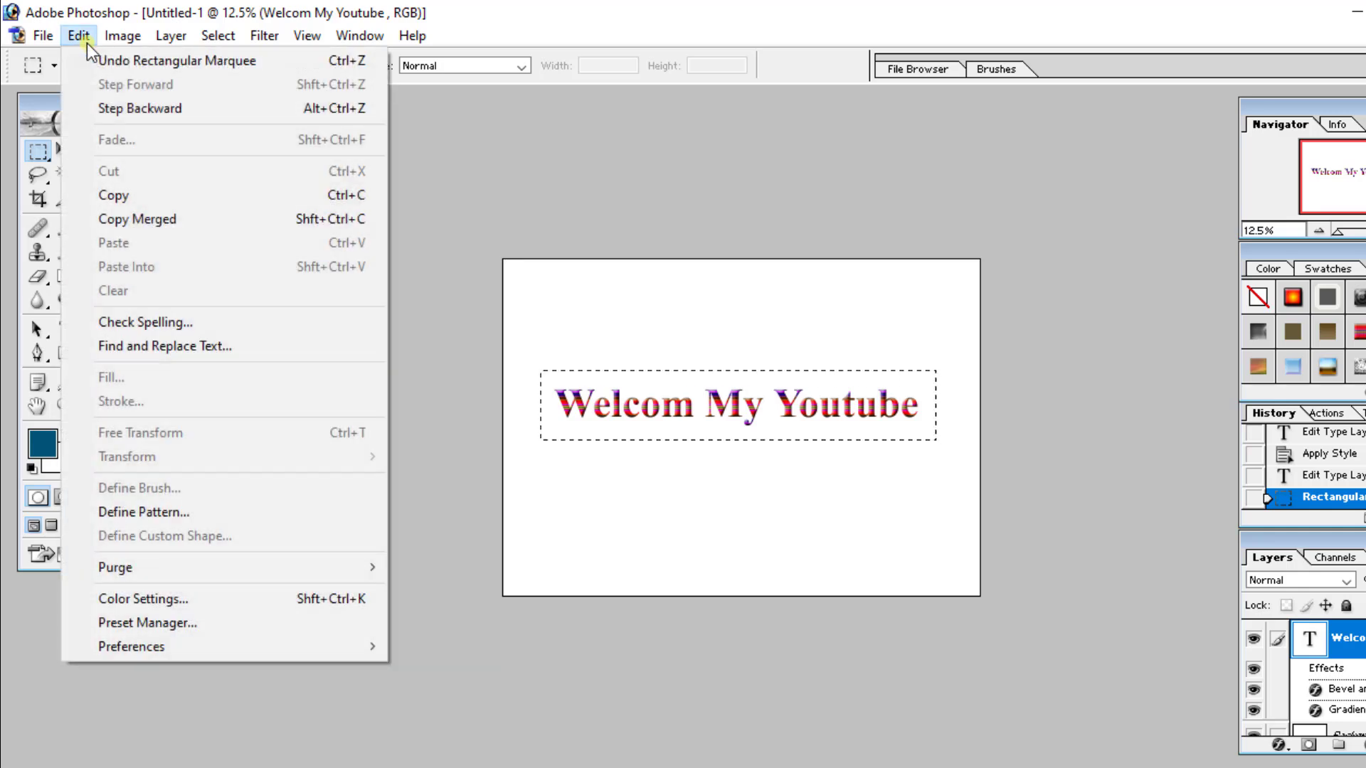
{"action": "mouse_move", "coordinate": [122, 36]}
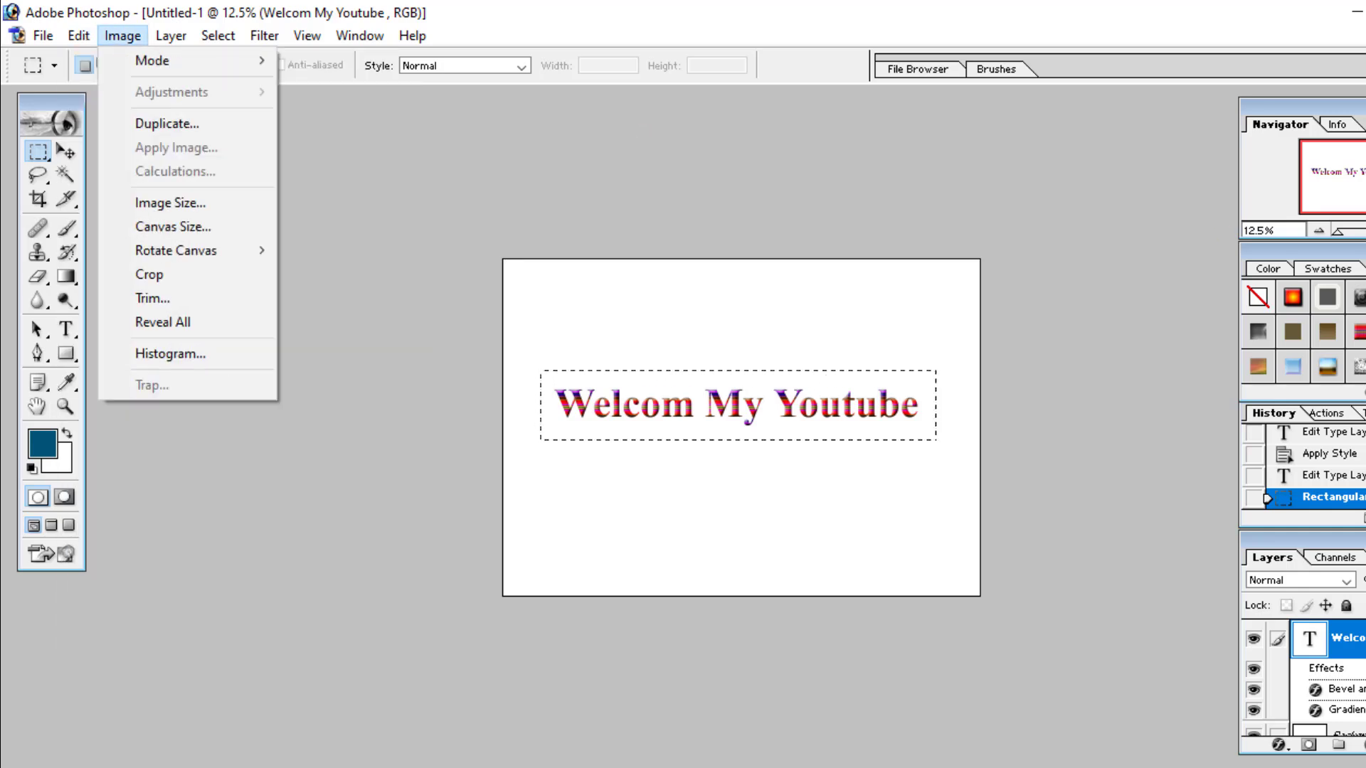
{"action": "key", "text": "Escape"}
{"action": "left_click", "coordinate": [1316, 720]}
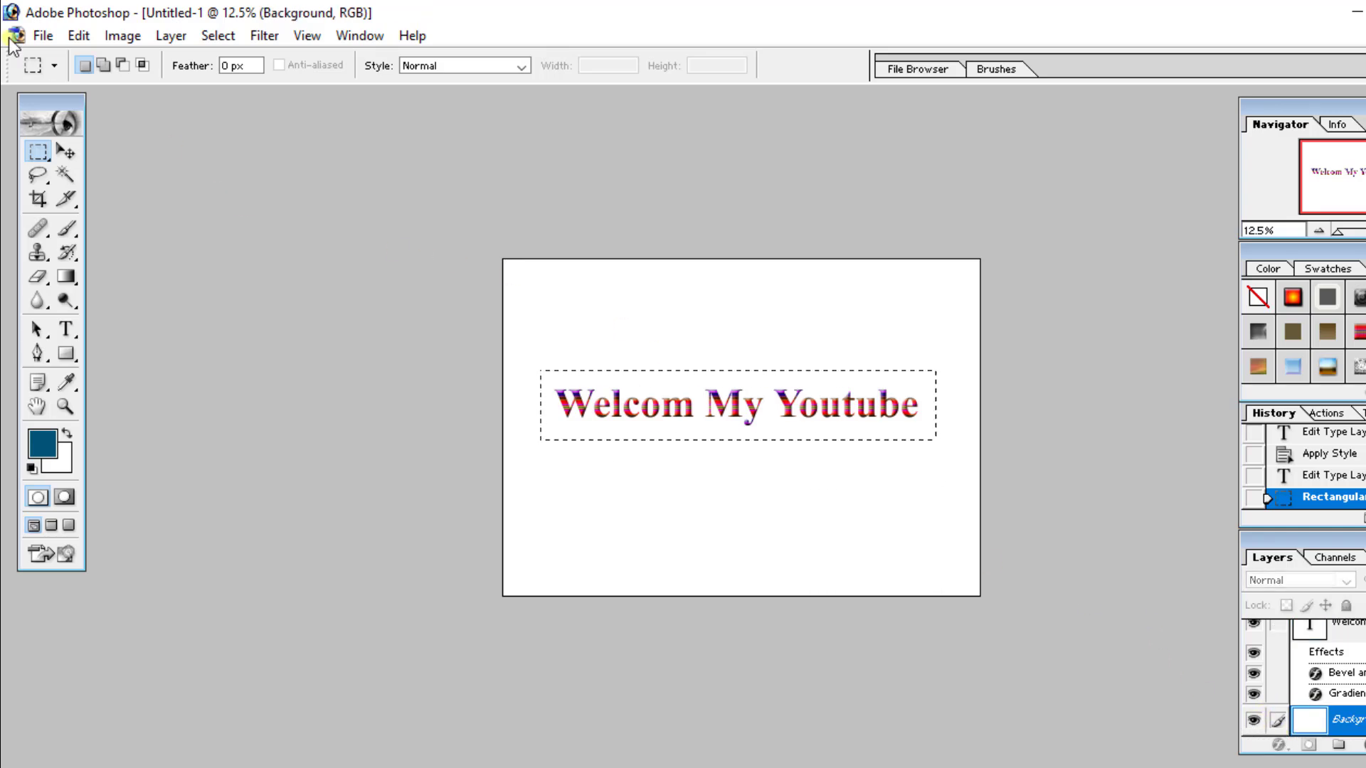
Stroke the rectangular selection with a 10 px black line, located at the centre, and deselect it
{"action": "left_click", "coordinate": [77, 36]}
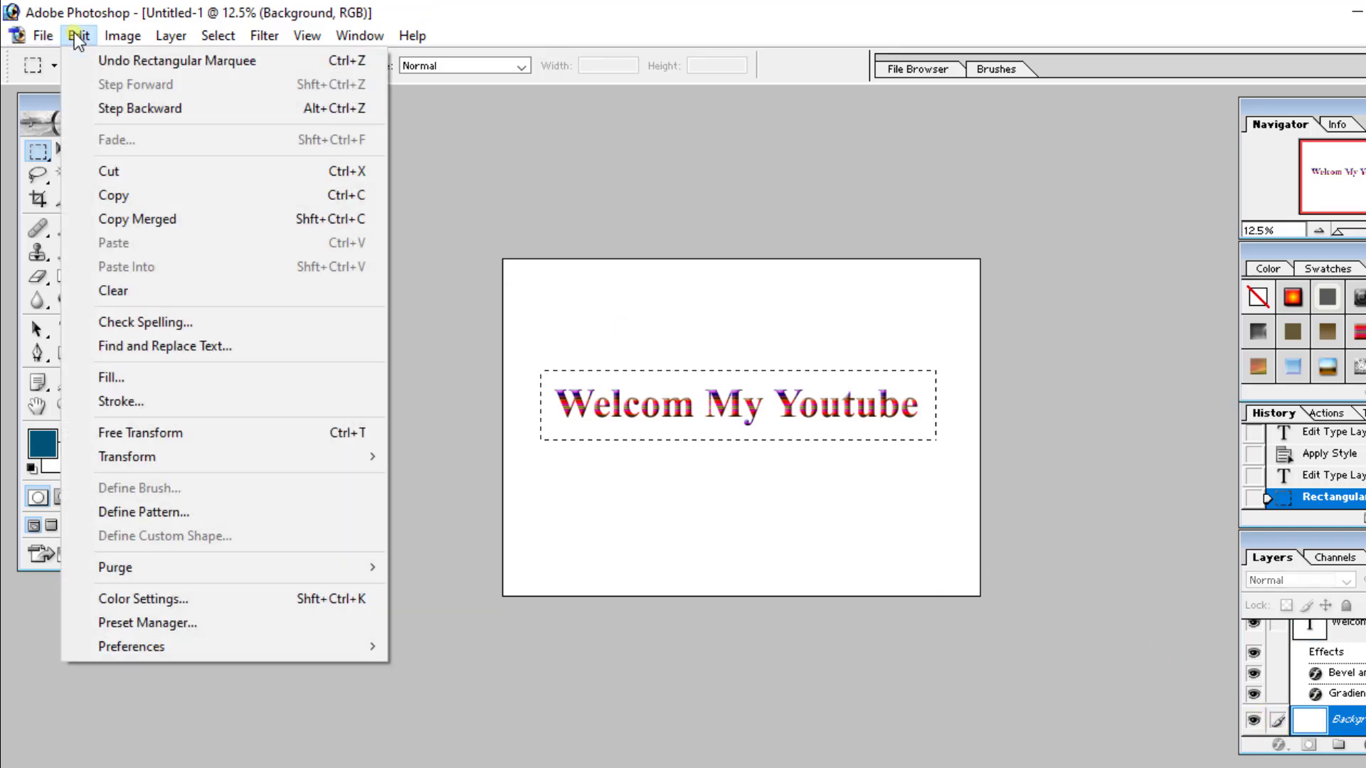
{"action": "left_click", "coordinate": [114, 403]}
{"action": "mouse_move", "coordinate": [804, 250]}
{"action": "left_mouse_down"}
{"action": "mouse_move", "coordinate": [1021, 323]}
{"action": "mouse_move", "coordinate": [1334, 352]}
{"action": "left_mouse_up"}
{"action": "left_click", "coordinate": [1223, 442]}
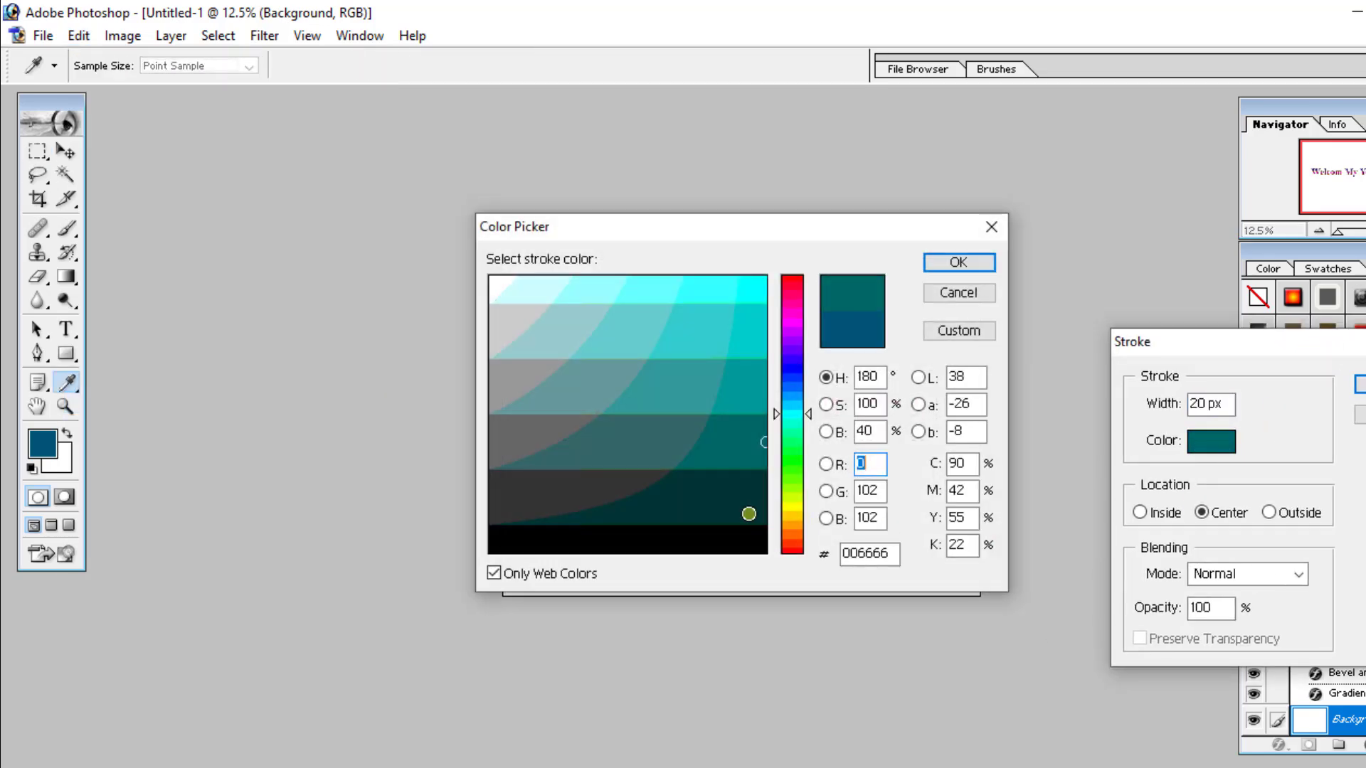
{"action": "left_click", "coordinate": [618, 538]}
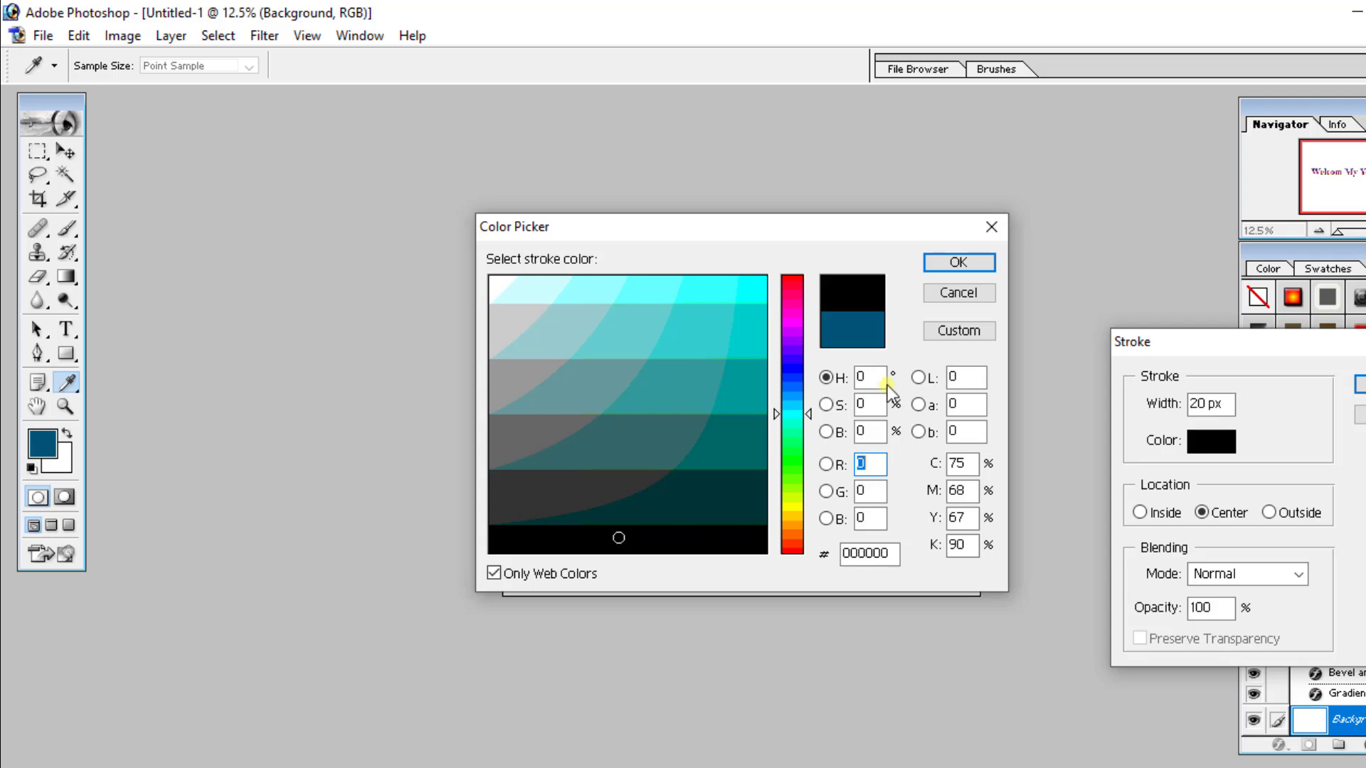
{"action": "left_click", "coordinate": [958, 263]}
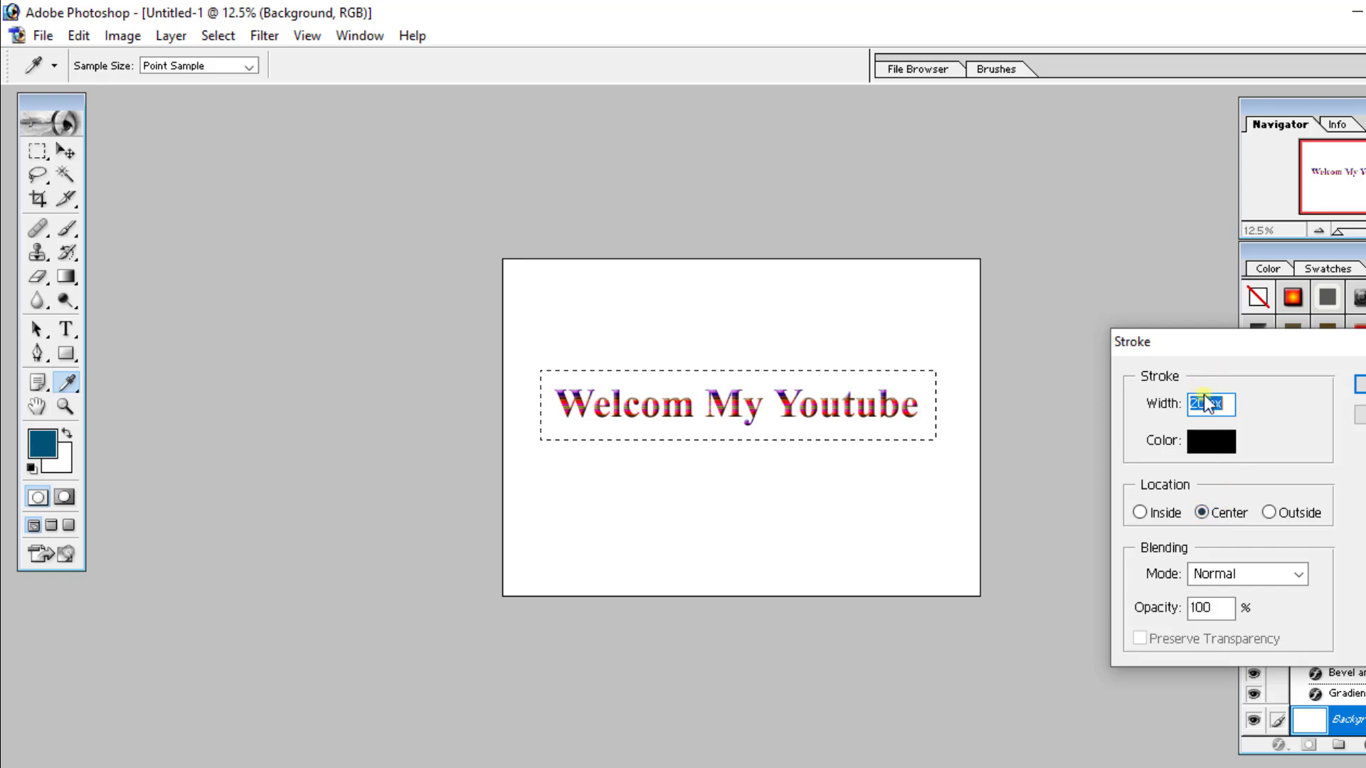
{"action": "left_click_drag", "start_coordinate": [1205, 403], "coordinate": [1163, 412]}
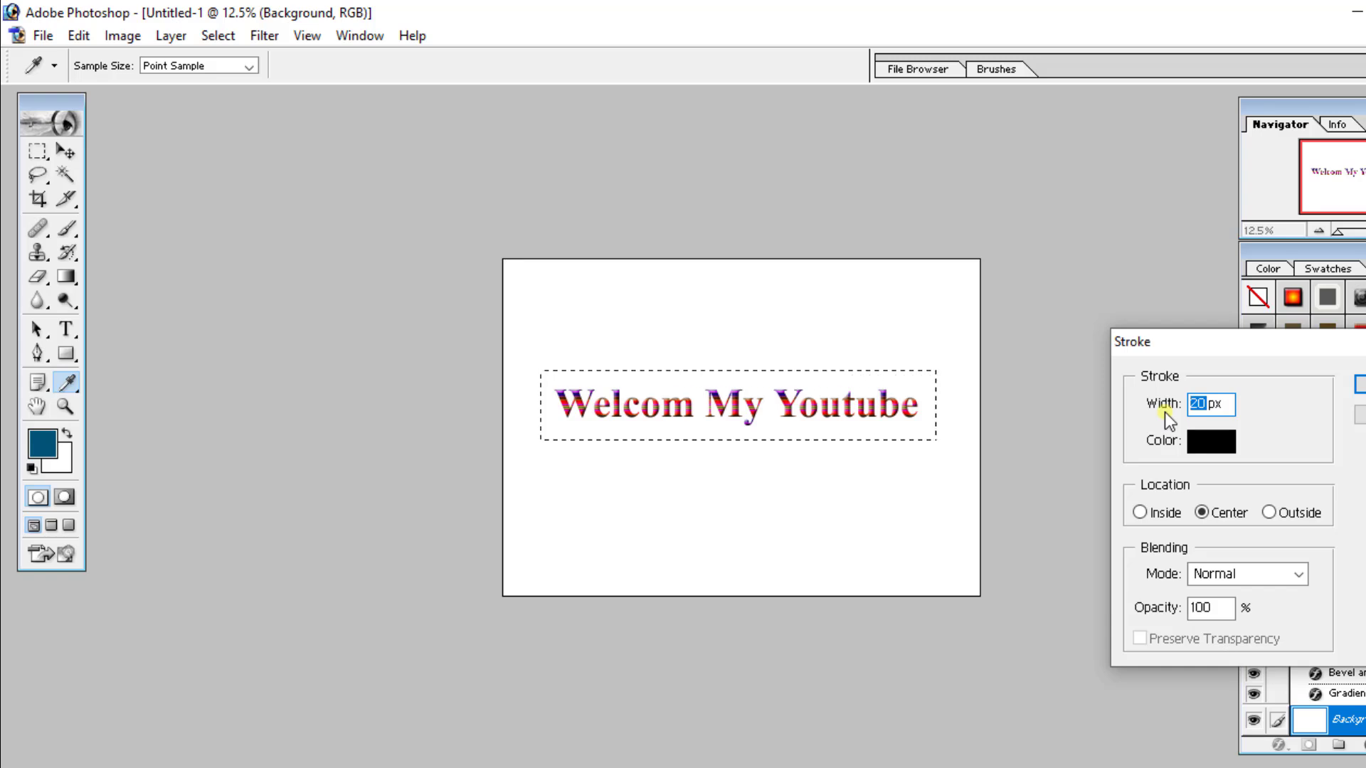
{"action": "type", "text": "10"}
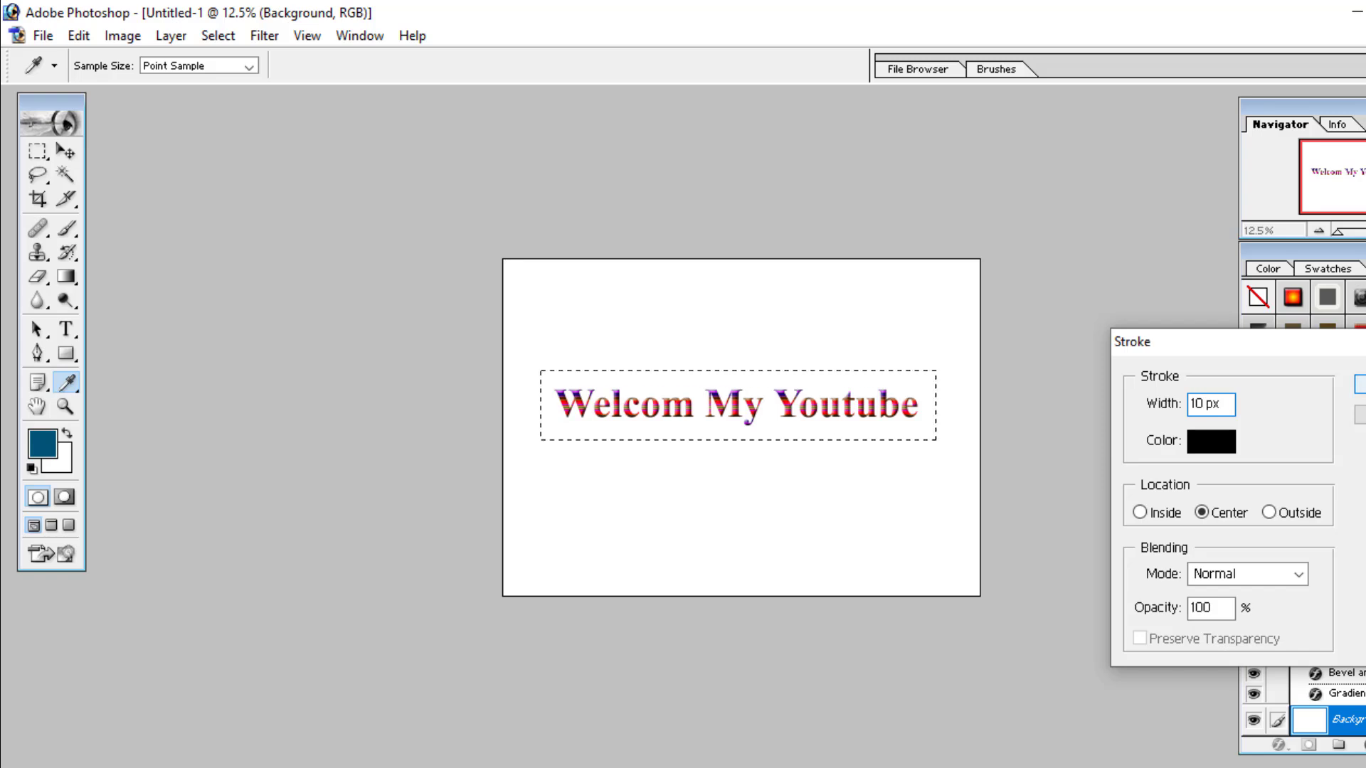
{"action": "key", "text": "Return"}
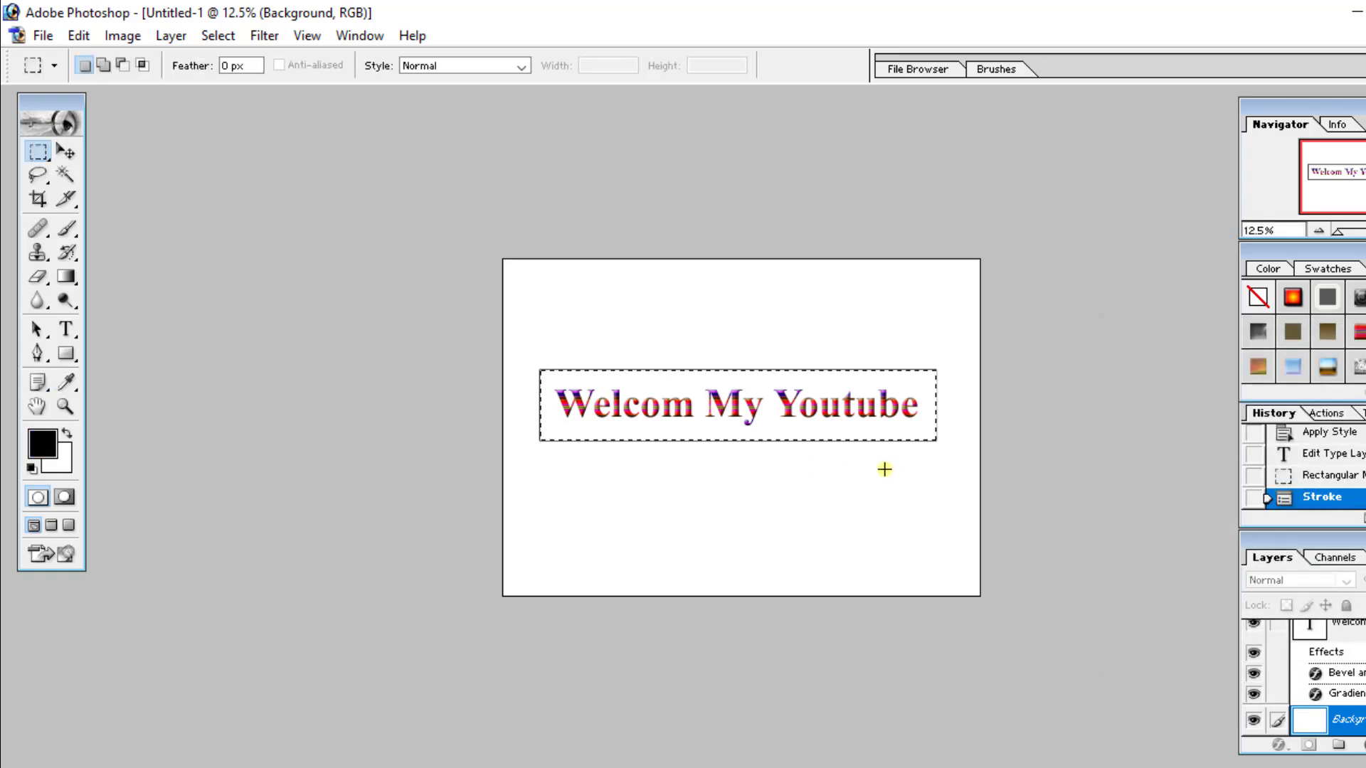
{"action": "key", "text": "ctrl+d"}
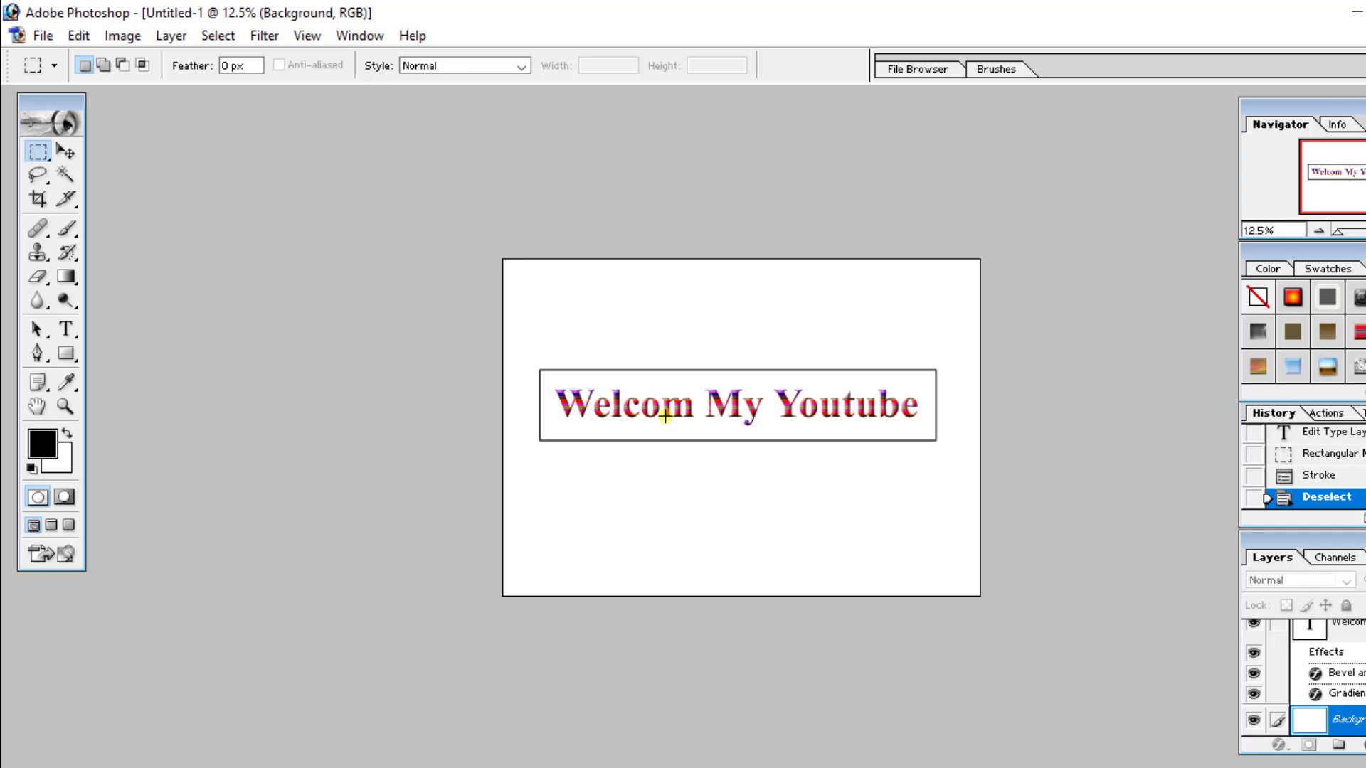
Review the location, file name and format options for saving the document, and close the Save As dialog without saving
{"action": "key", "text": "ctrl+alt+s"}
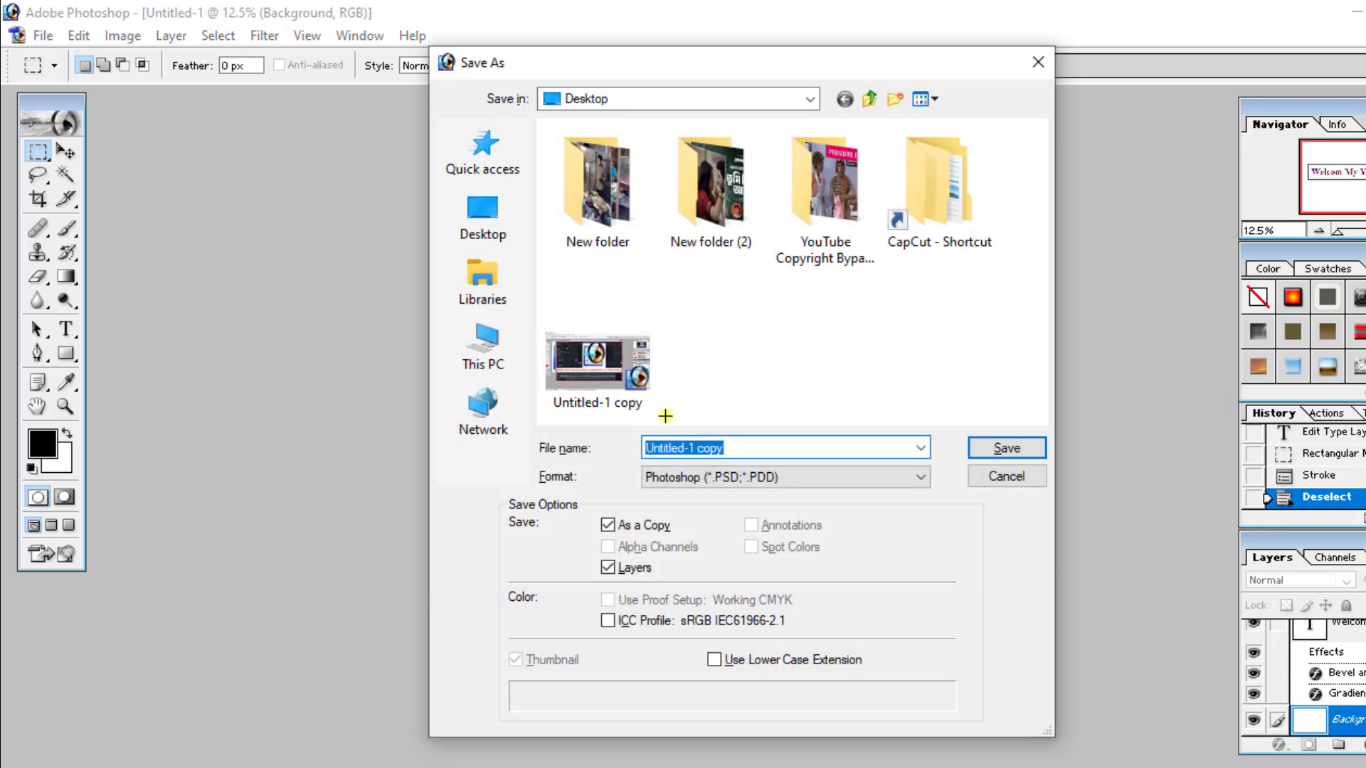
{"action": "left_click", "coordinate": [805, 100]}
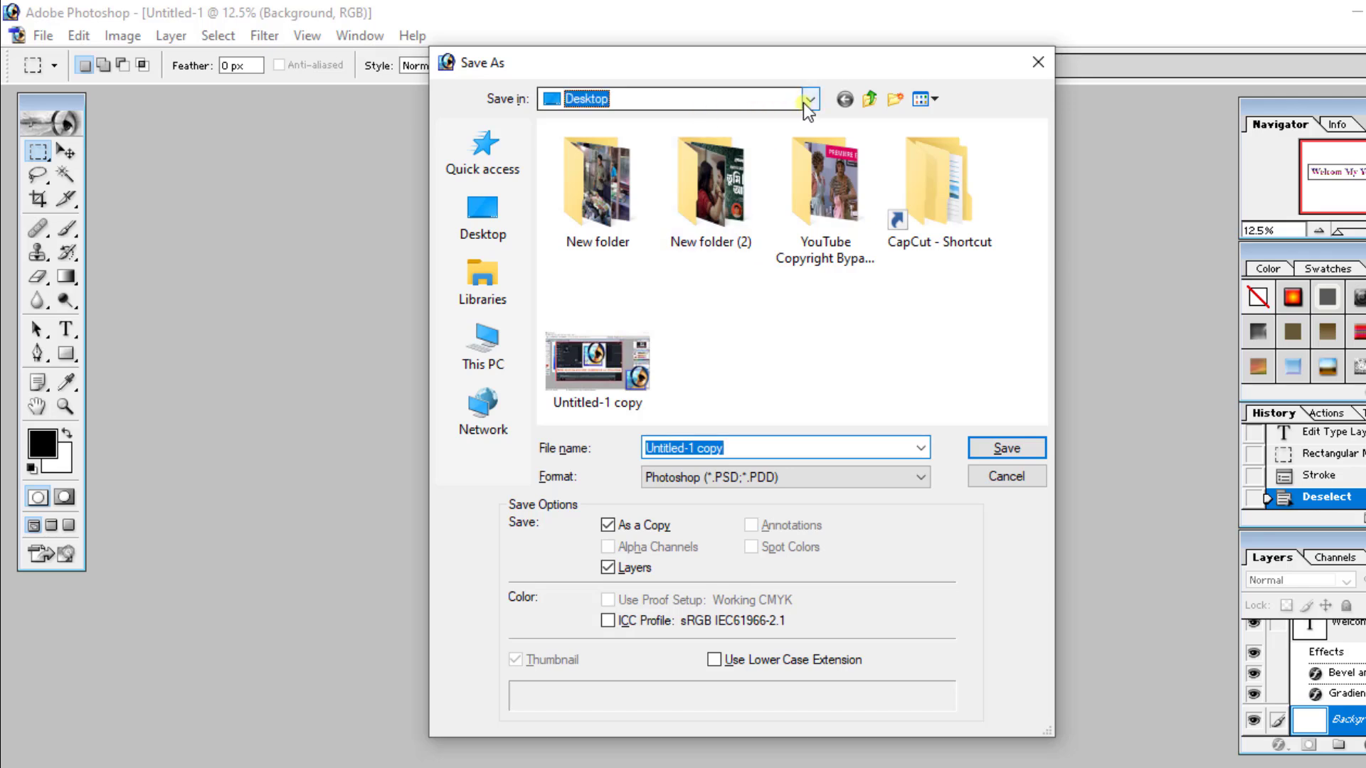
{"action": "left_click", "coordinate": [808, 101]}
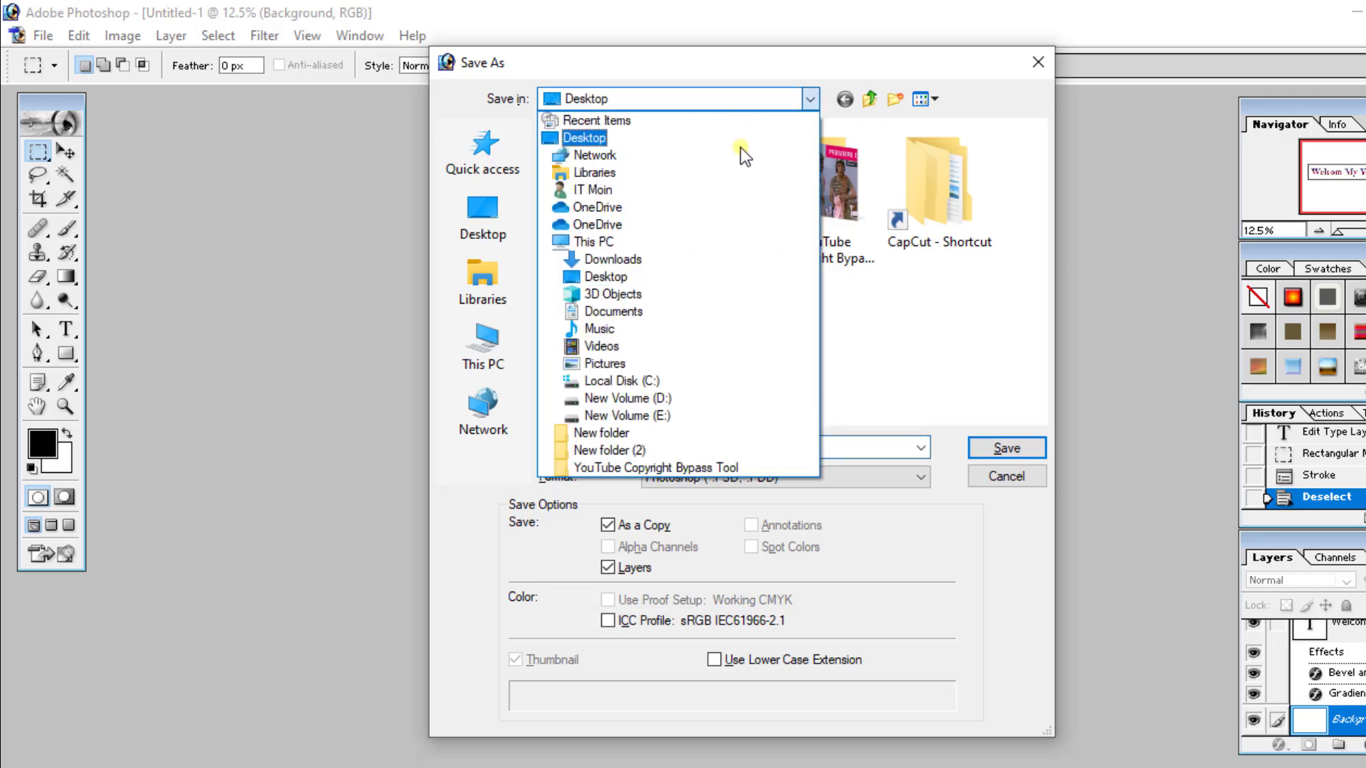
{"action": "left_click", "coordinate": [967, 343]}
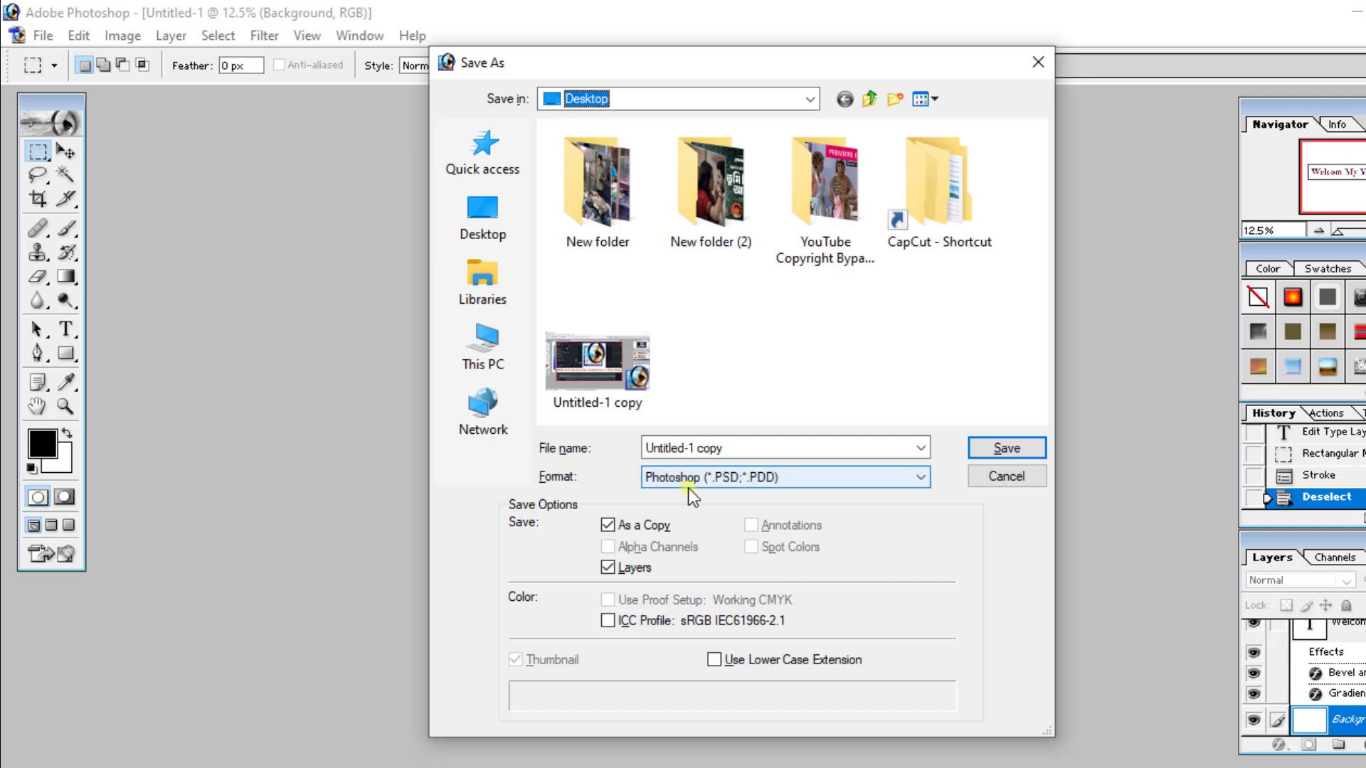
{"action": "left_click", "coordinate": [700, 448]}
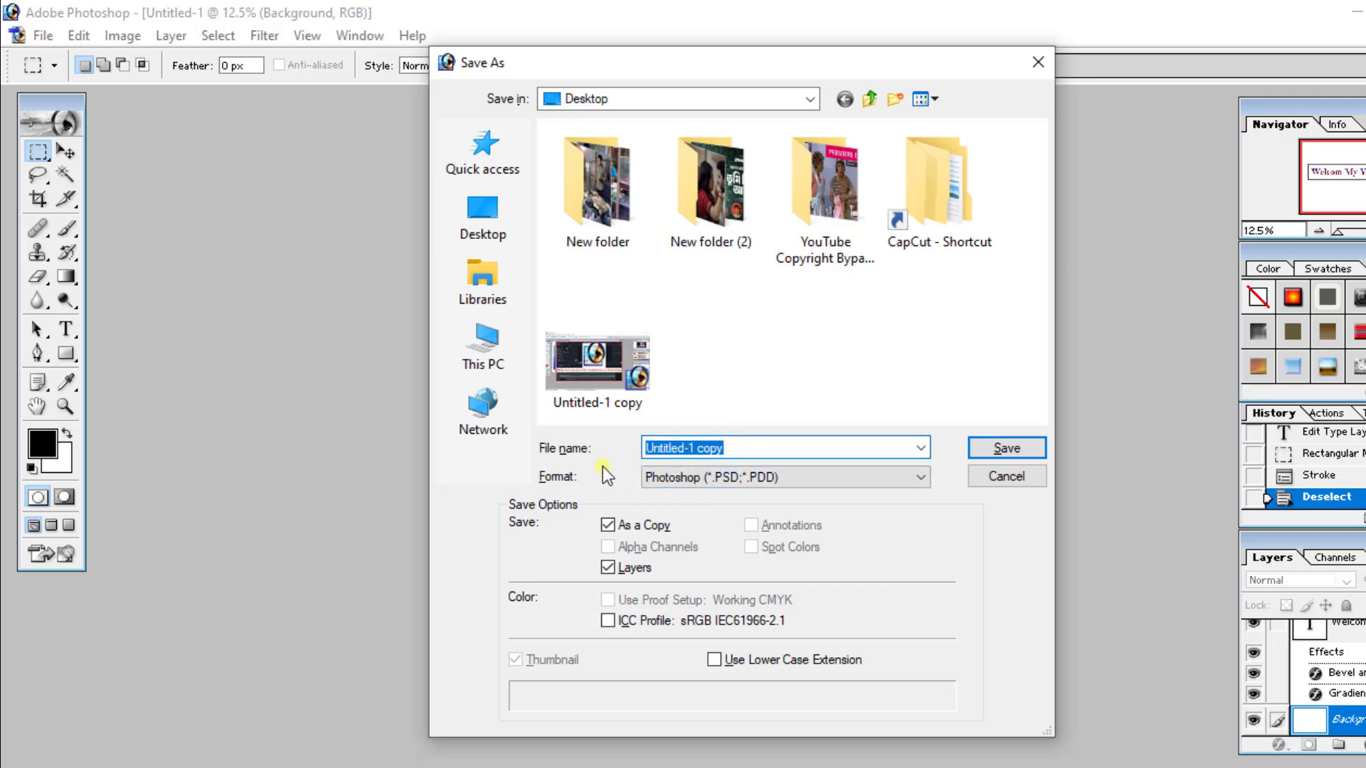
{"action": "left_click", "coordinate": [667, 479]}
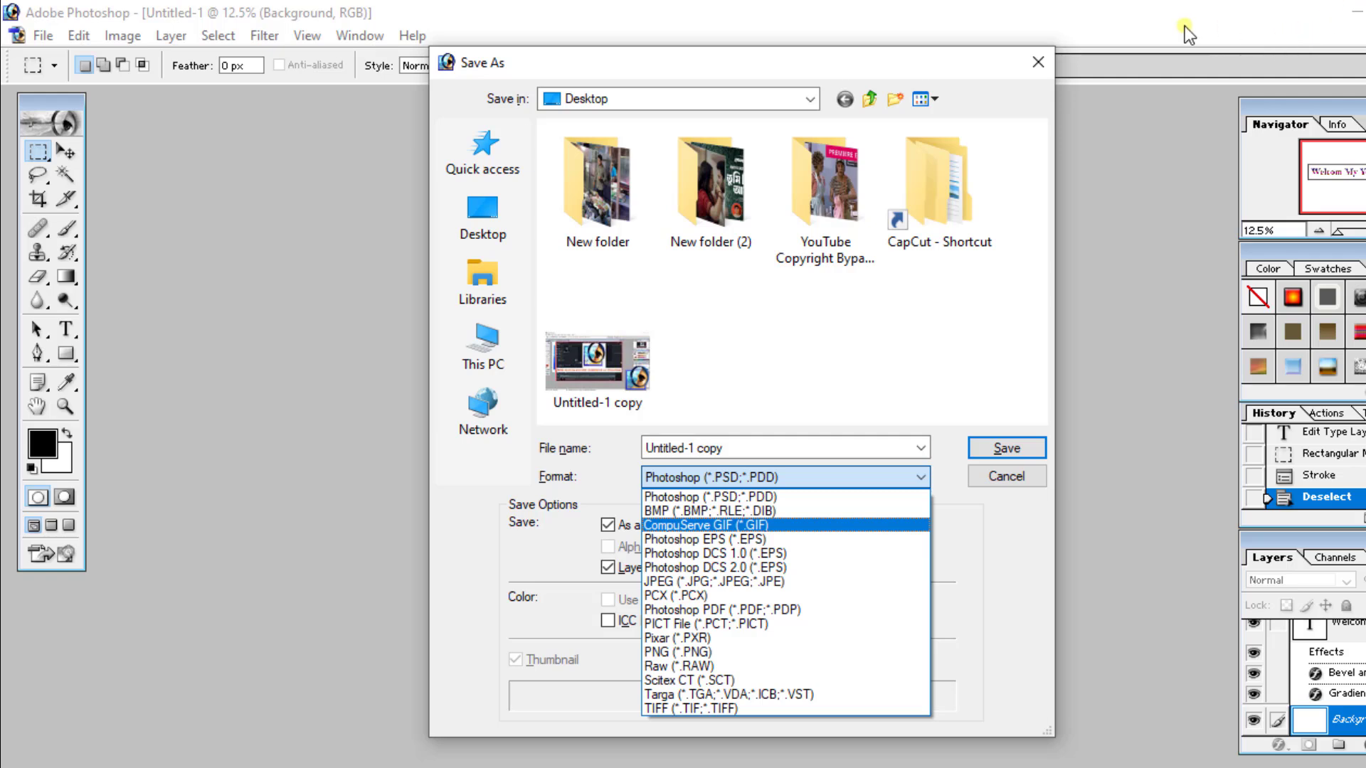
{"action": "left_click", "coordinate": [1035, 54]}
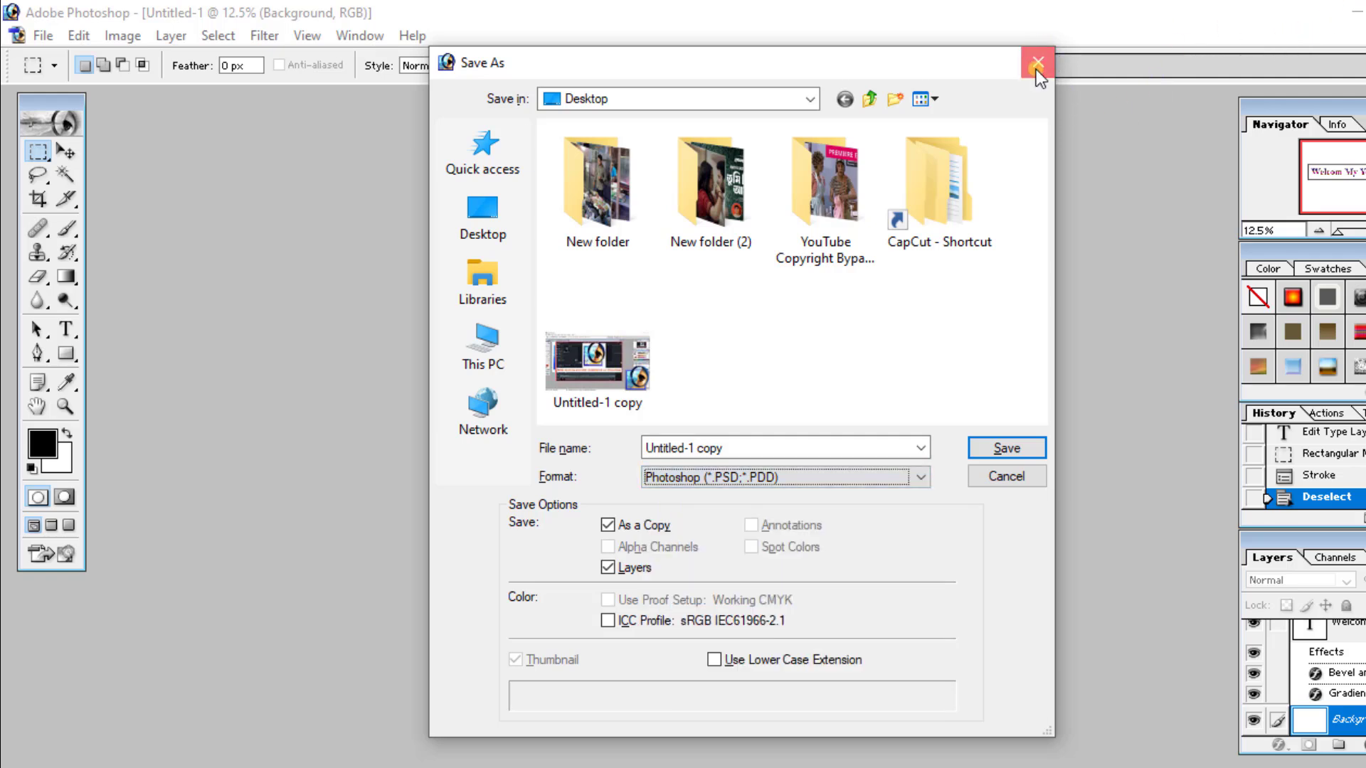
{"action": "left_click", "coordinate": [1036, 68]}
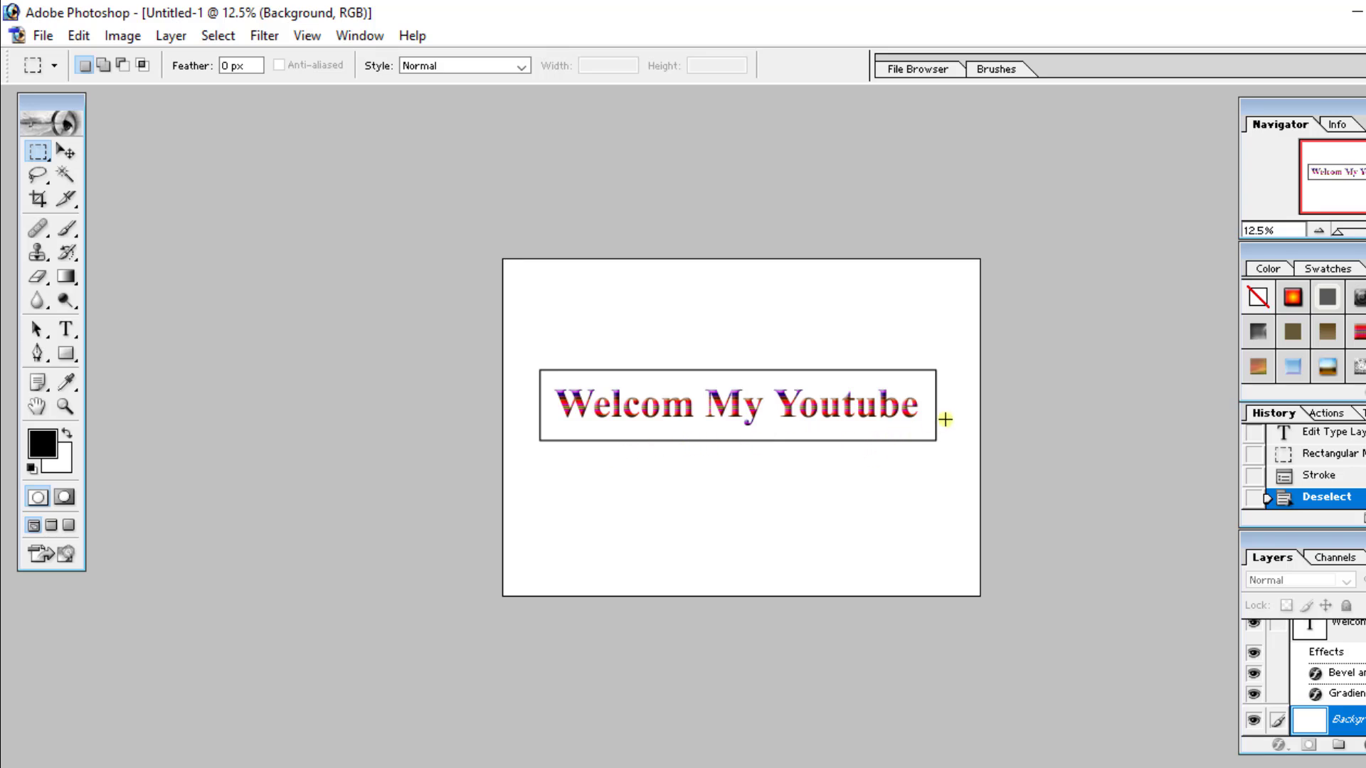
Replace the lowercase "t" in "Youtube" with a capital "T" to make the line read "Welcom My YouTube"
{"action": "scroll", "coordinate": [944, 420], "scroll_direction": "down", "scroll_amount": 3}
{"action": "scroll", "coordinate": [944, 417], "scroll_direction": "up", "scroll_amount": 8}
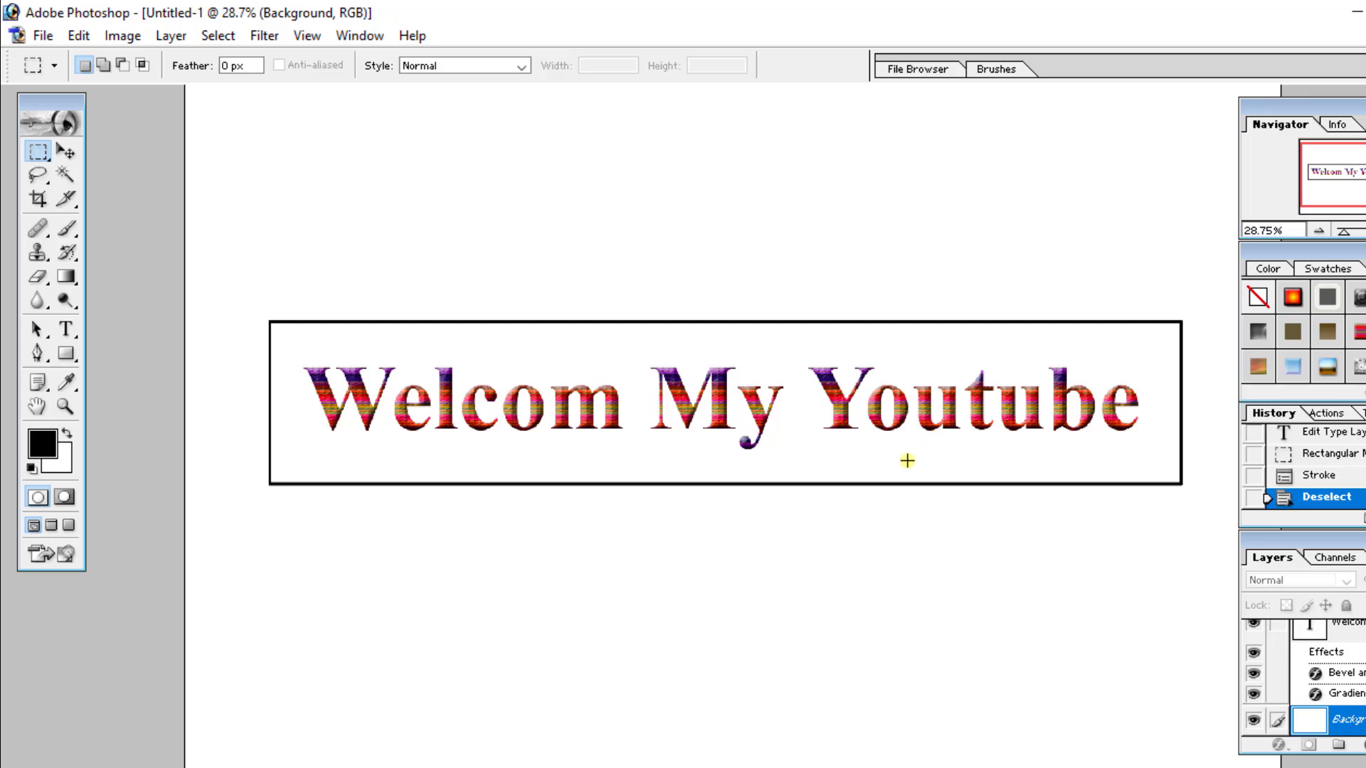
{"action": "scroll", "coordinate": [907, 461], "scroll_direction": "down", "scroll_amount": 2}
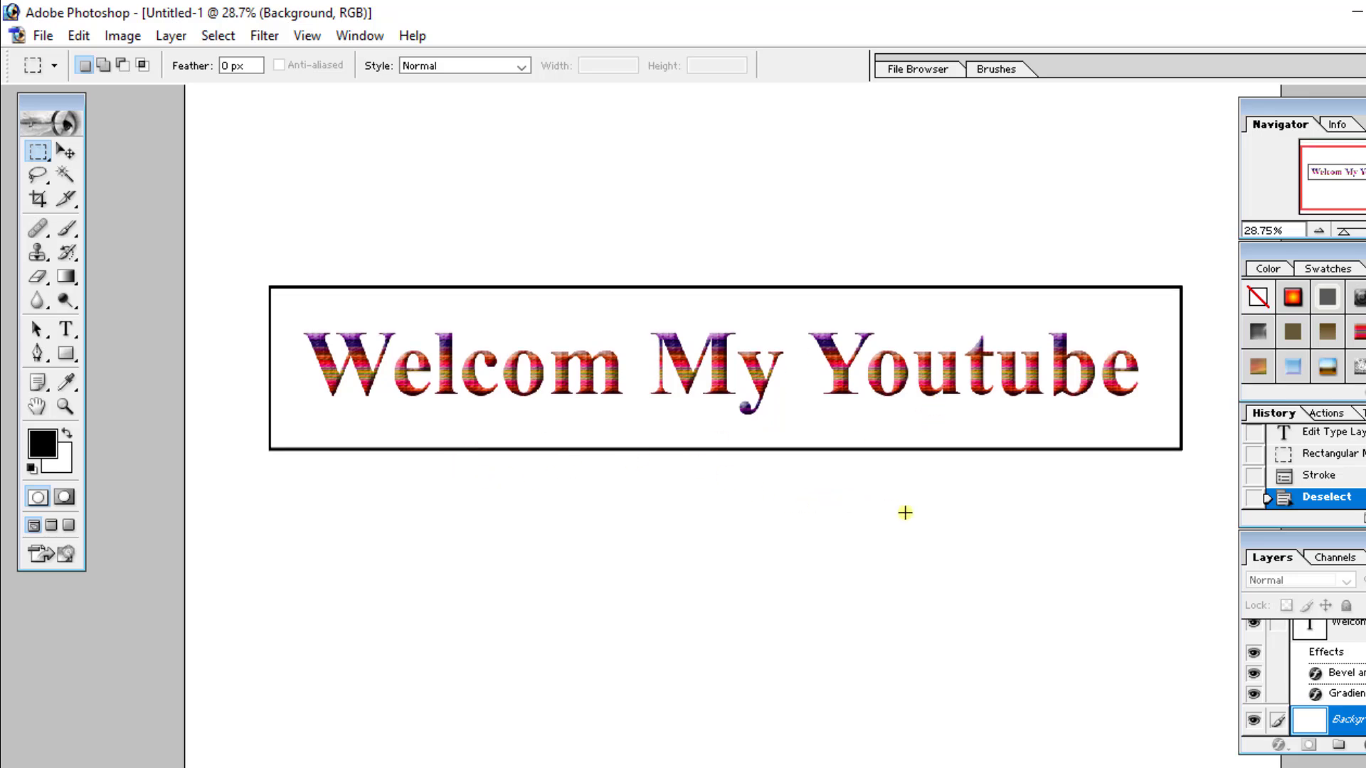
{"action": "scroll", "coordinate": [904, 512], "scroll_direction": "down", "scroll_amount": 2}
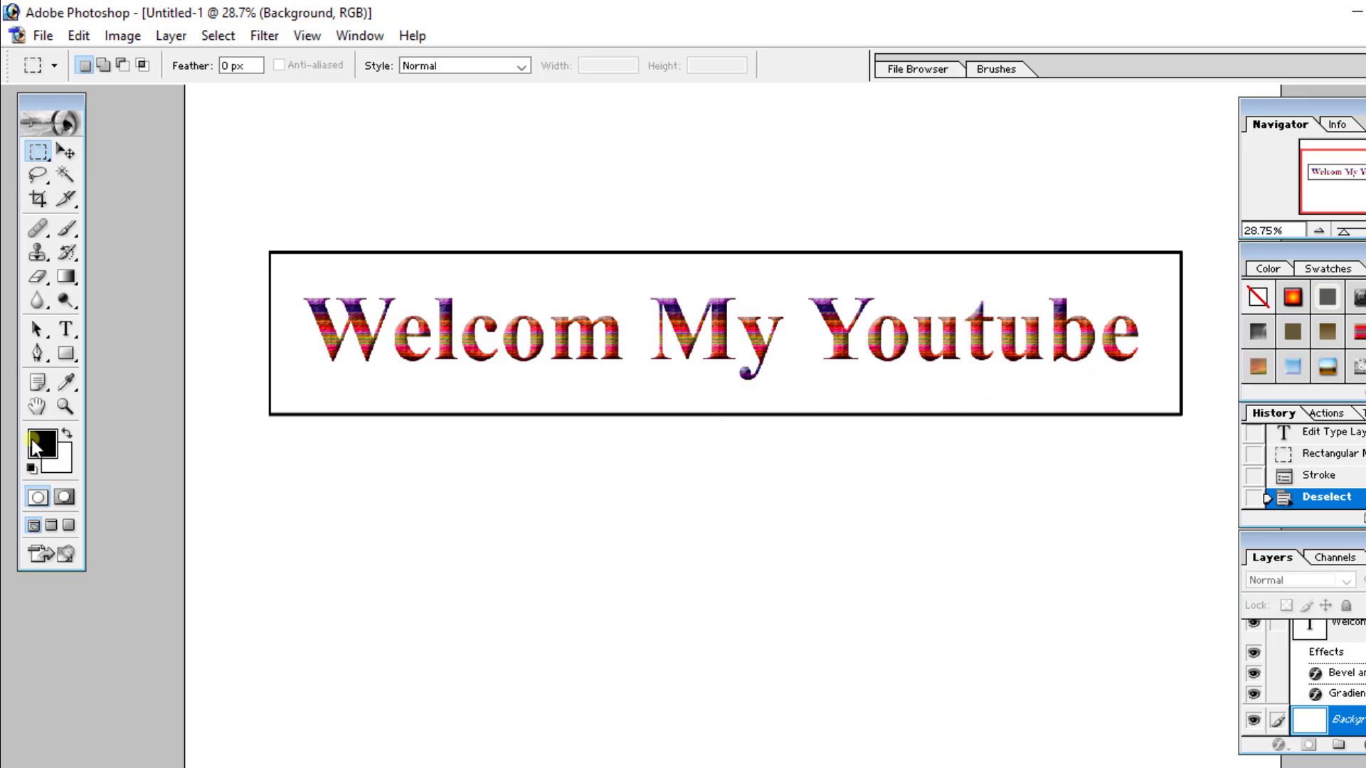
{"action": "left_click", "coordinate": [66, 329]}
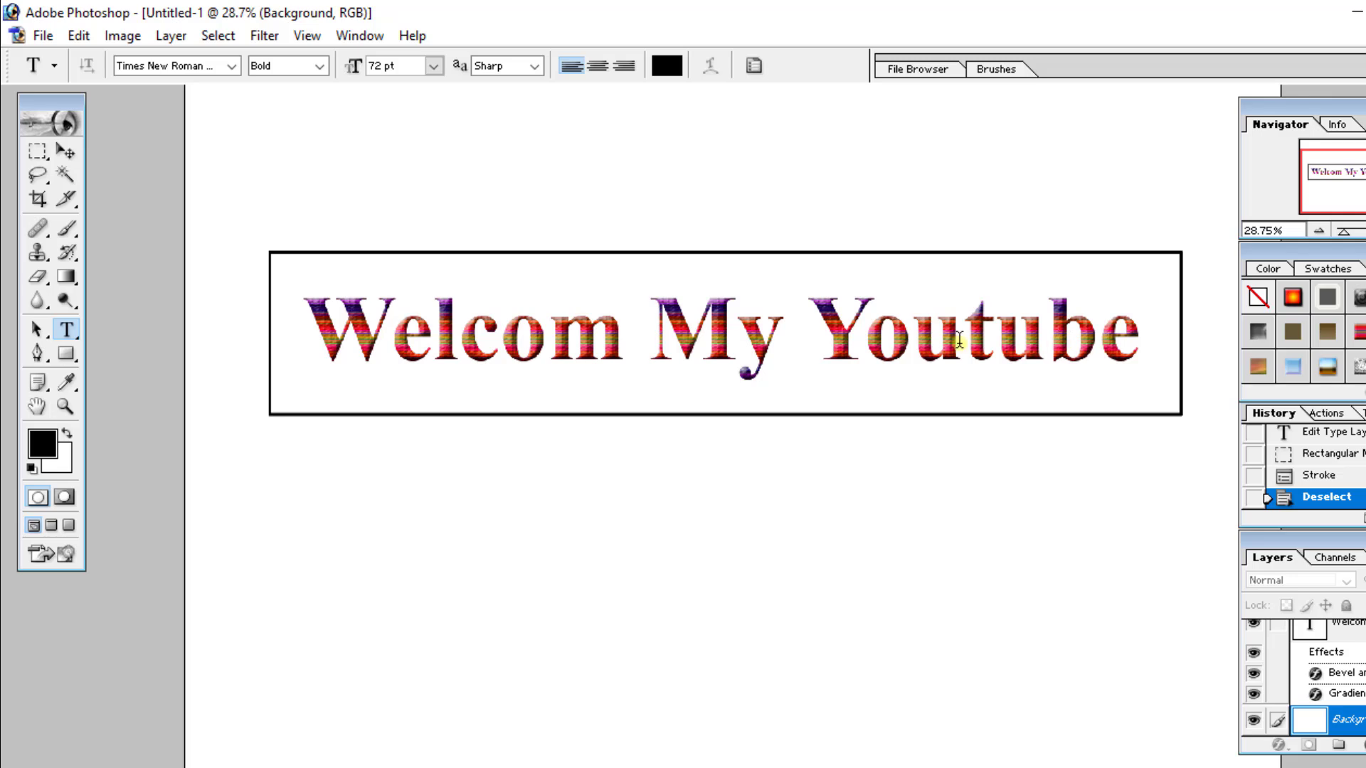
{"action": "left_click", "coordinate": [990, 339]}
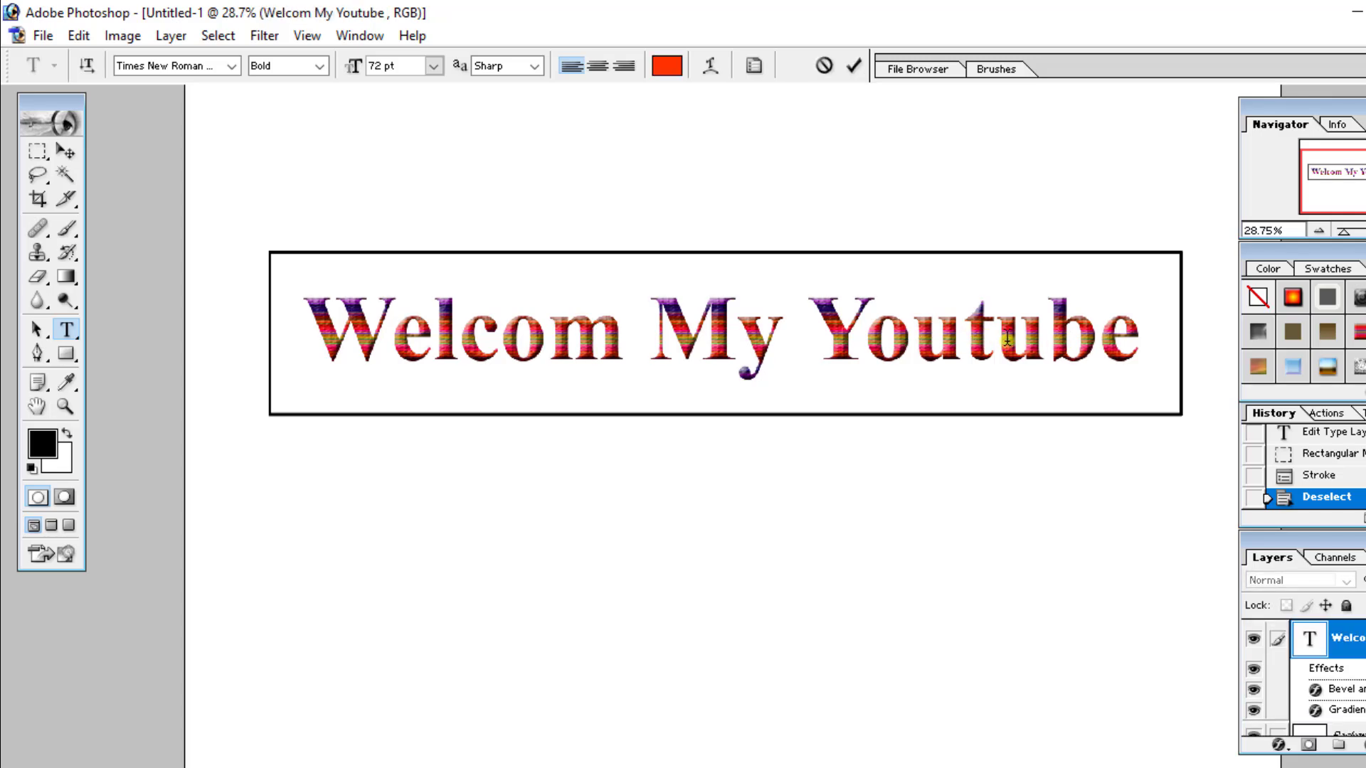
{"action": "key", "text": "BackSpace"}
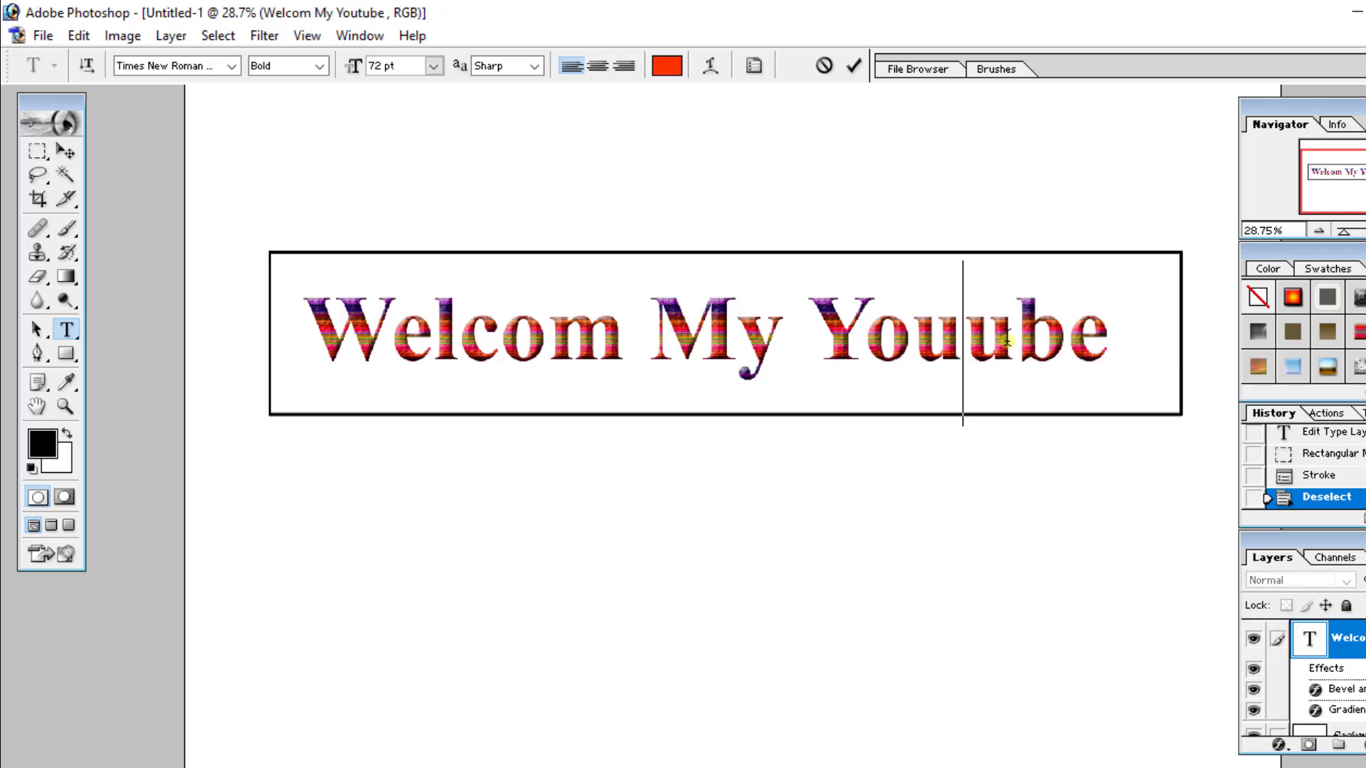
{"action": "type", "text": "T"}
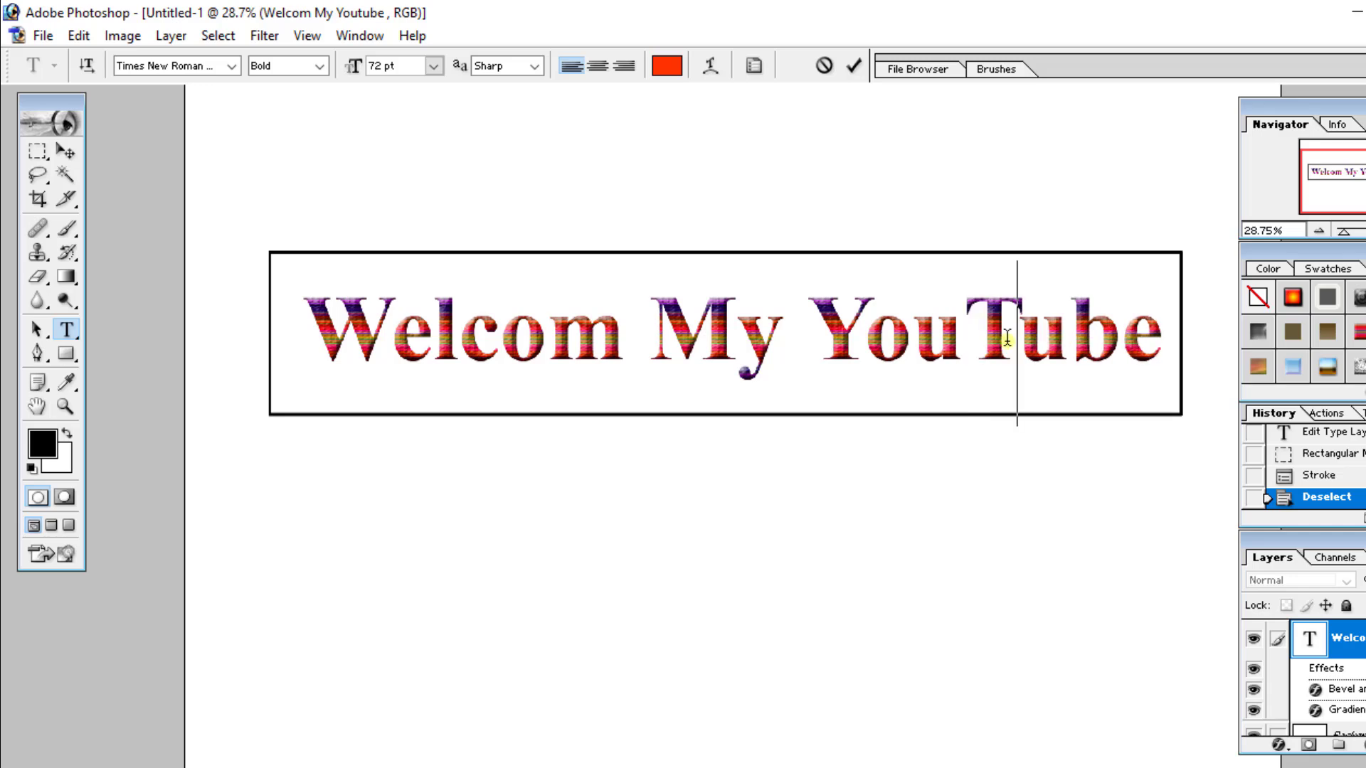
Restore the document to a floating window and finish the text edit by making the Background layer active
{"action": "left_click", "coordinate": [1118, 333]}
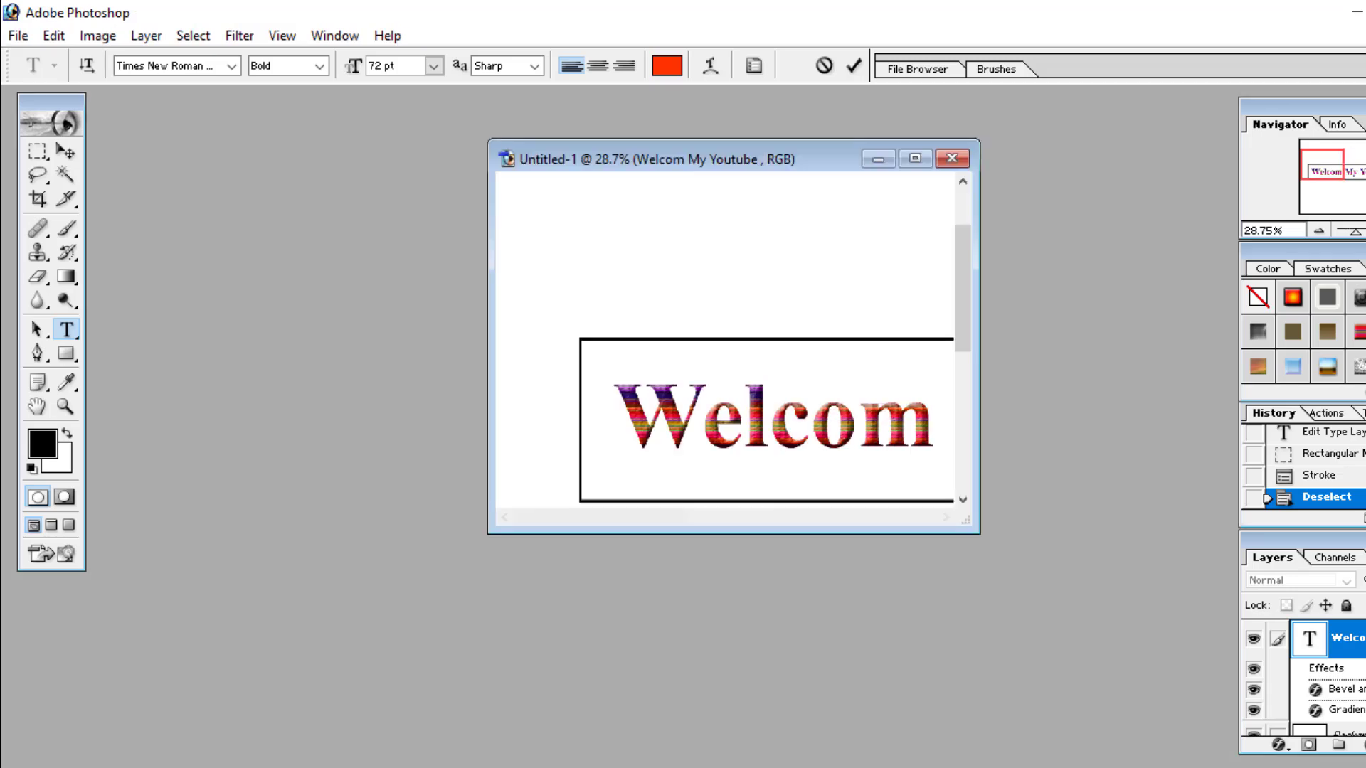
{"action": "right_click", "coordinate": [841, 161]}
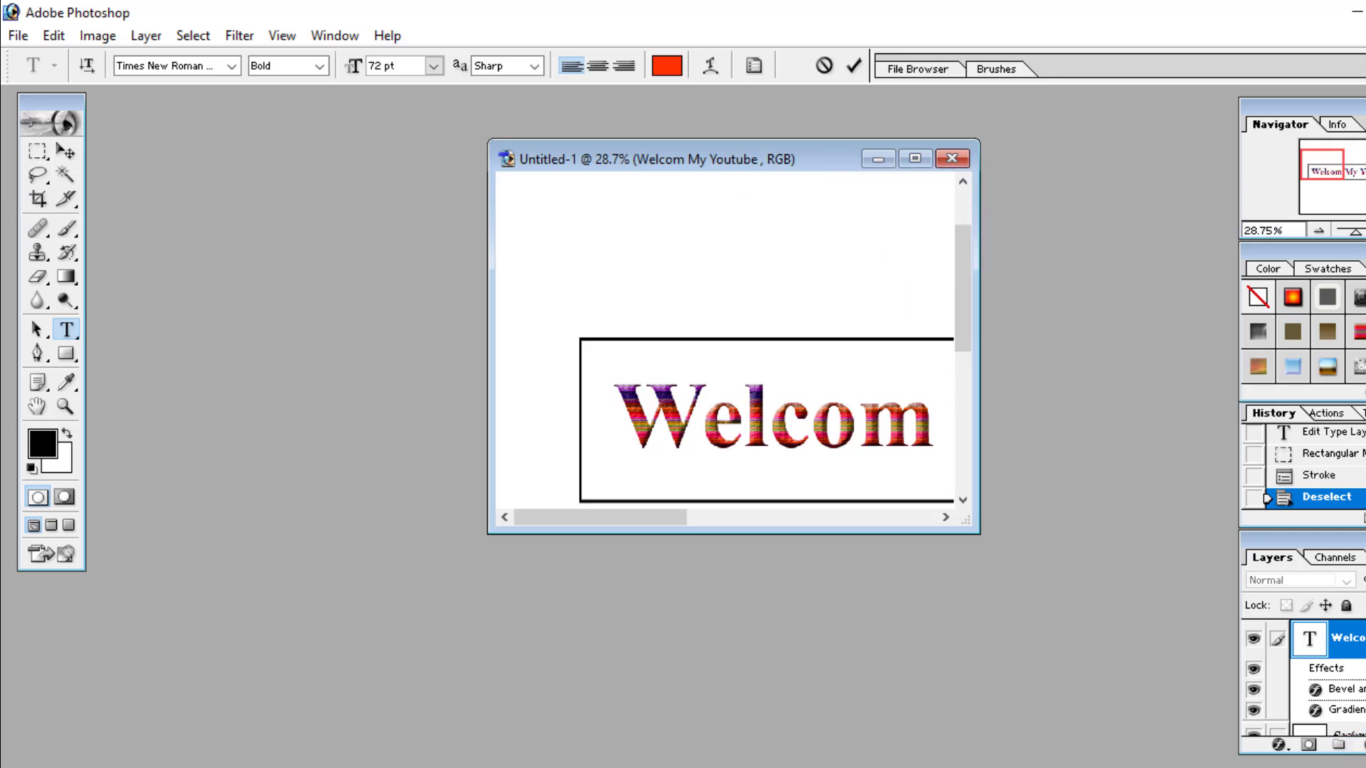
{"action": "scroll", "coordinate": [1322, 680], "scroll_direction": "down", "scroll_amount": 1}
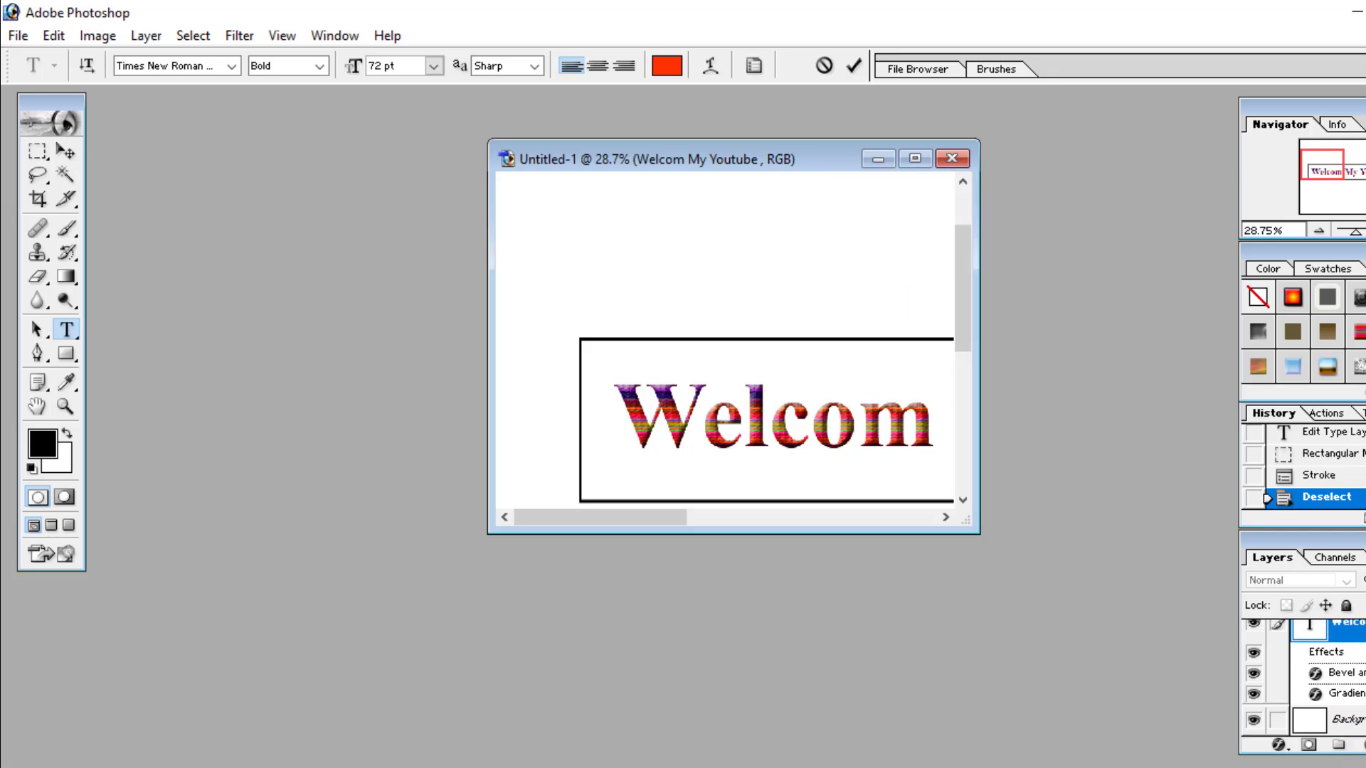
{"action": "left_click", "coordinate": [1347, 723]}
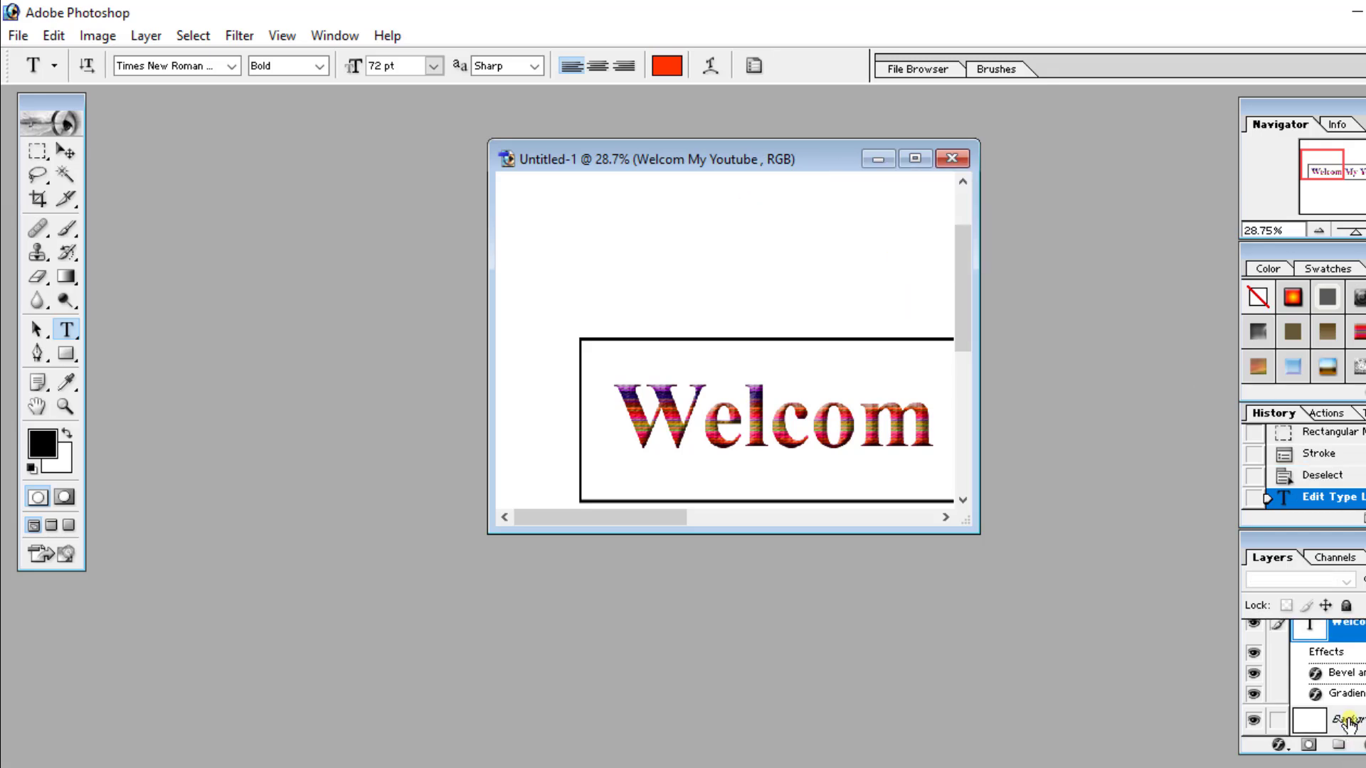
Duplicate the Untitled-1 image with its layers unmerged, keeping the suggested copy name
{"action": "right_click", "coordinate": [815, 162]}
{"action": "left_click", "coordinate": [882, 177]}
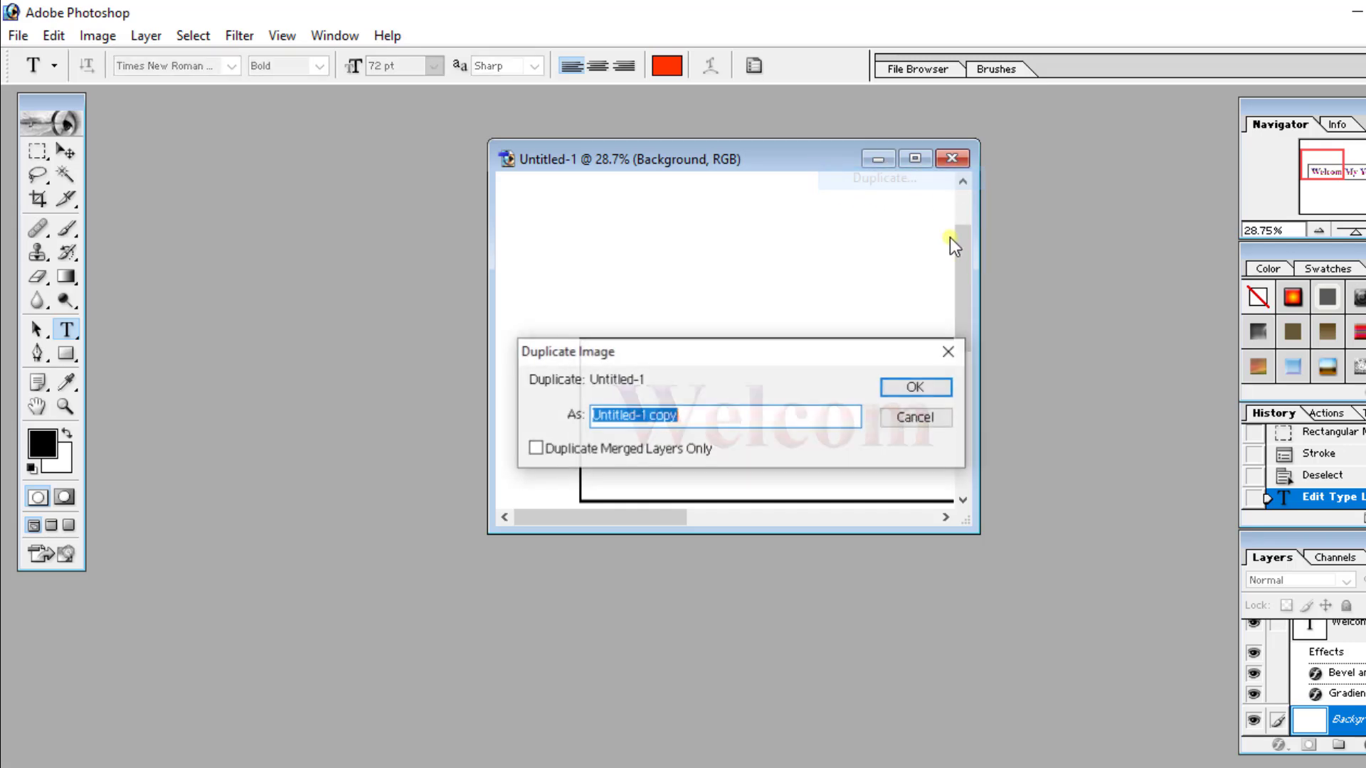
{"action": "left_click", "coordinate": [931, 387]}
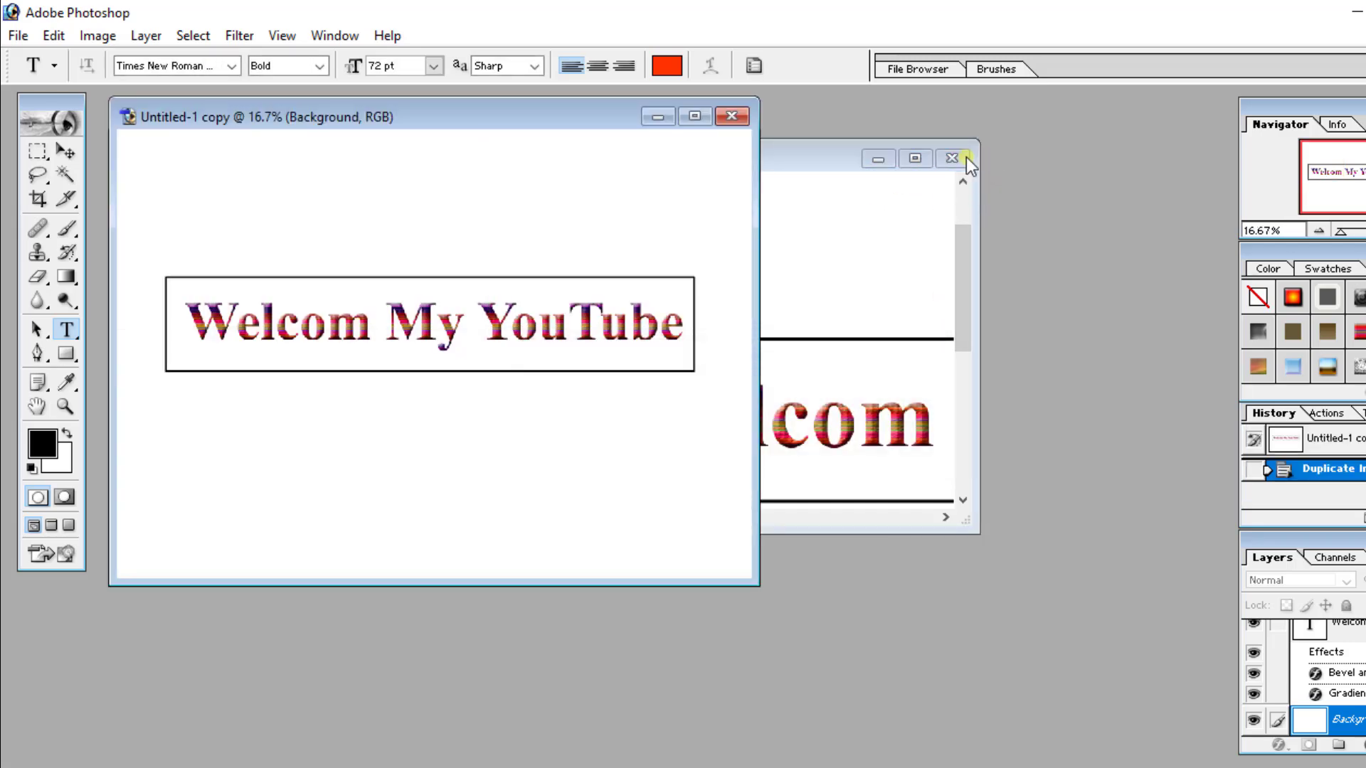
Close the original Untitled-1 document without saving and move the duplicate's window to the middle of the workspace
{"action": "left_click", "coordinate": [958, 157]}
{"action": "left_click", "coordinate": [741, 317]}
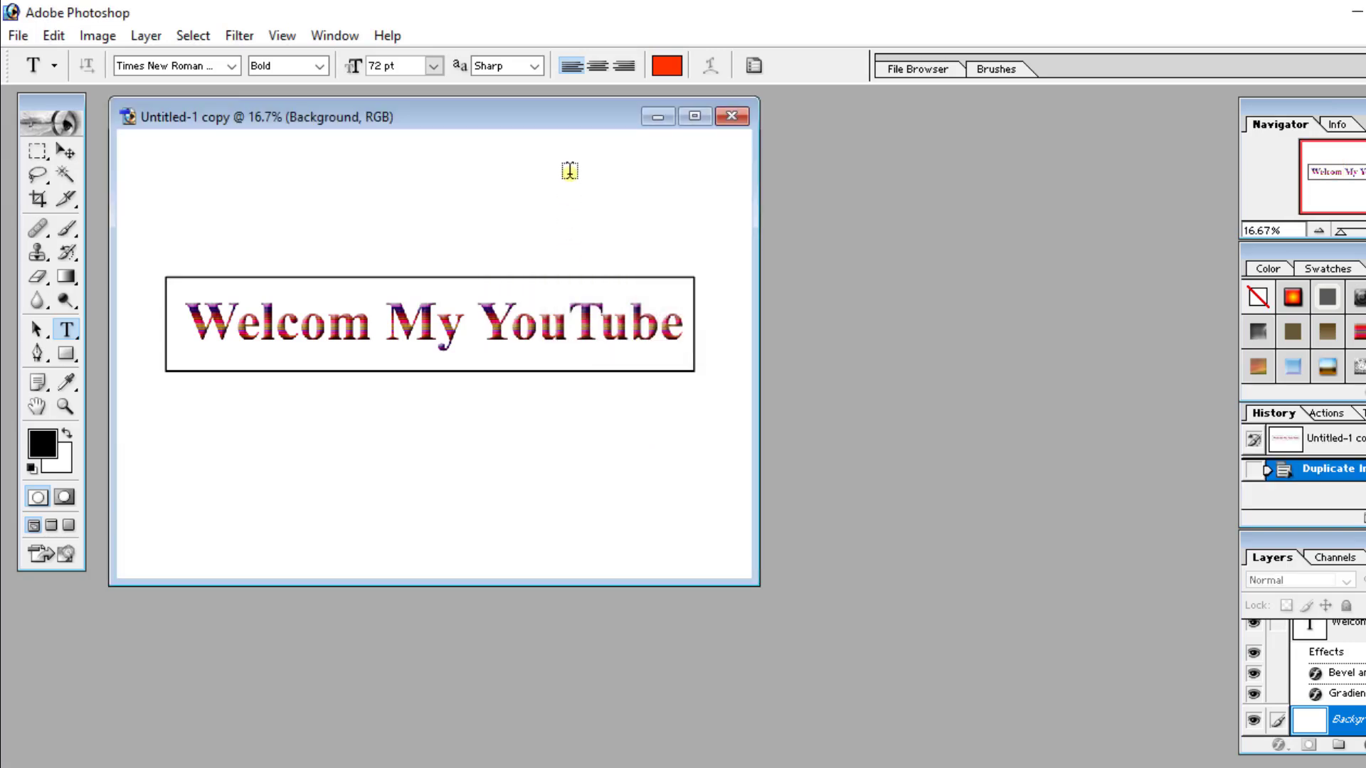
{"action": "left_click_drag", "start_coordinate": [543, 121], "coordinate": [807, 232]}
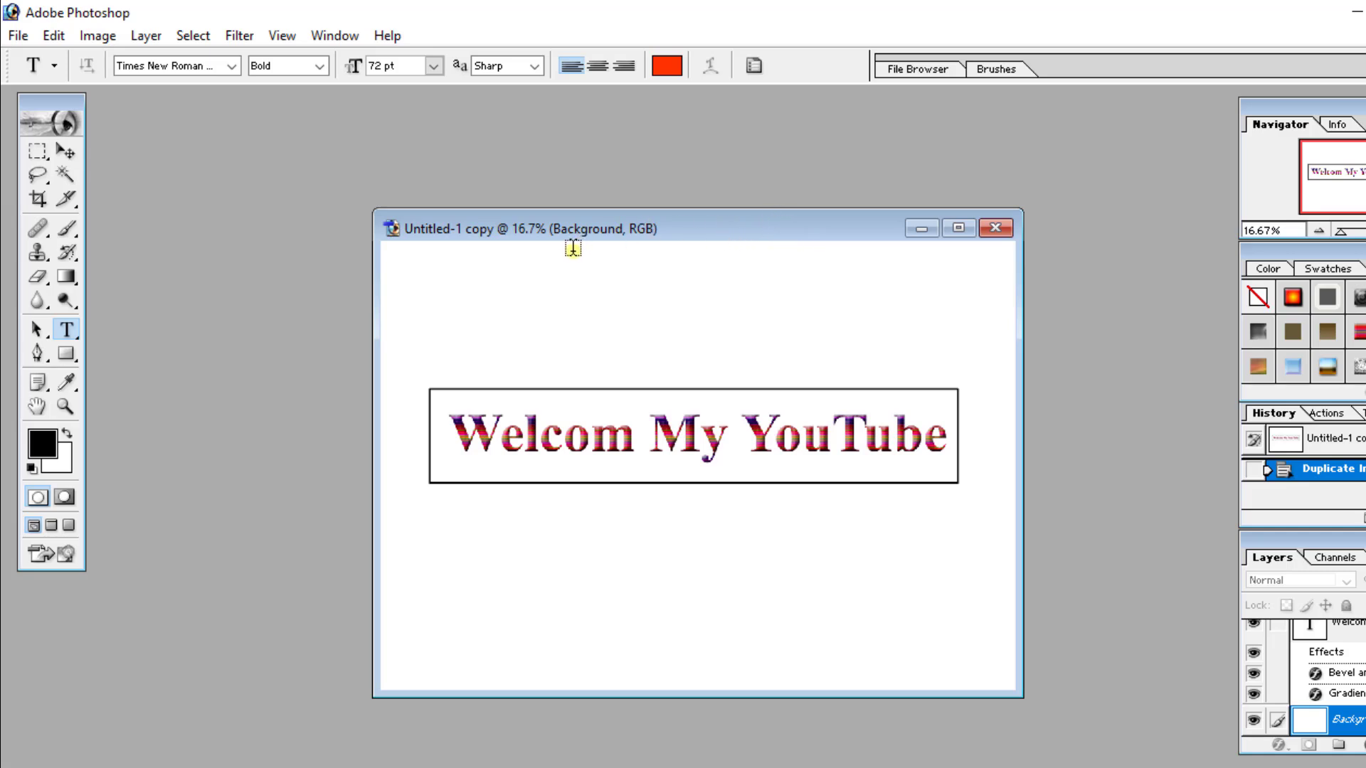
{"action": "left_click_drag", "start_coordinate": [651, 227], "coordinate": [559, 160]}
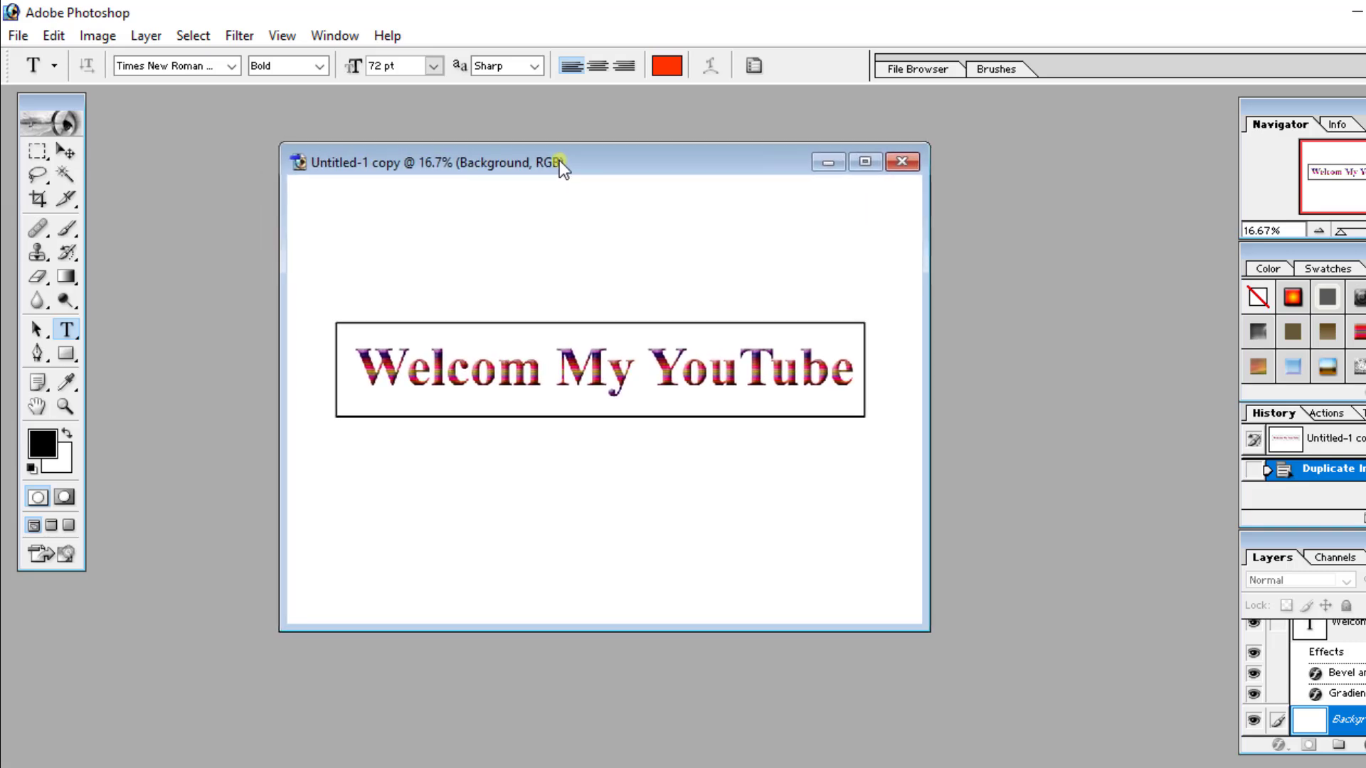